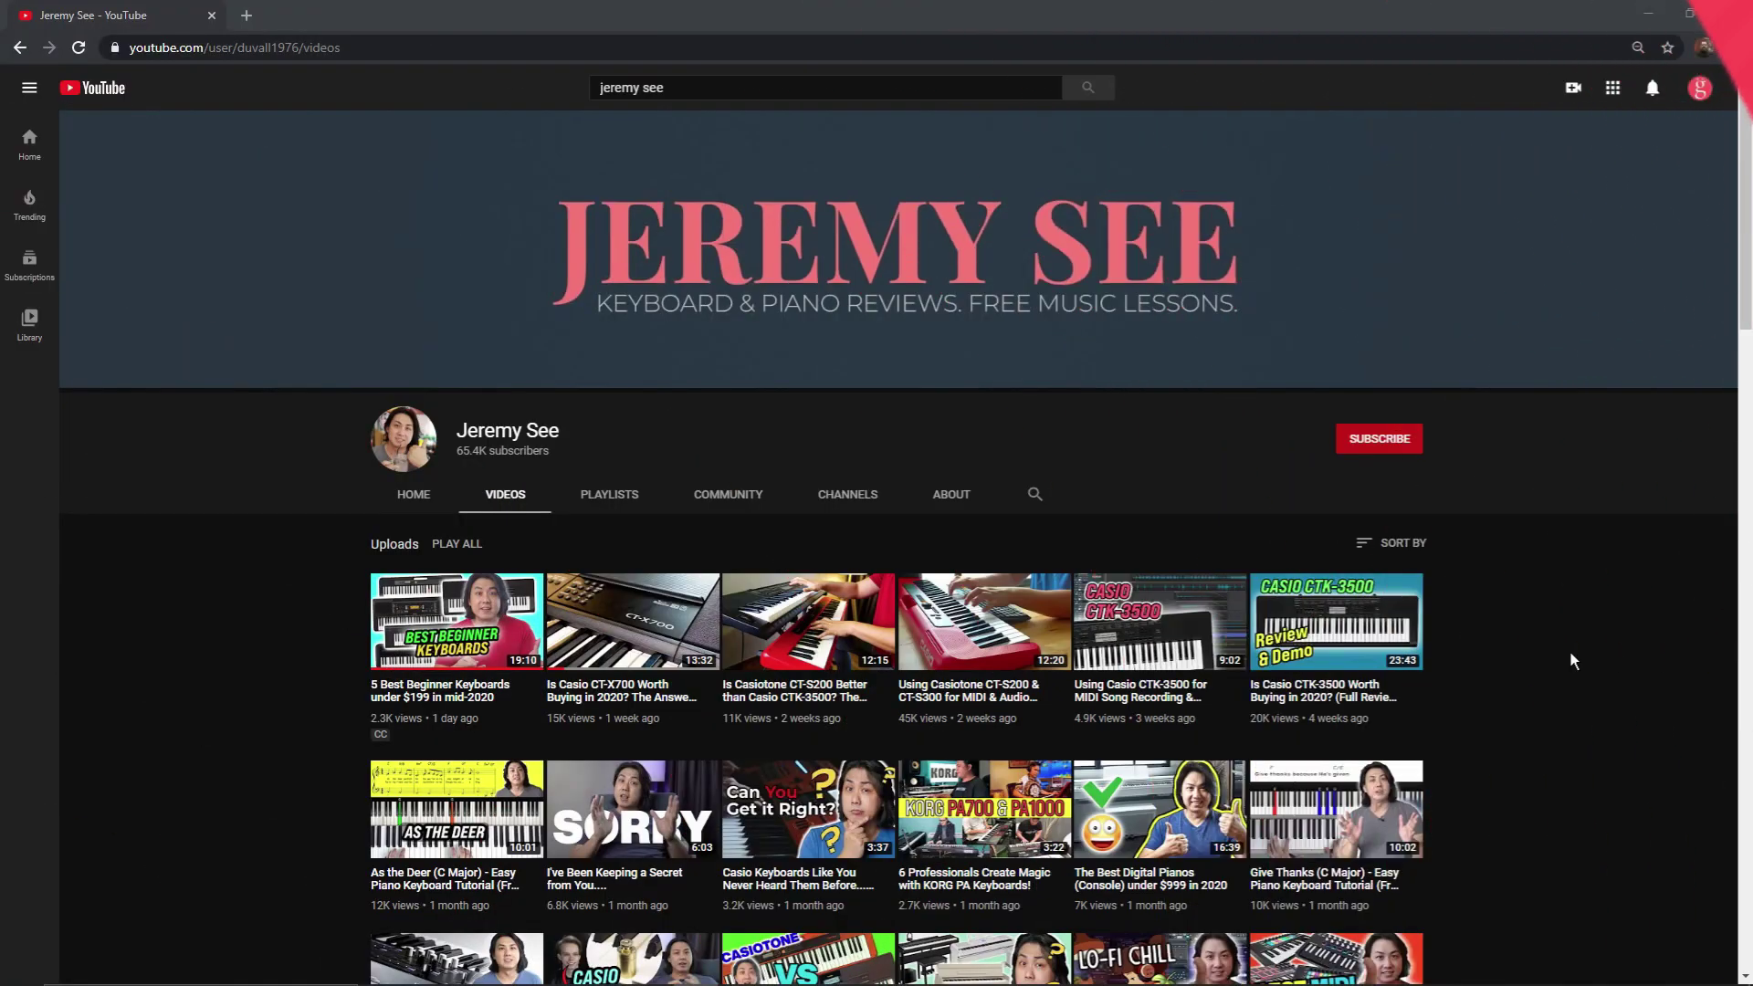
Step: Scroll through color.jpg in Photos to view palette colours 6 through 10
scroll(1571, 662, down, 3)
scroll(1571, 674, down, 8)
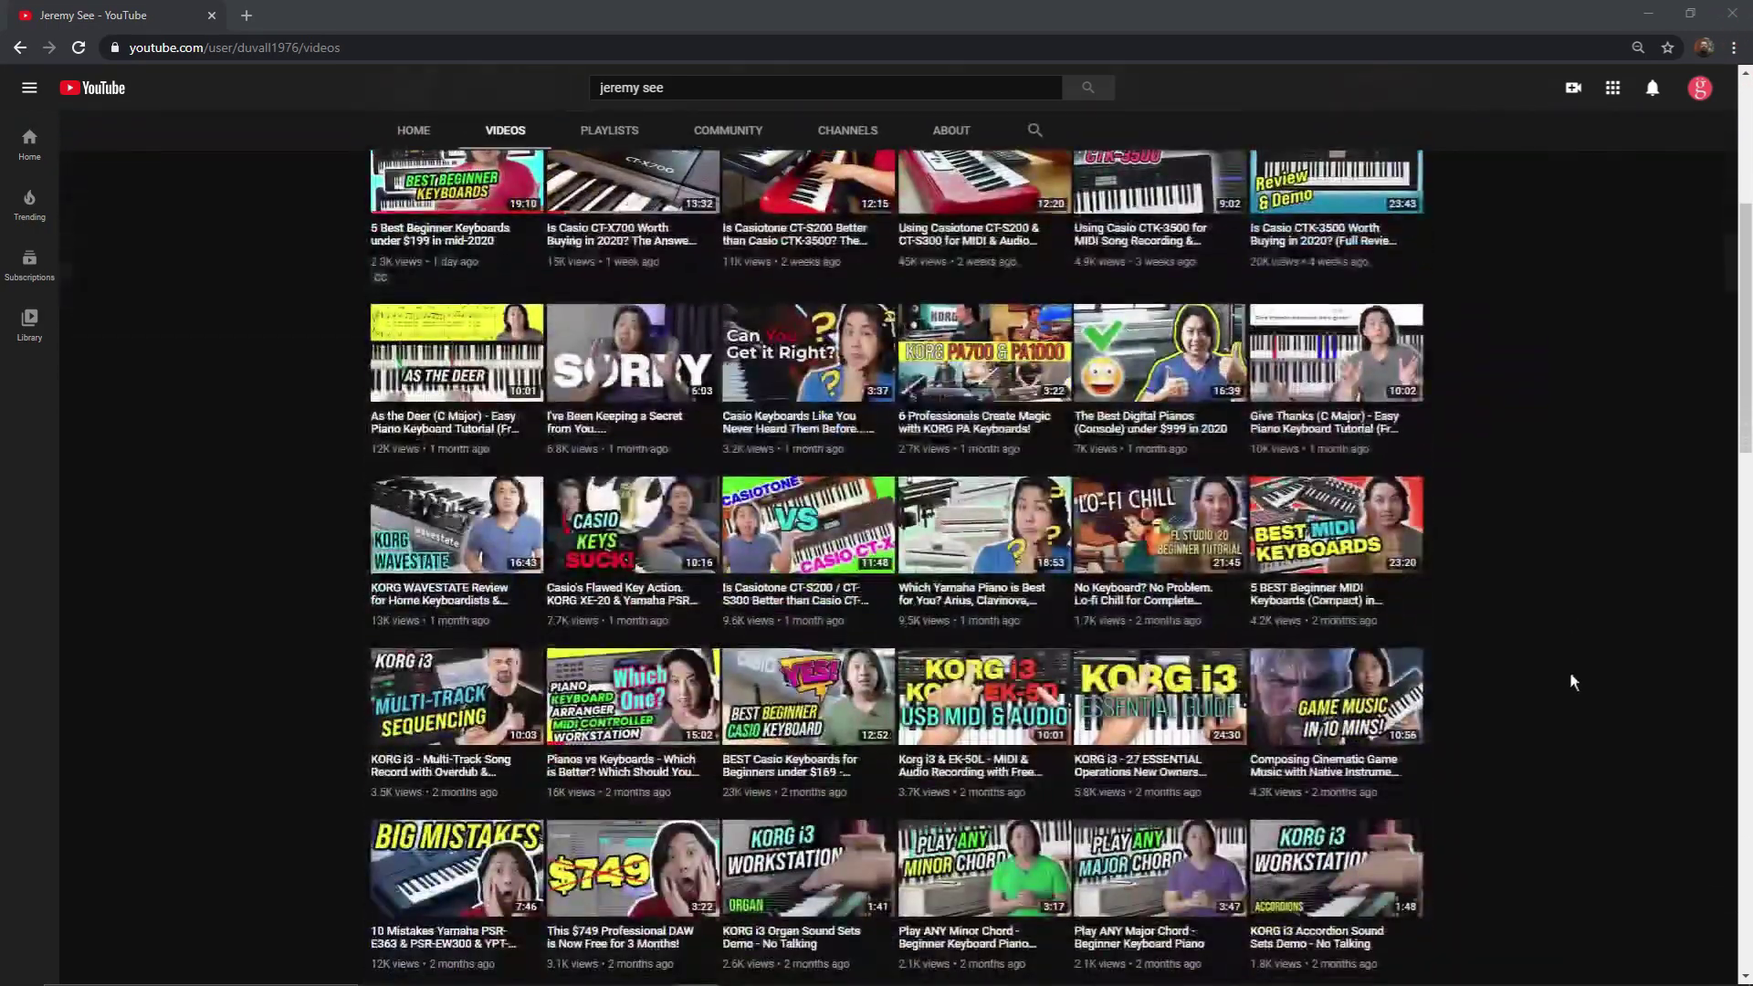
scroll(1569, 671, down, 6)
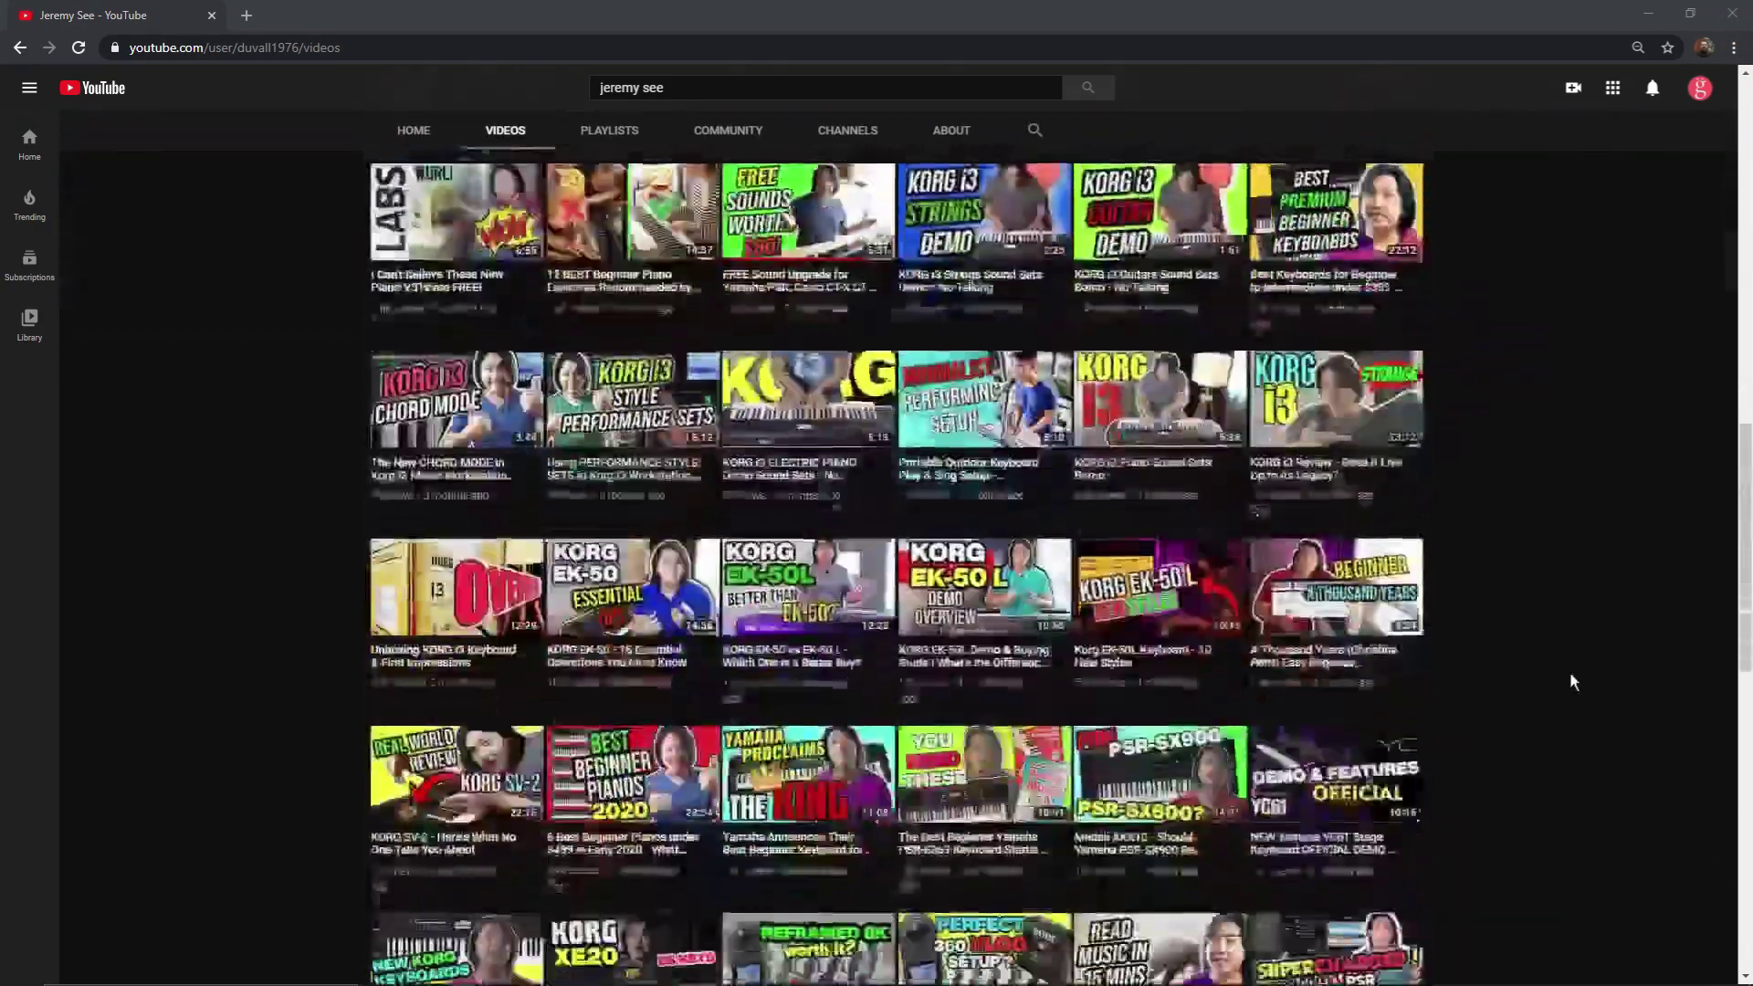
scroll(1569, 672, up, 5)
scroll(1569, 678, up, 10)
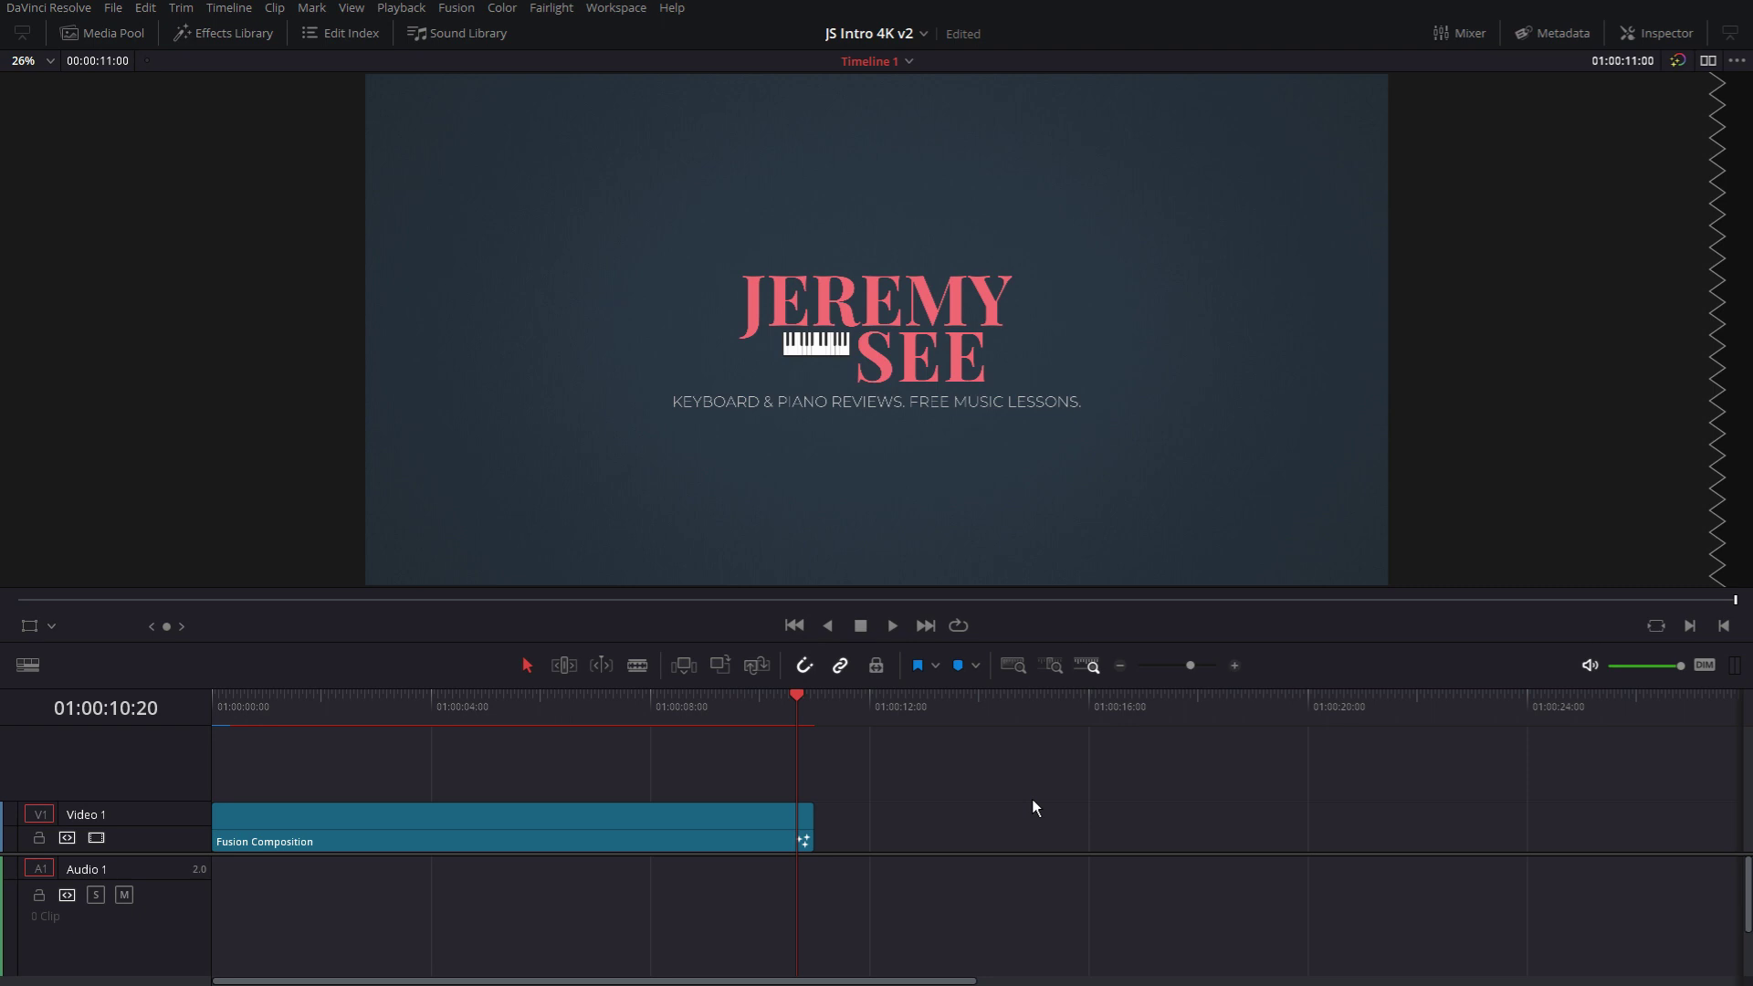
Step: Open Project Settings with Shift+9
key(shift+9)
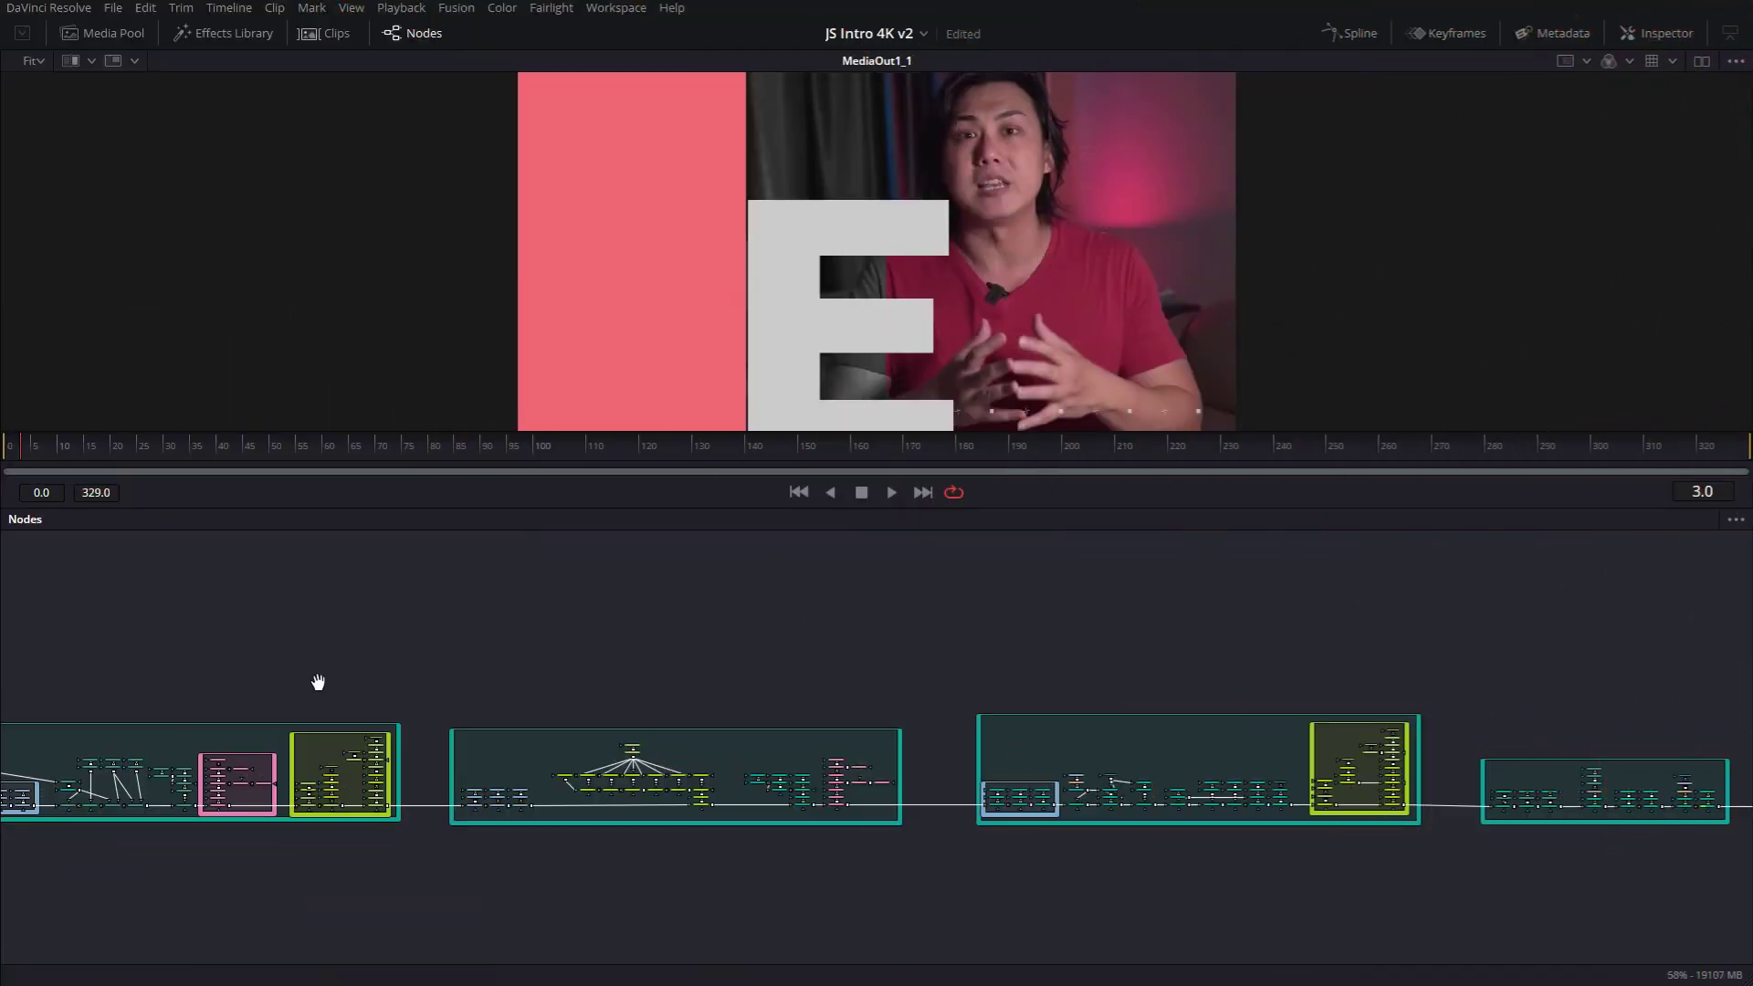
drag(327, 682, 861, 665)
scroll(395, 677, up, 2)
drag(396, 677, 654, 262)
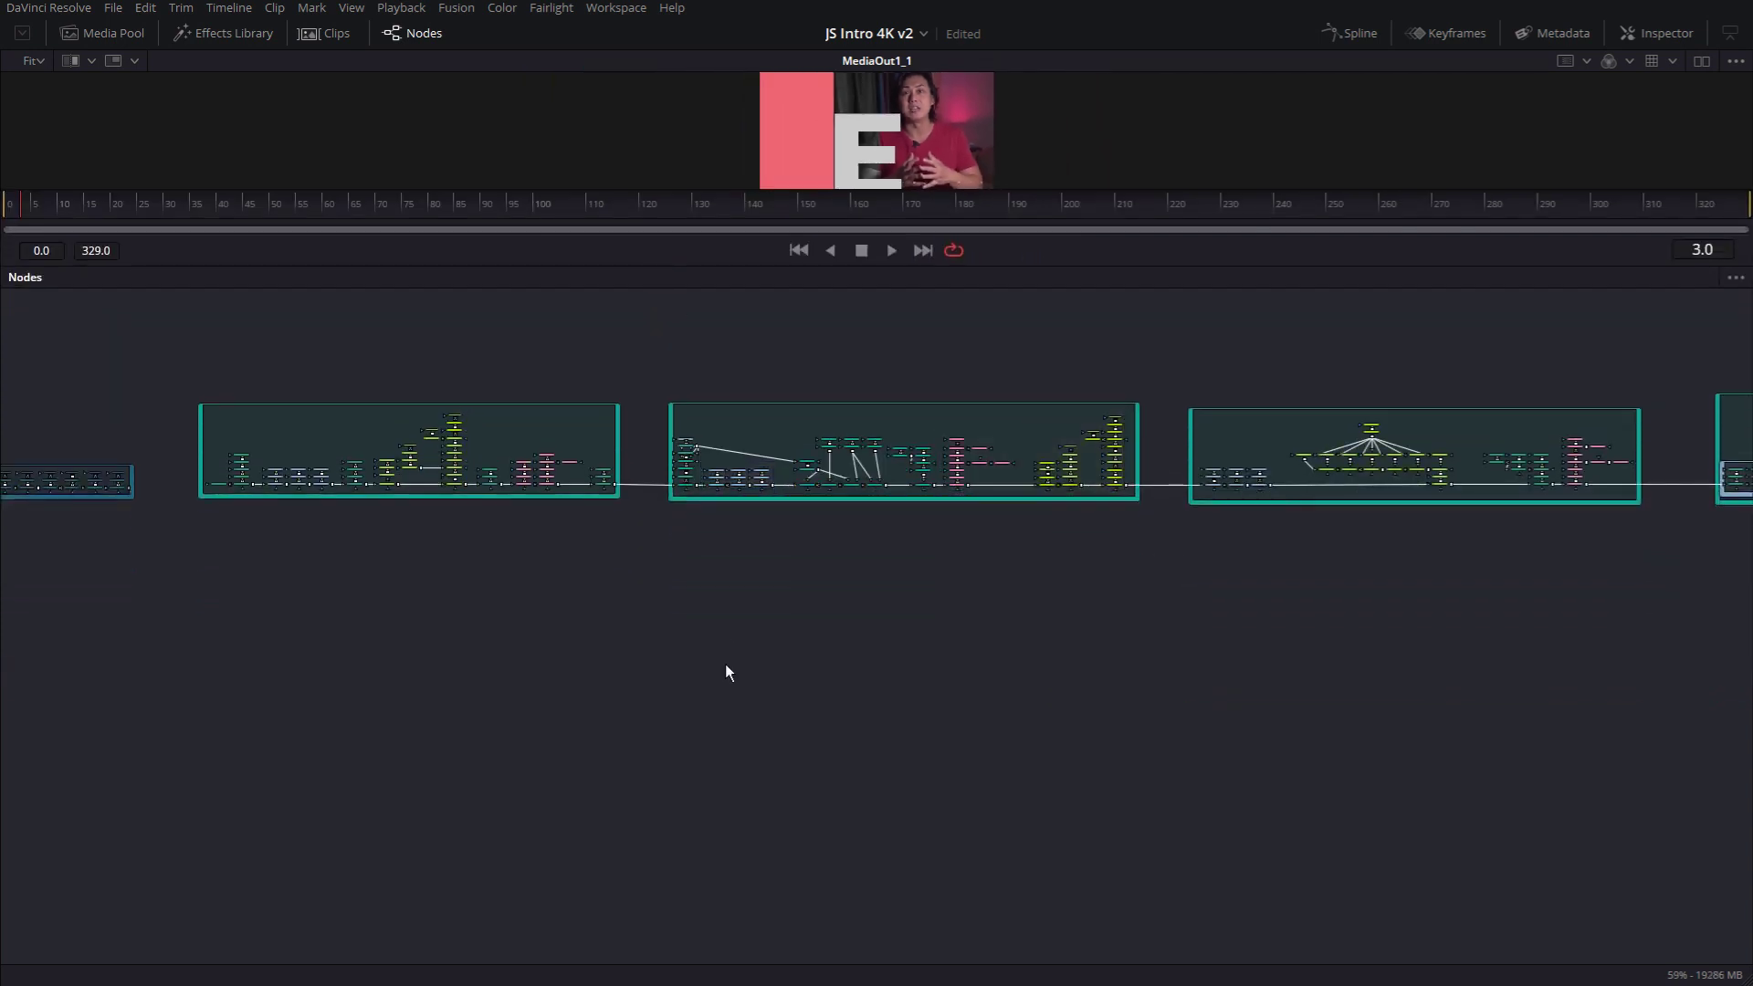
key(ctrl+1)
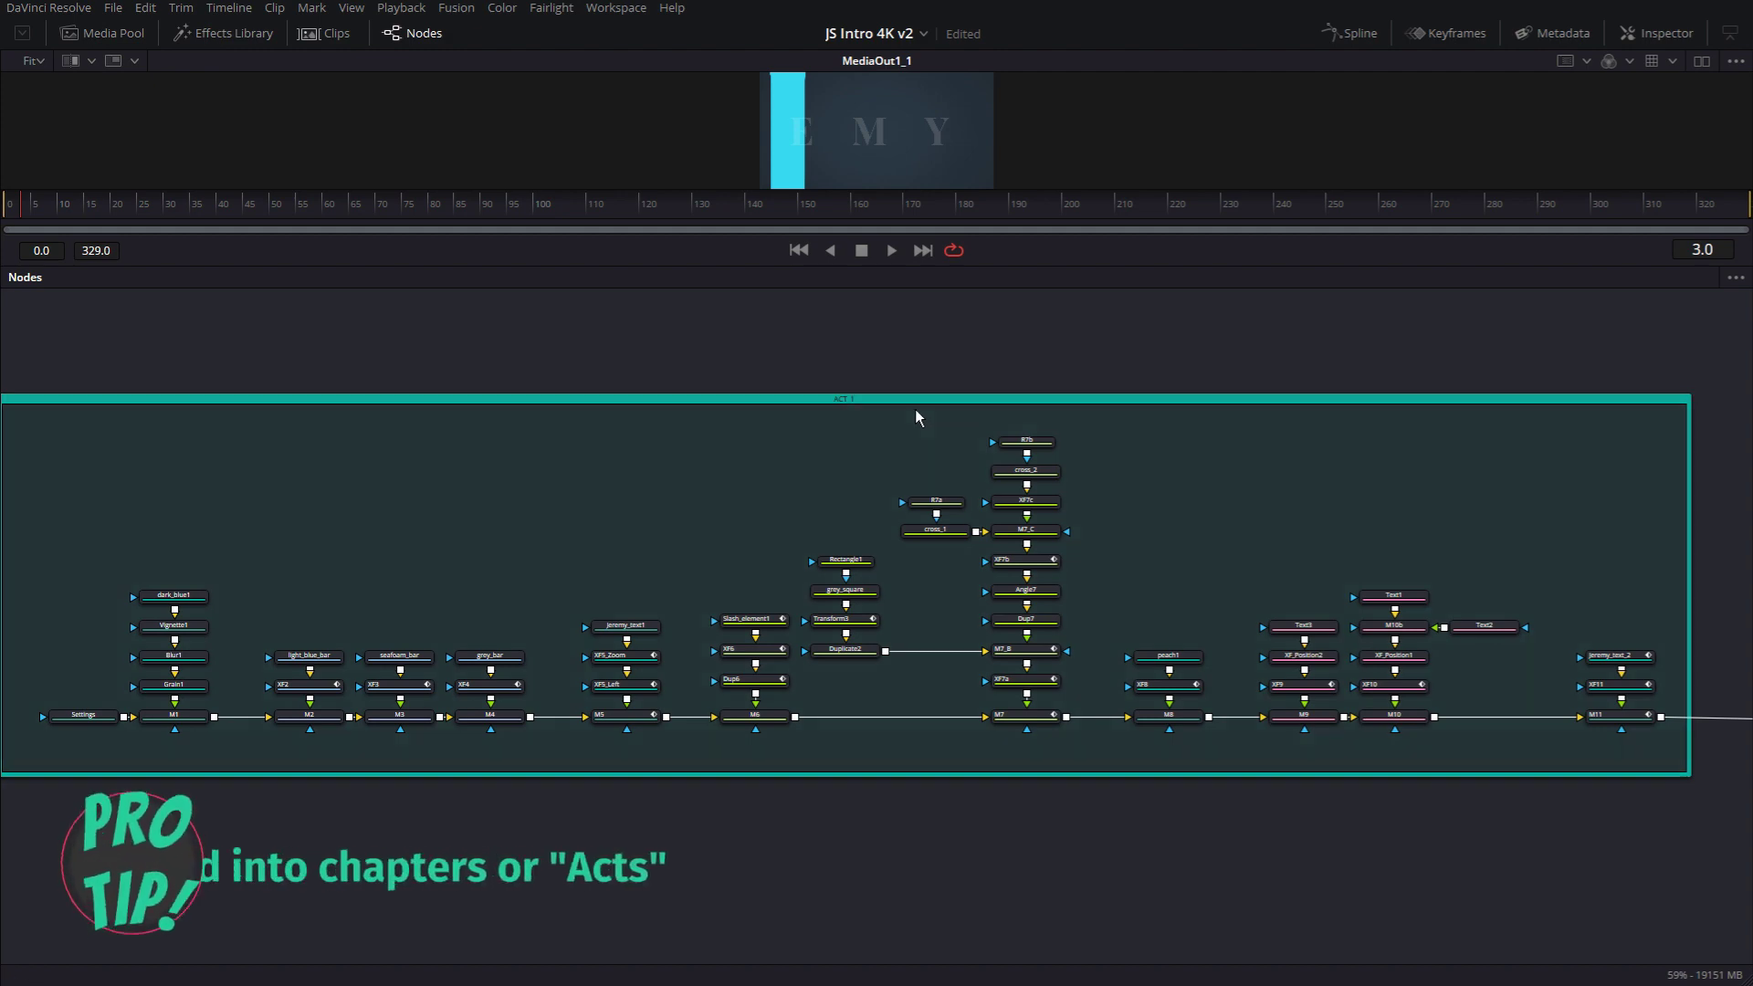
drag(1370, 834, 533, 857)
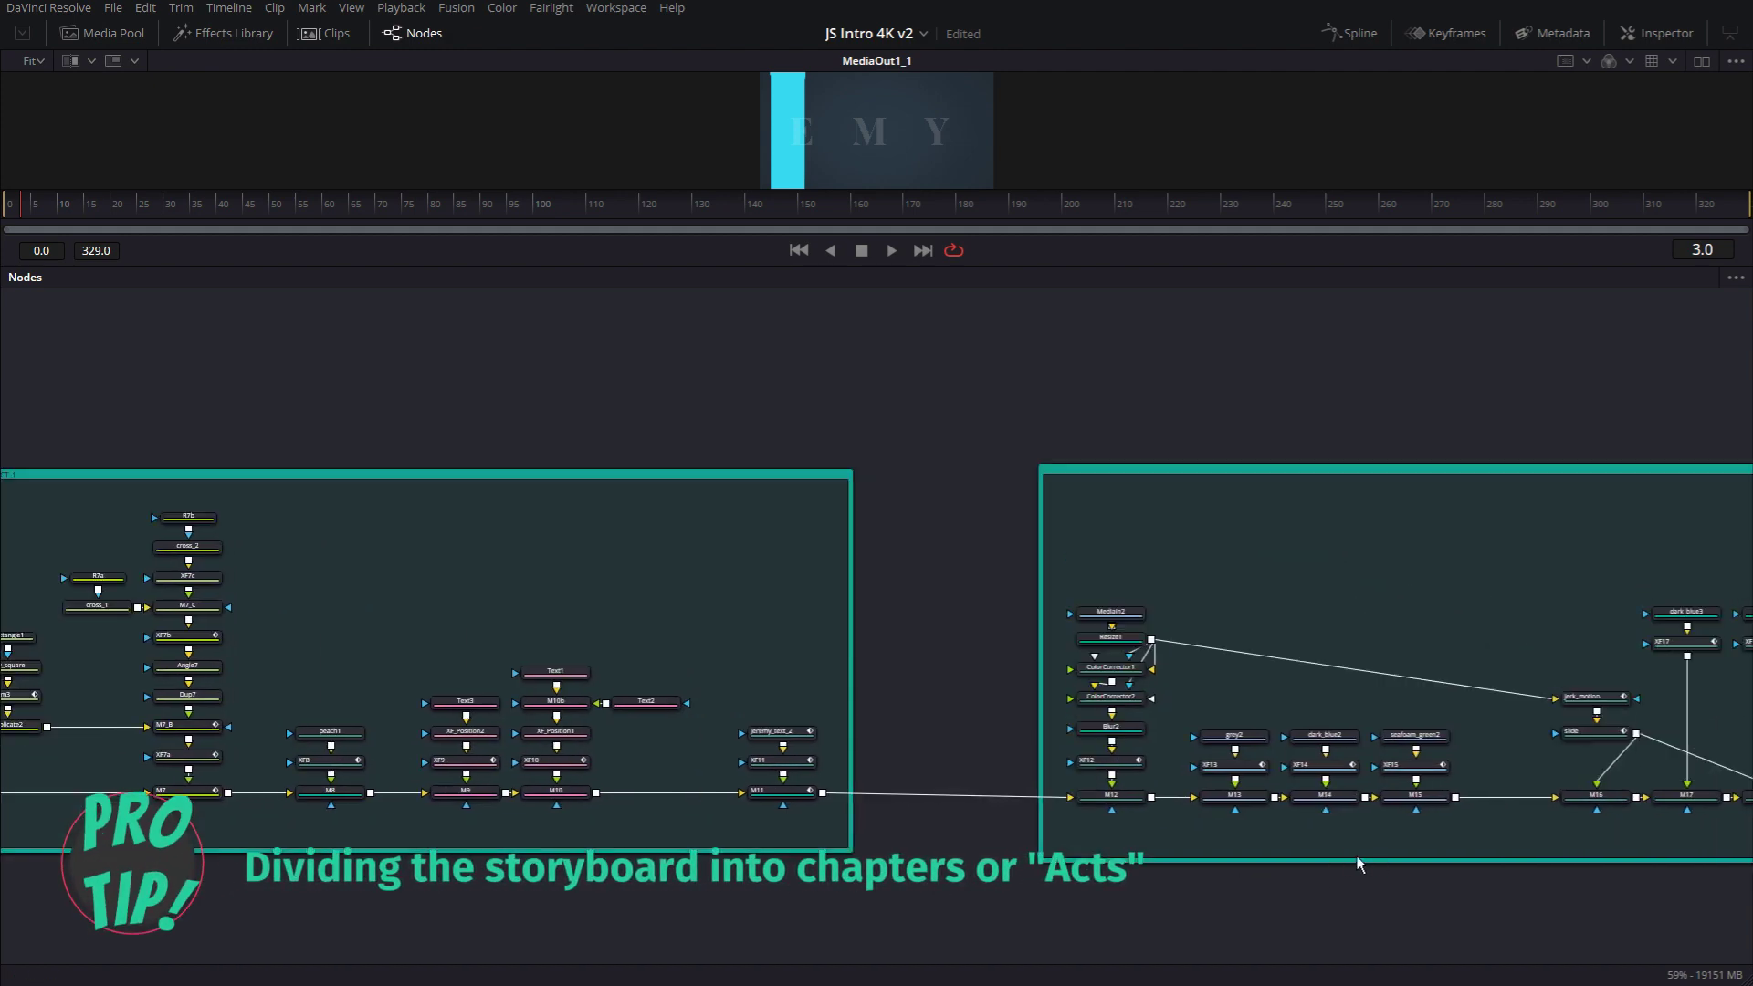
drag(1323, 869, 622, 836)
drag(1214, 846, 749, 798)
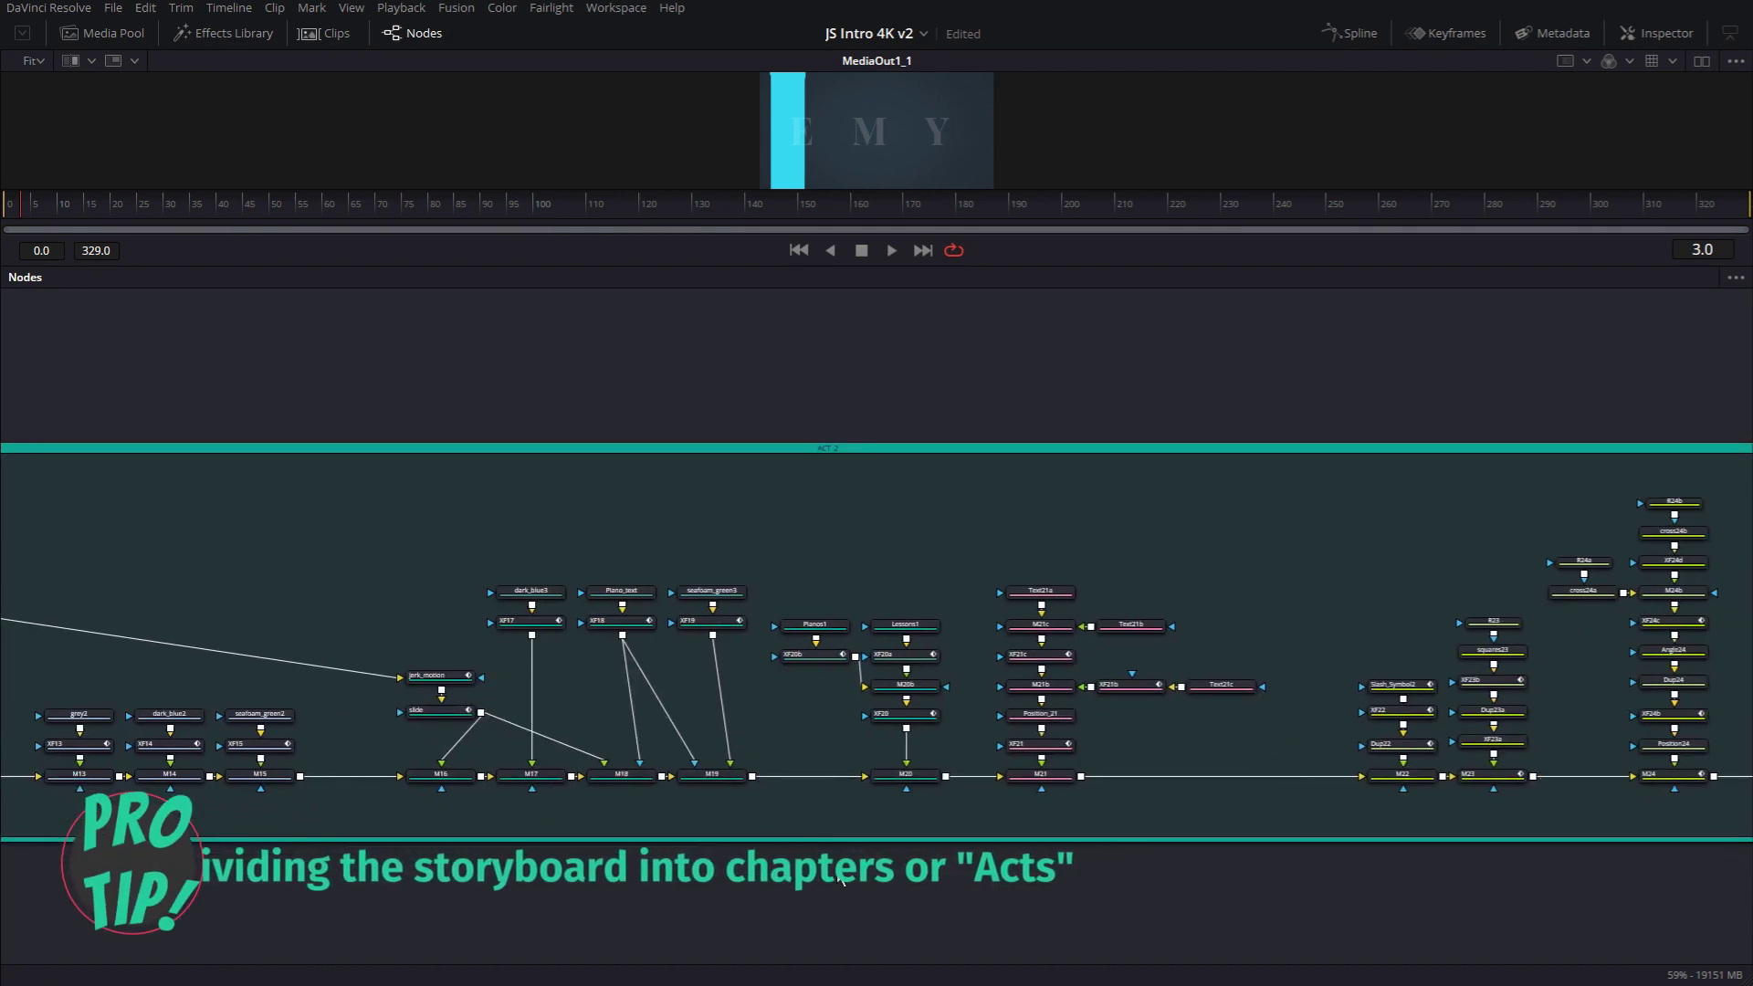
drag(967, 831, 435, 767)
drag(1159, 777, 459, 824)
drag(703, 725, 604, 805)
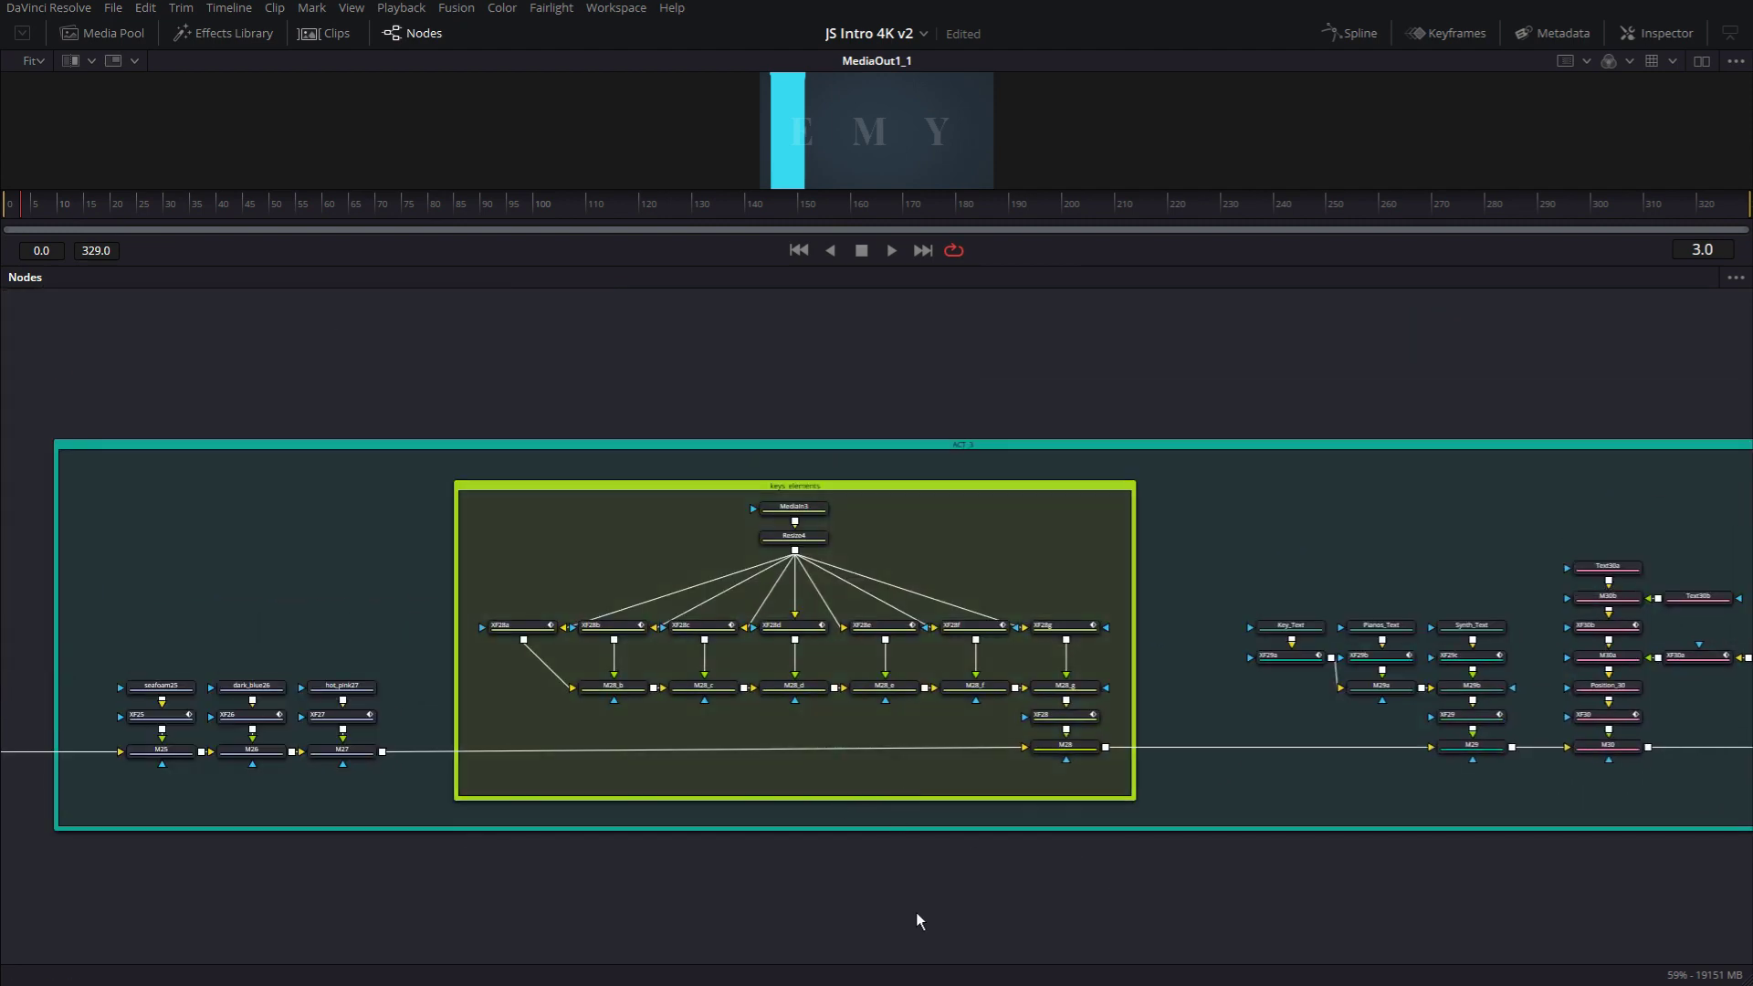
scroll(916, 921, left, 15)
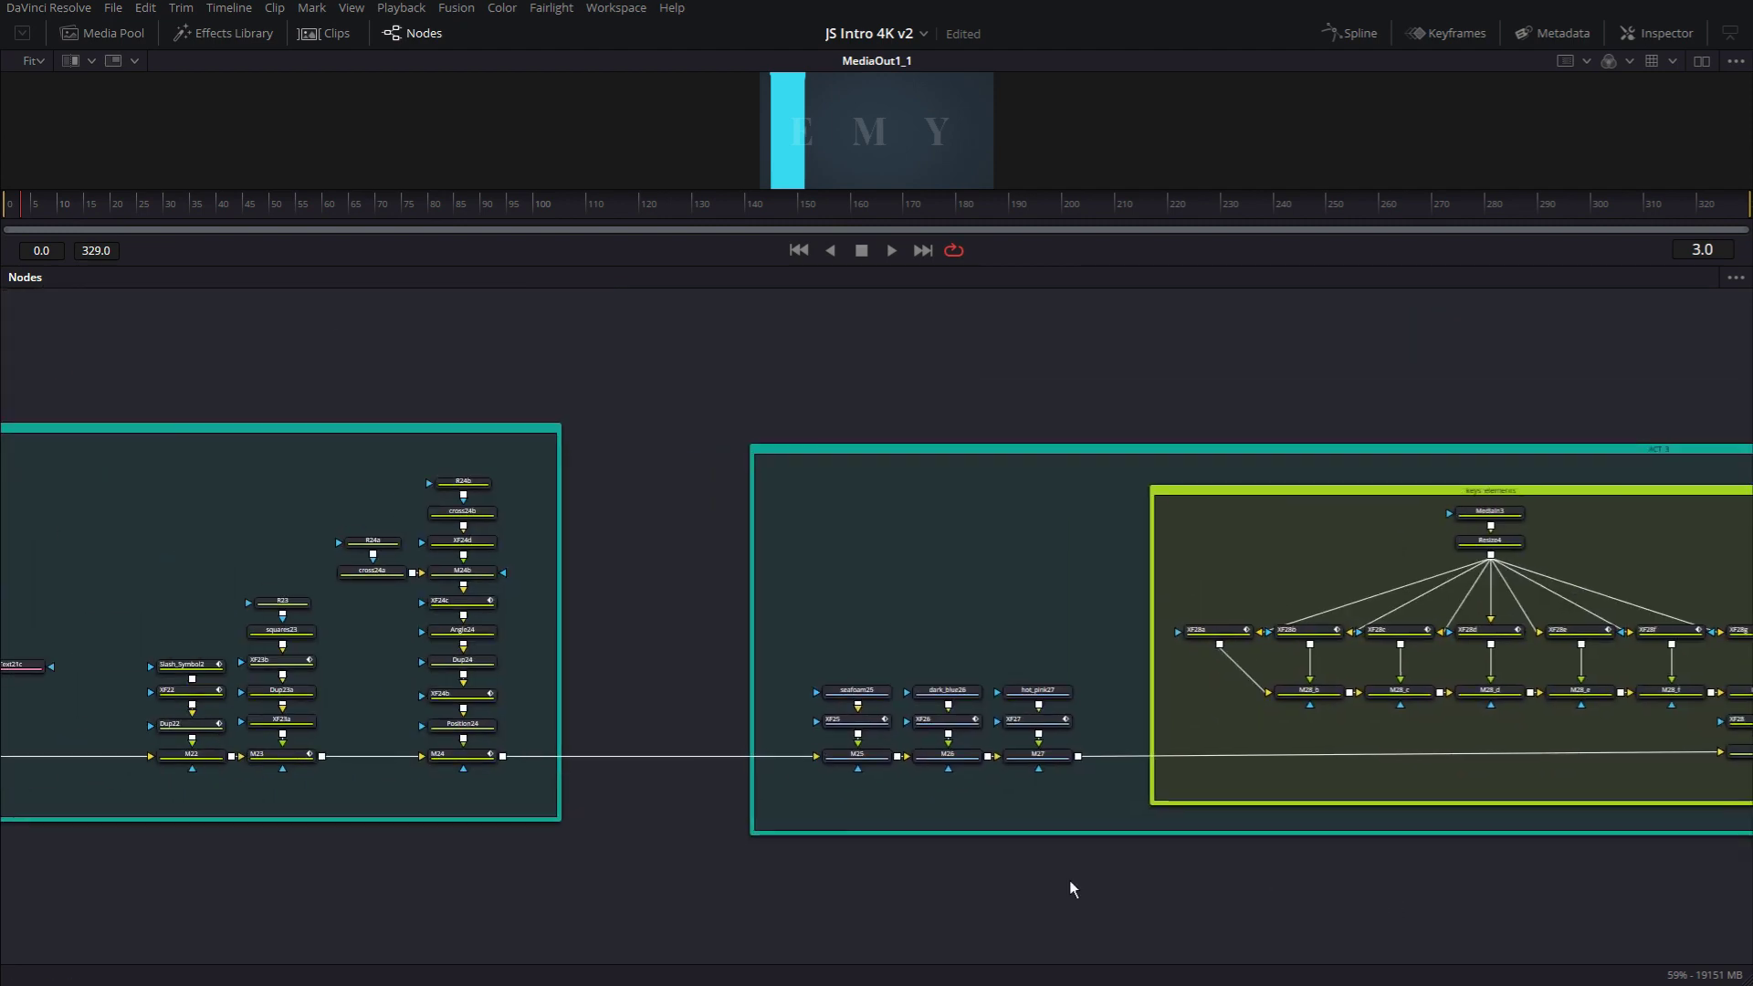
drag(481, 904, 884, 901)
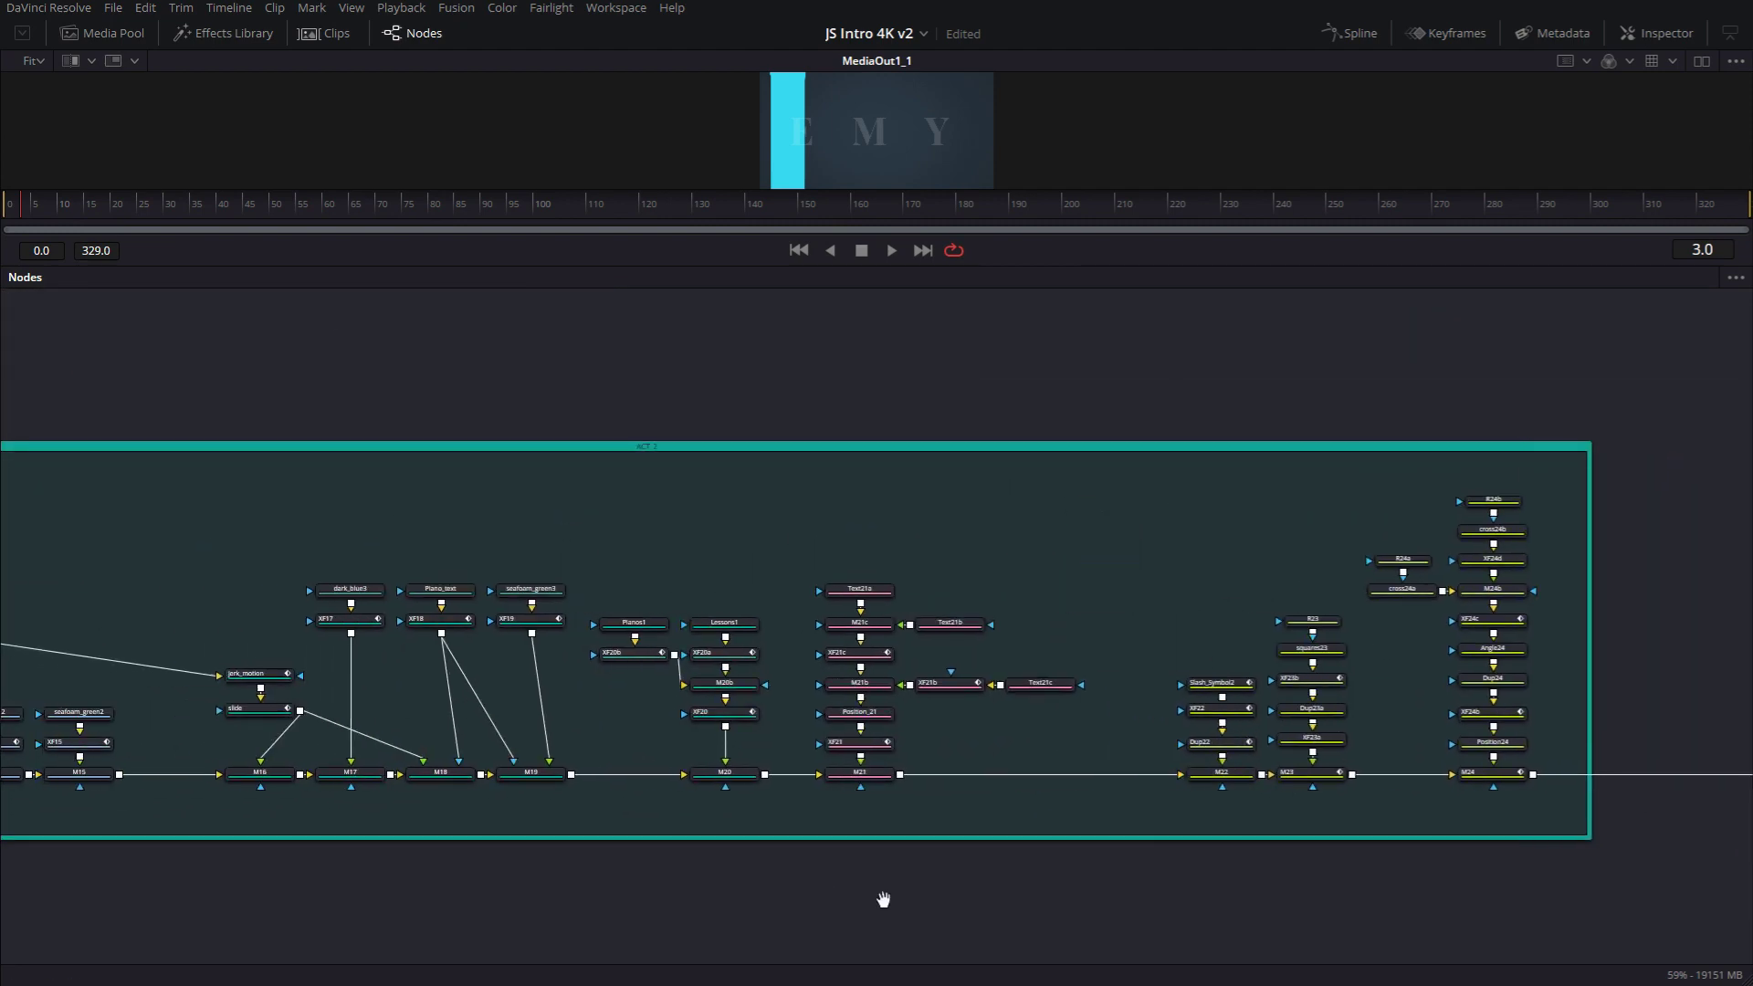
scroll(884, 904, up, 1)
drag(598, 931, 942, 847)
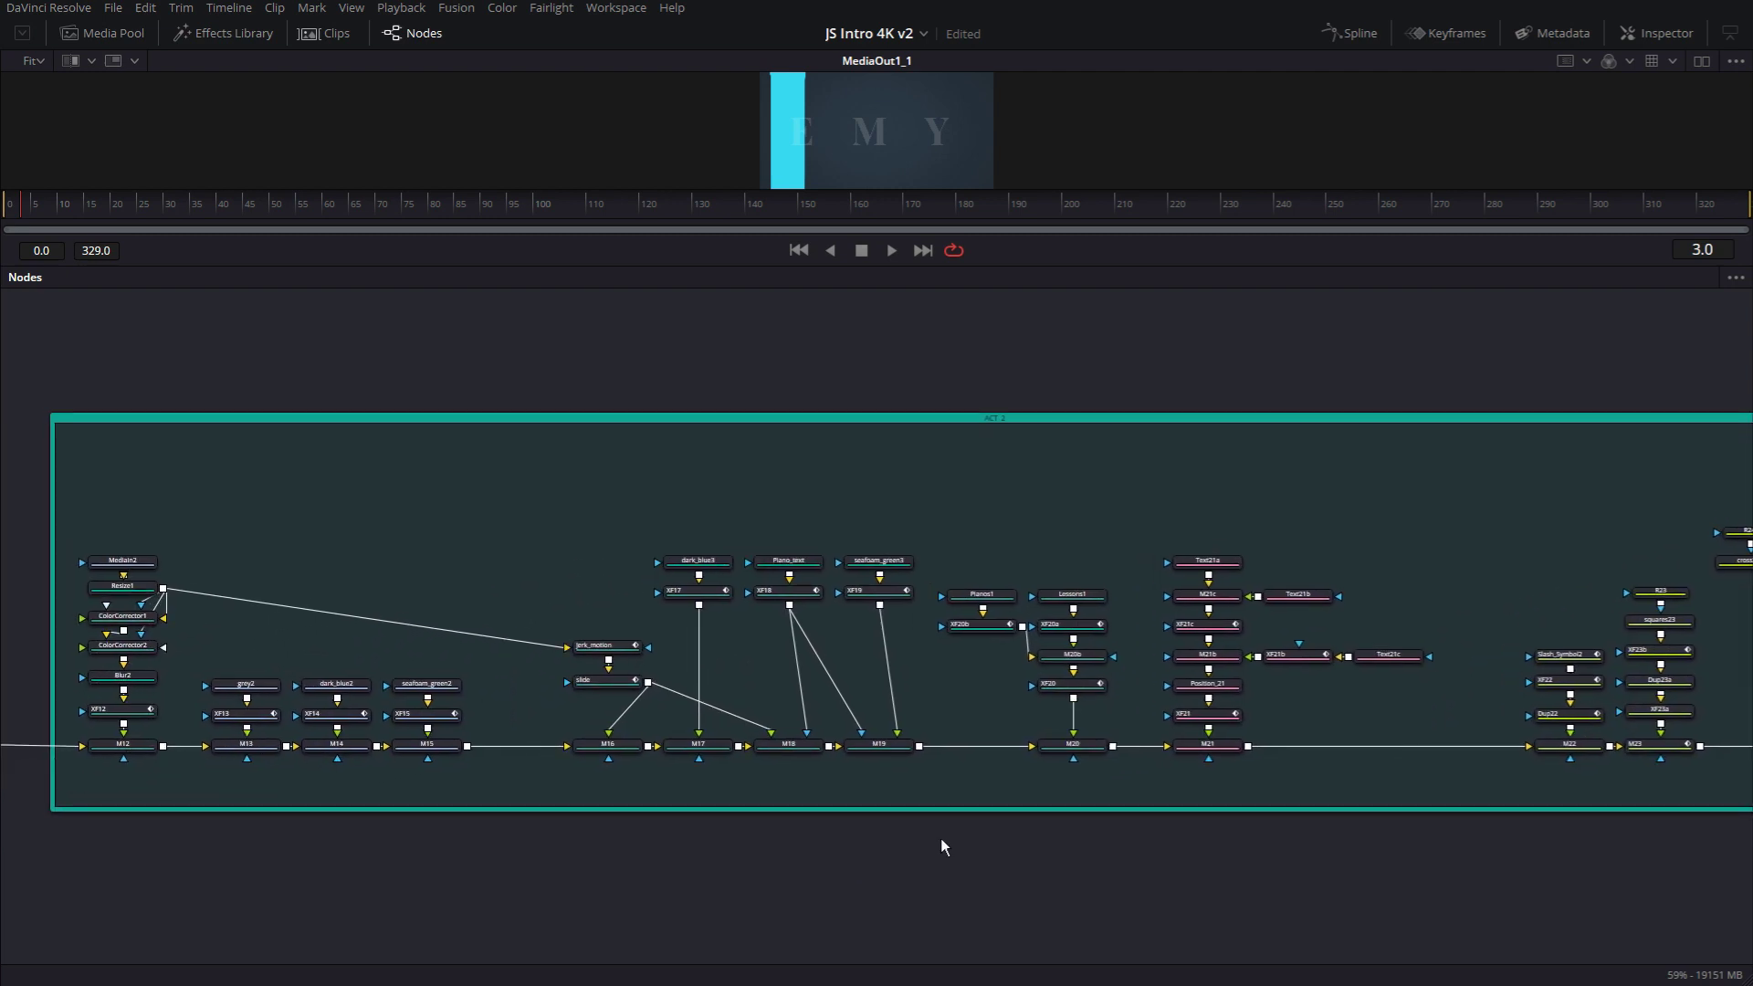
scroll(940, 838, left, 20)
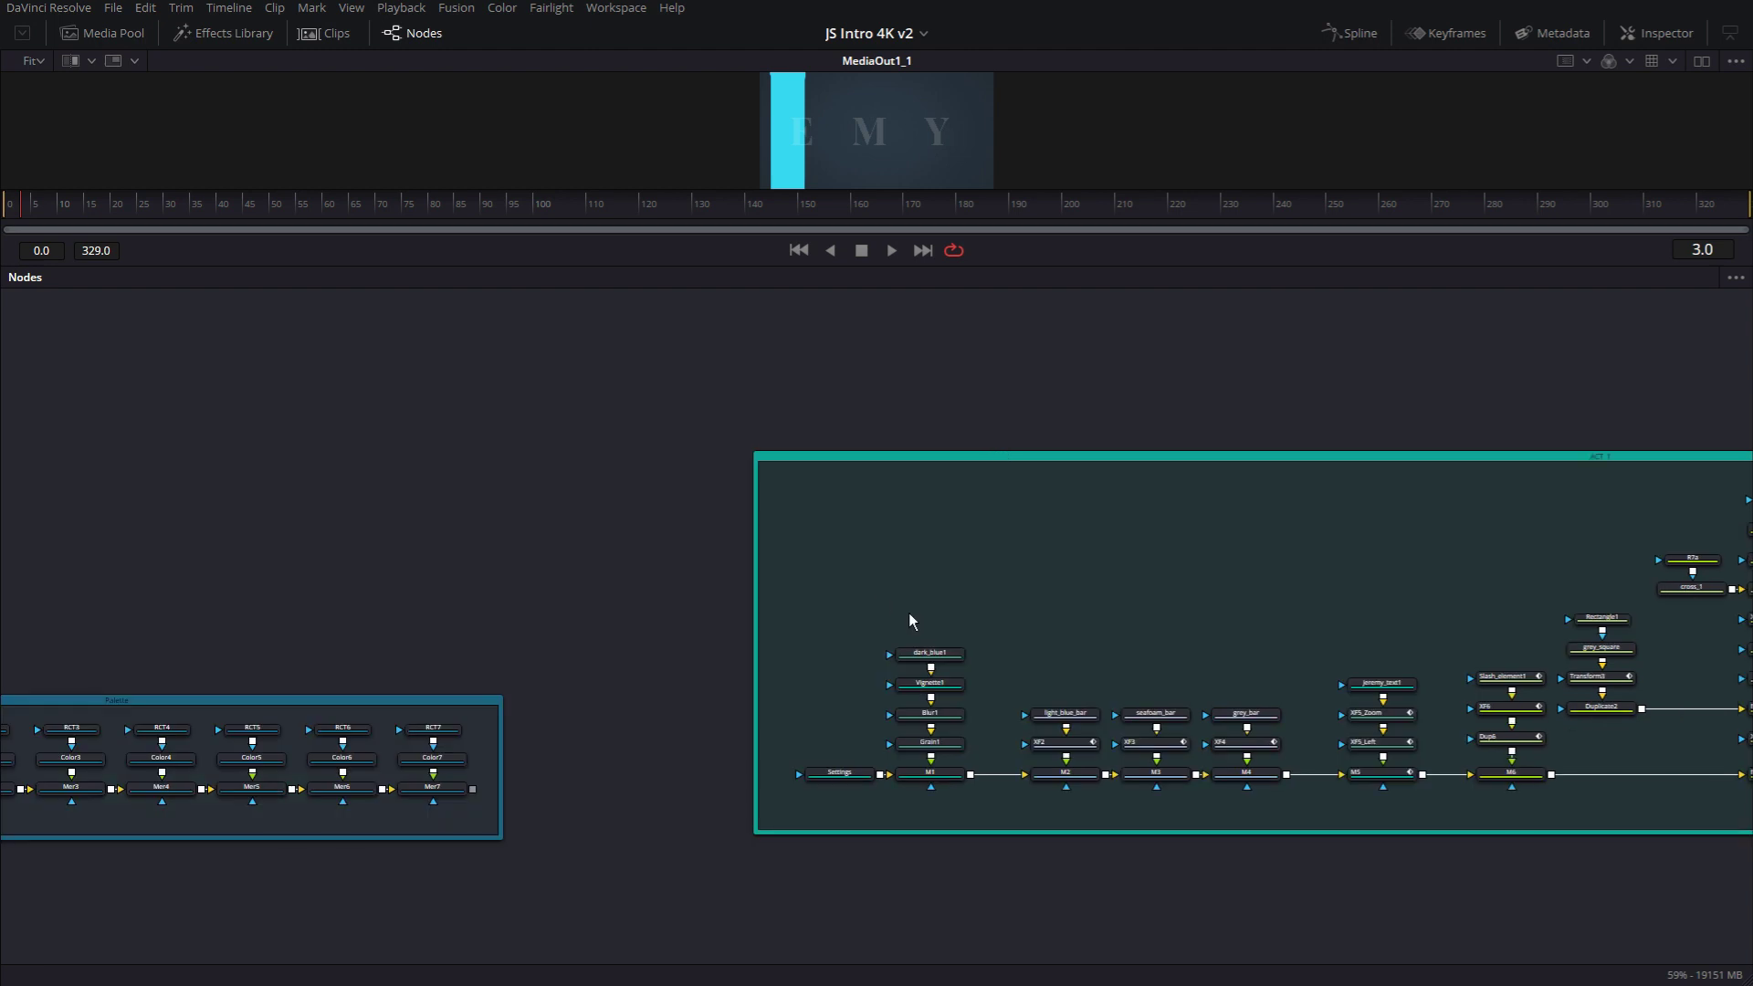
drag(912, 618, 785, 509)
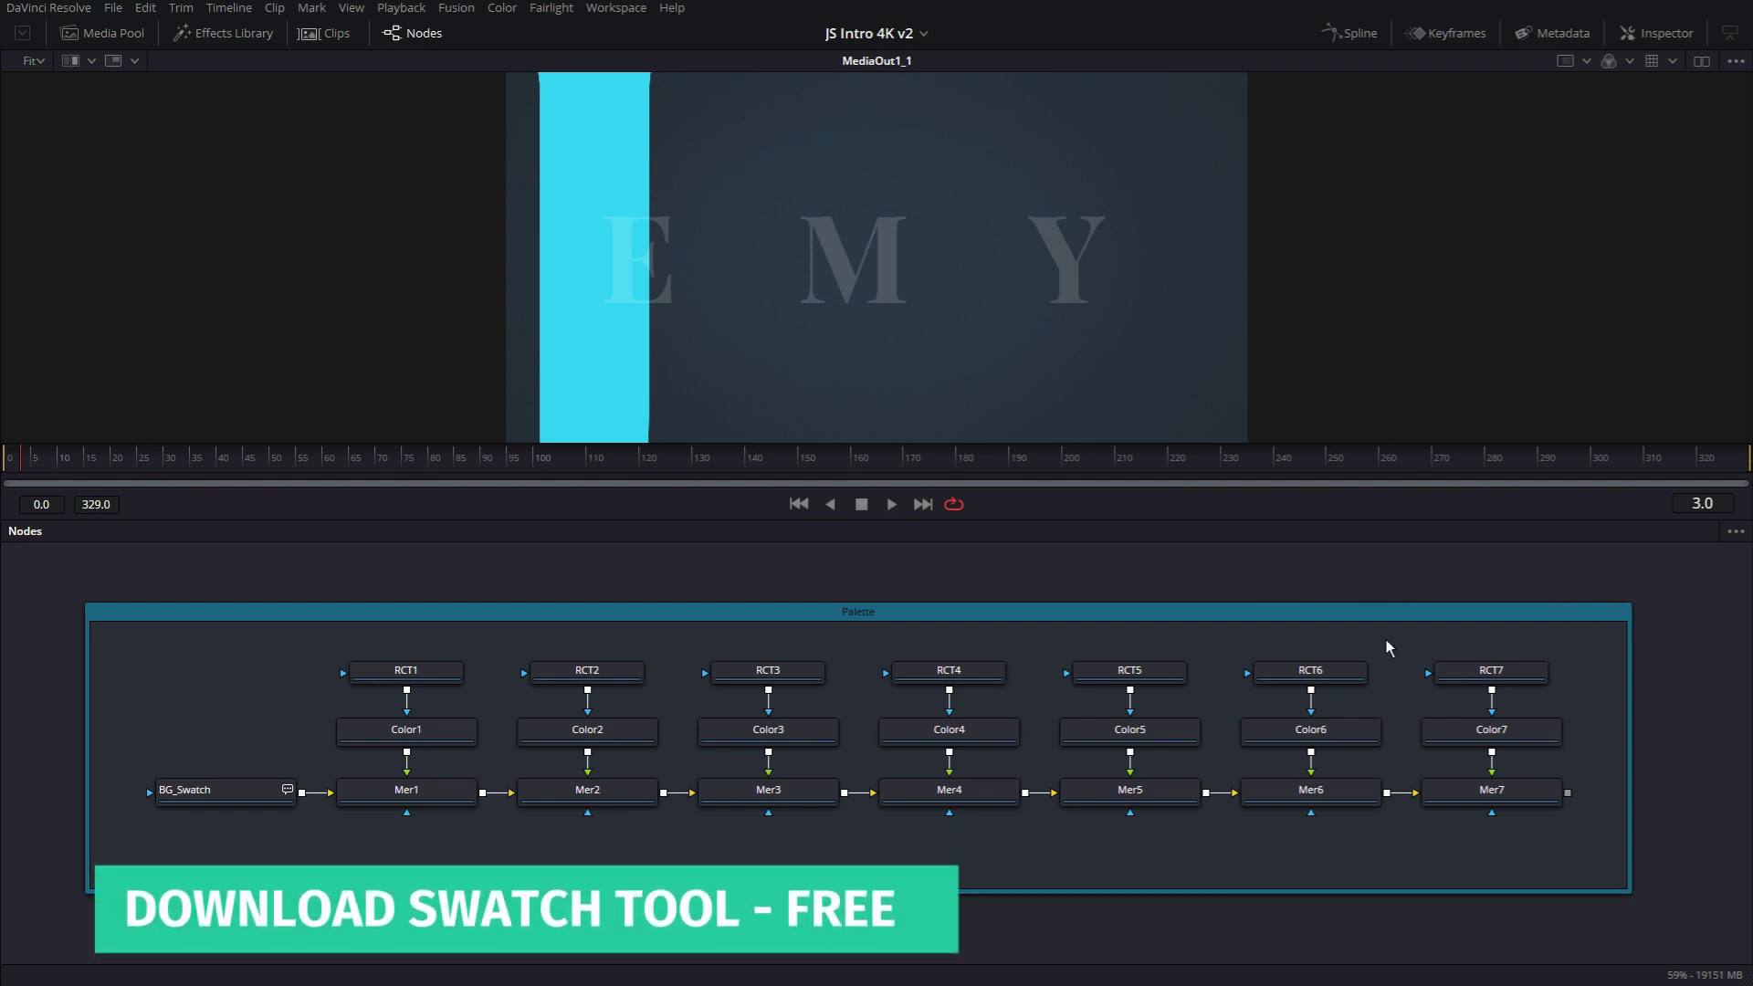
Step: Show the Mer7 swatch strip in the left viewer and widen the output preview
click(1535, 793)
click(1702, 62)
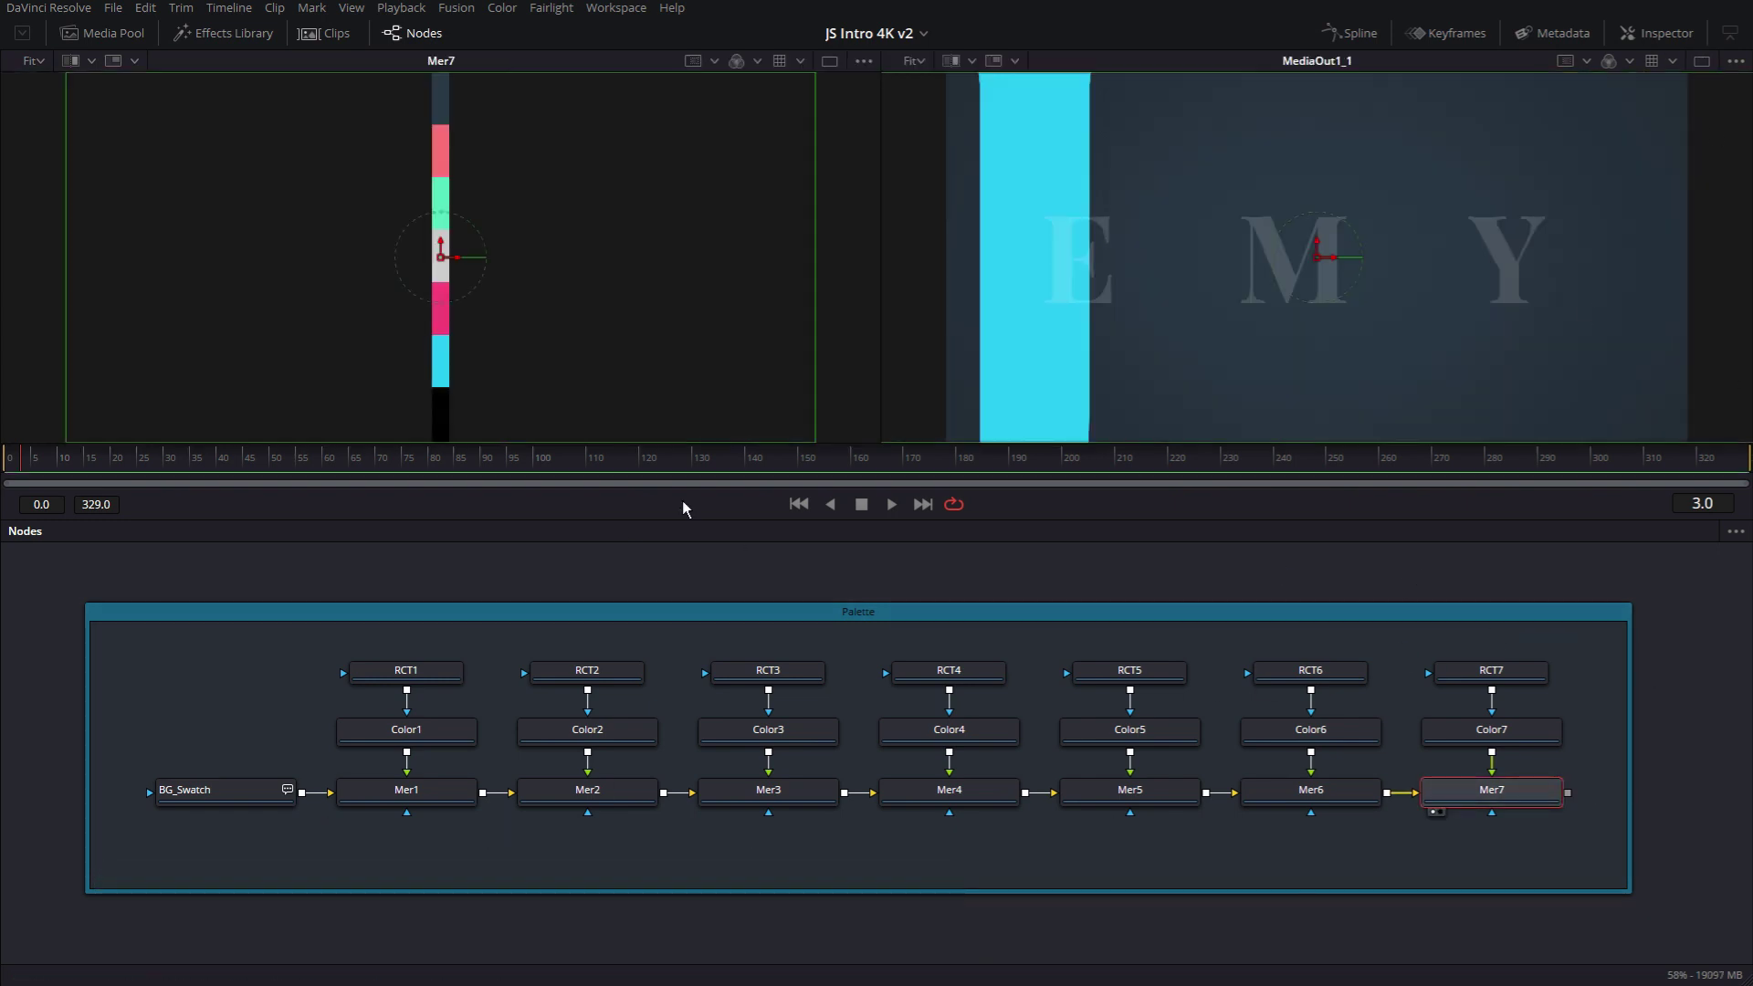
drag(880, 344, 85, 320)
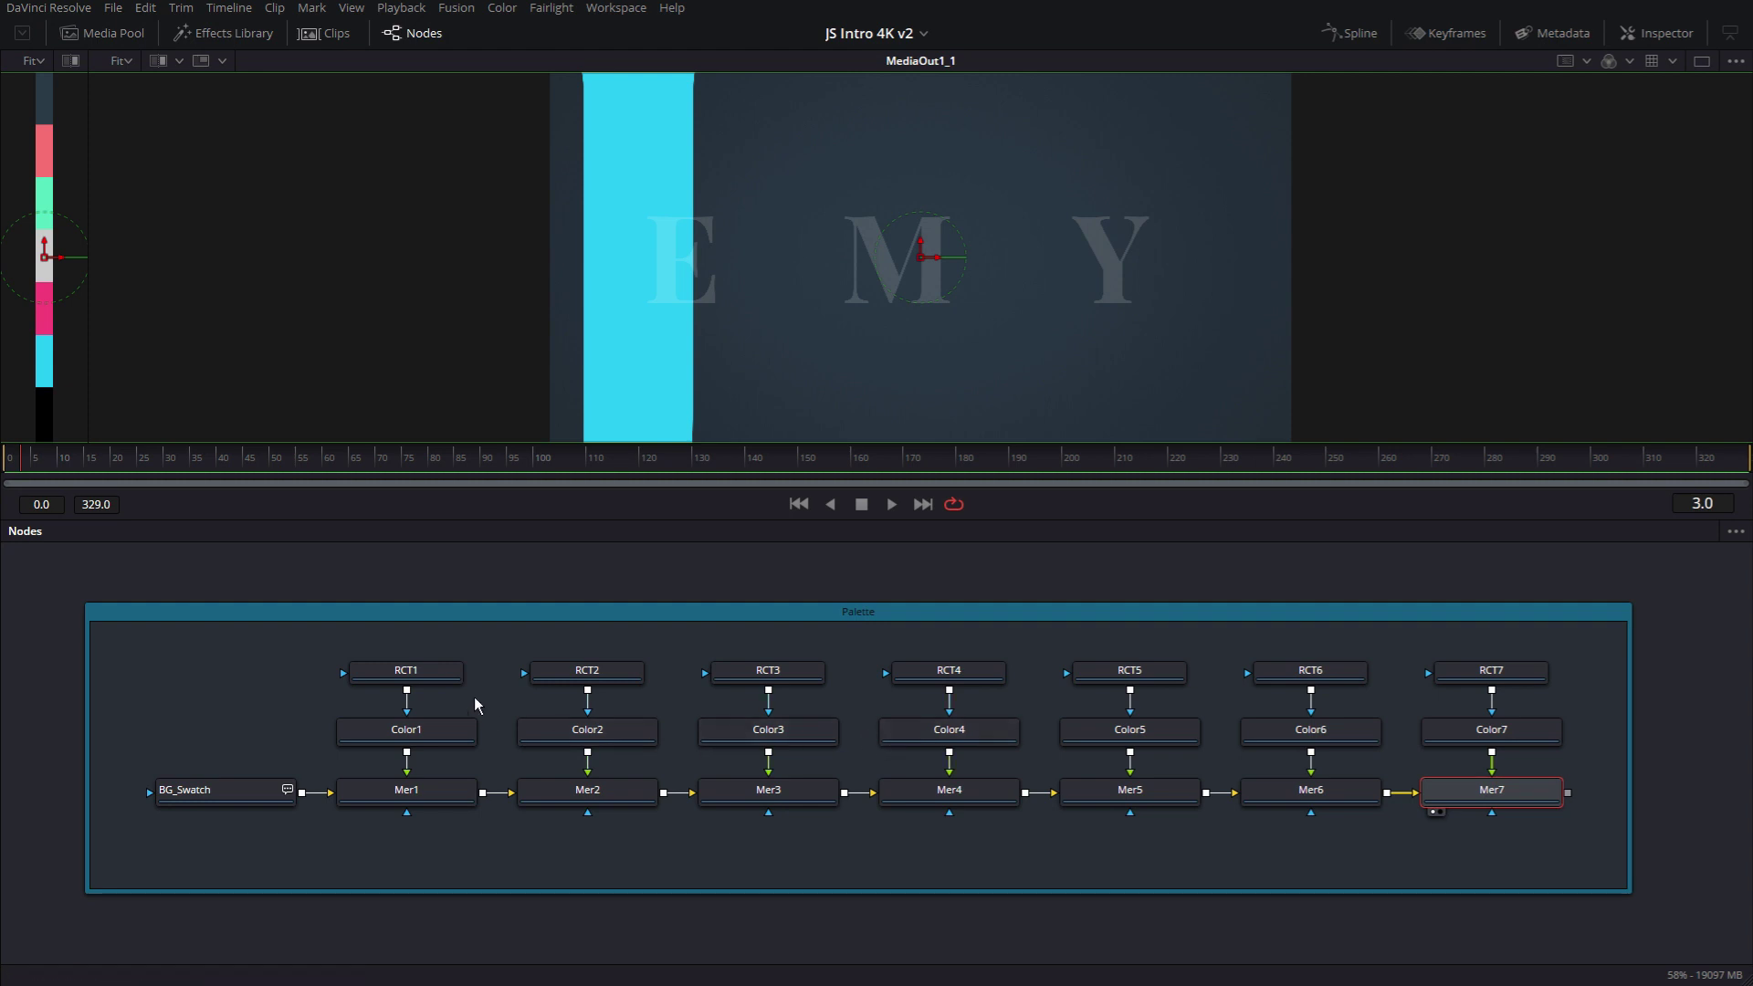
Step: Show Mer7's merge settings and inspect the Color1 node's background colour
mouse_move(440, 736)
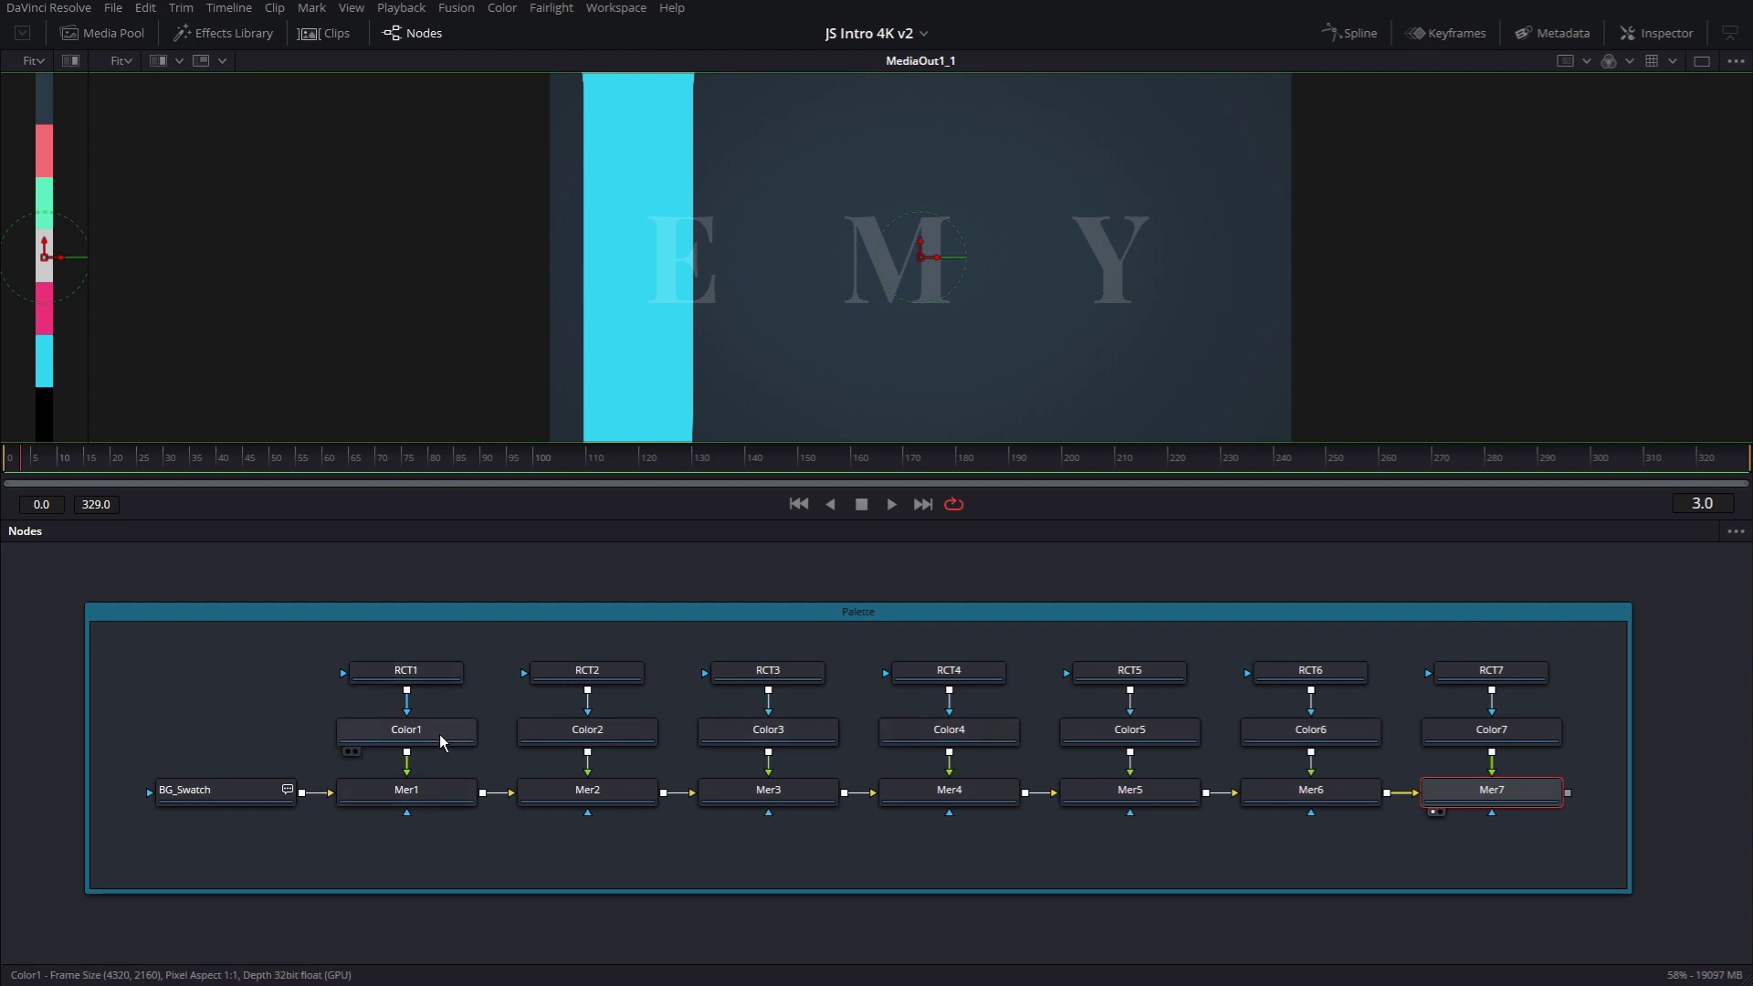
click(1657, 33)
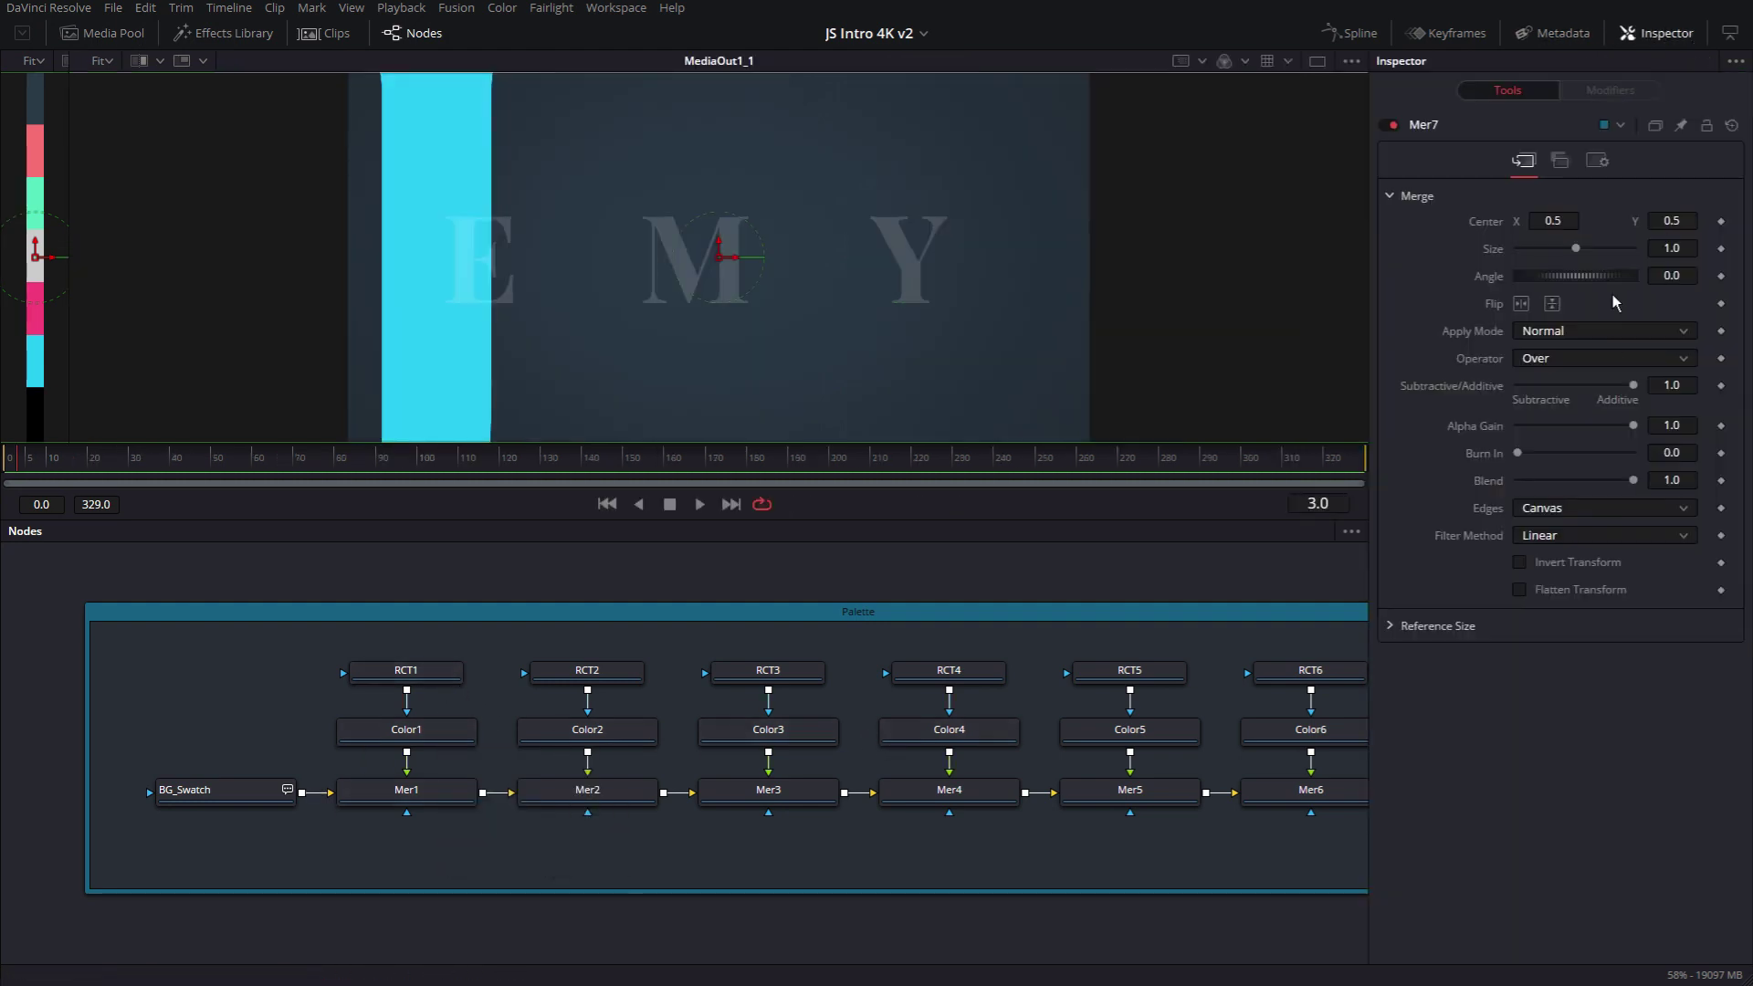
click(442, 729)
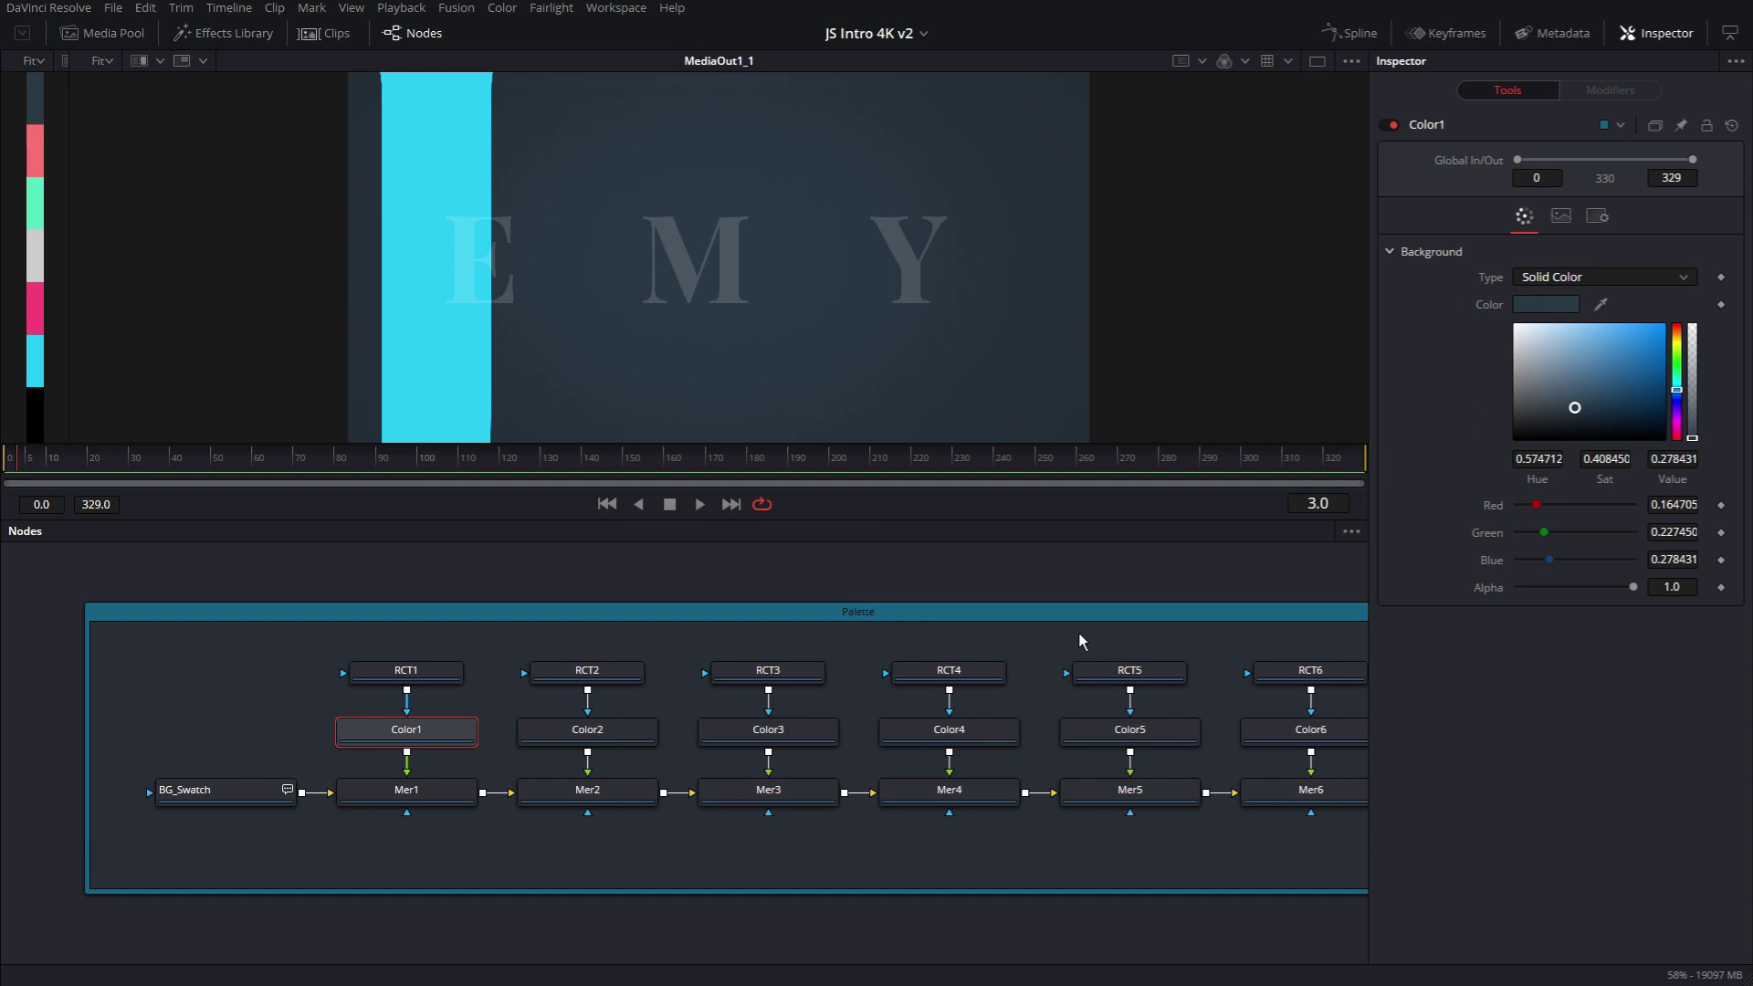
Step: Inspect Color7's solid black background, then close the settings panel to widen the viewer
scroll(876, 667, down, 2)
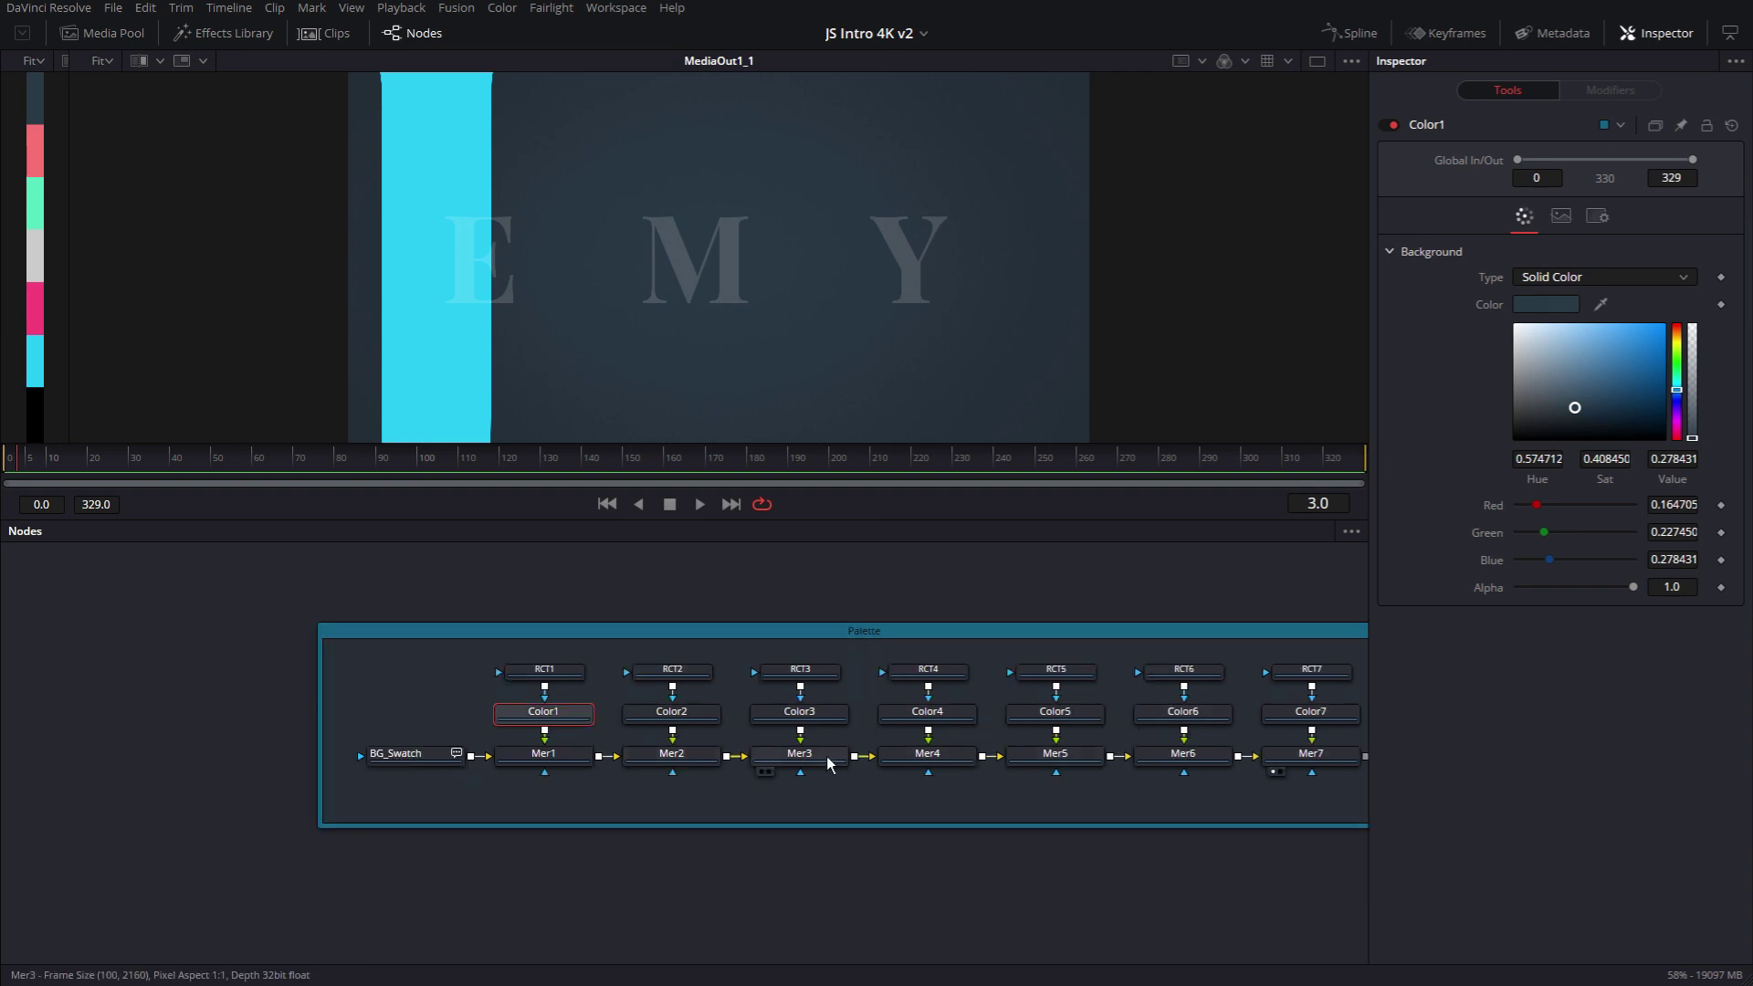
scroll(826, 760, right, 3)
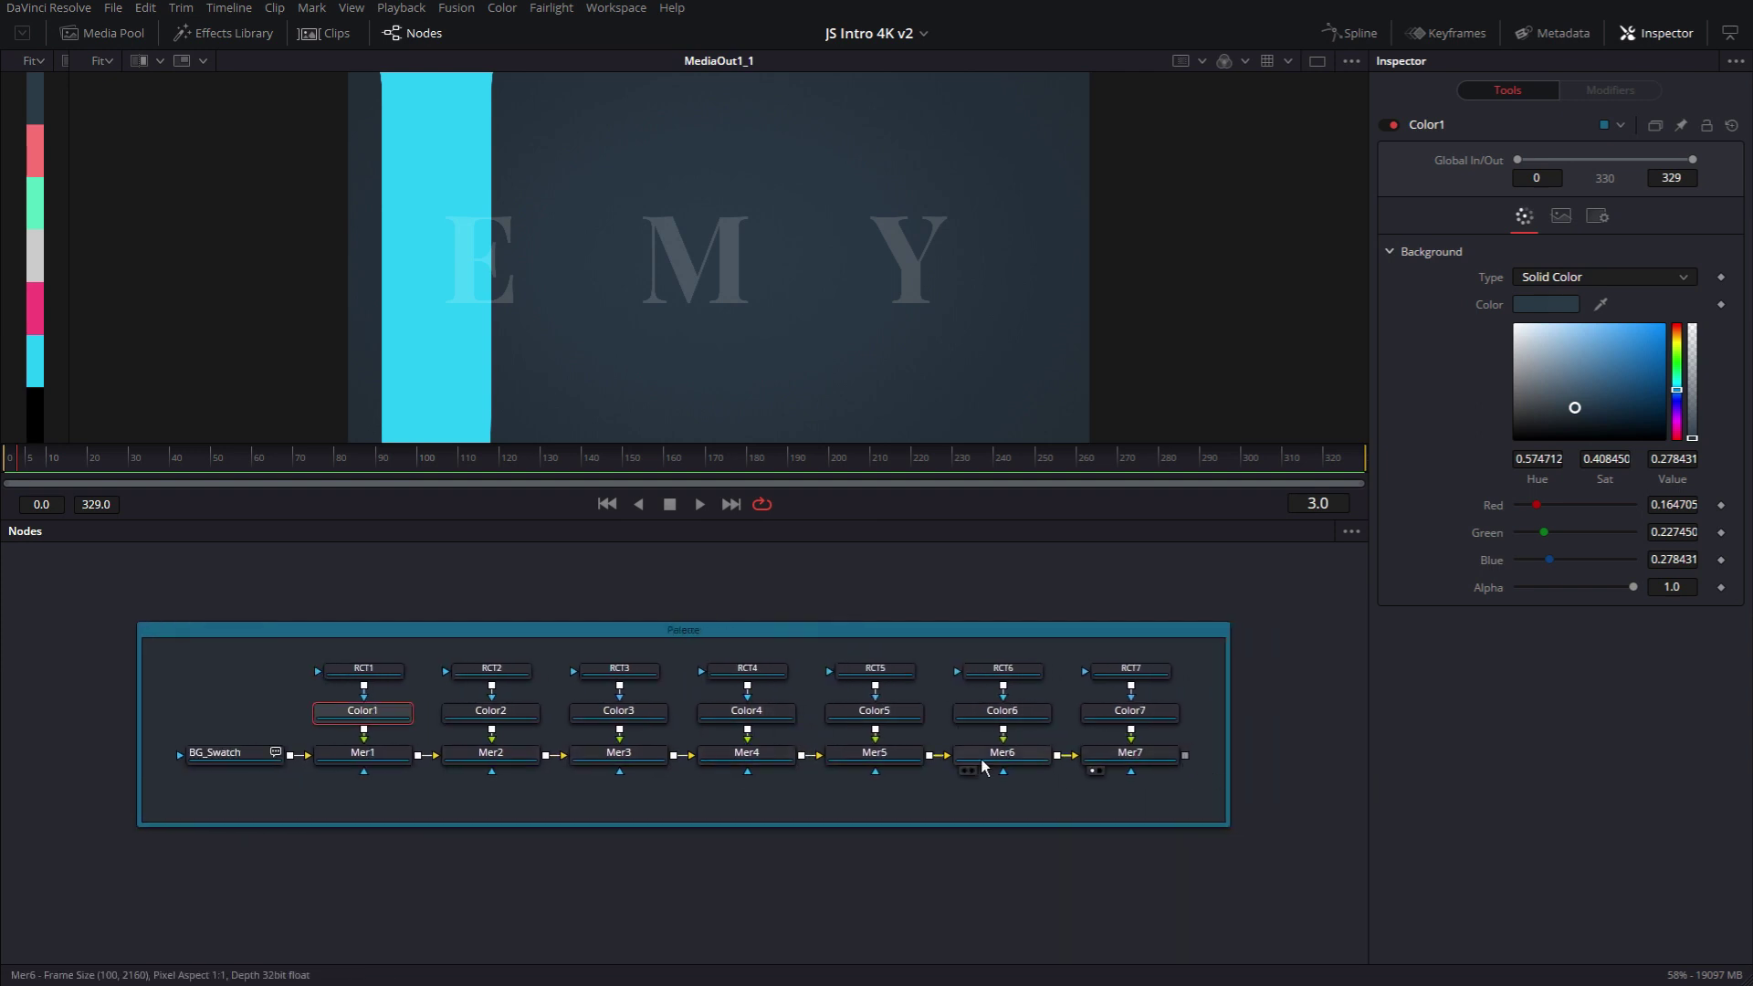
click(1178, 716)
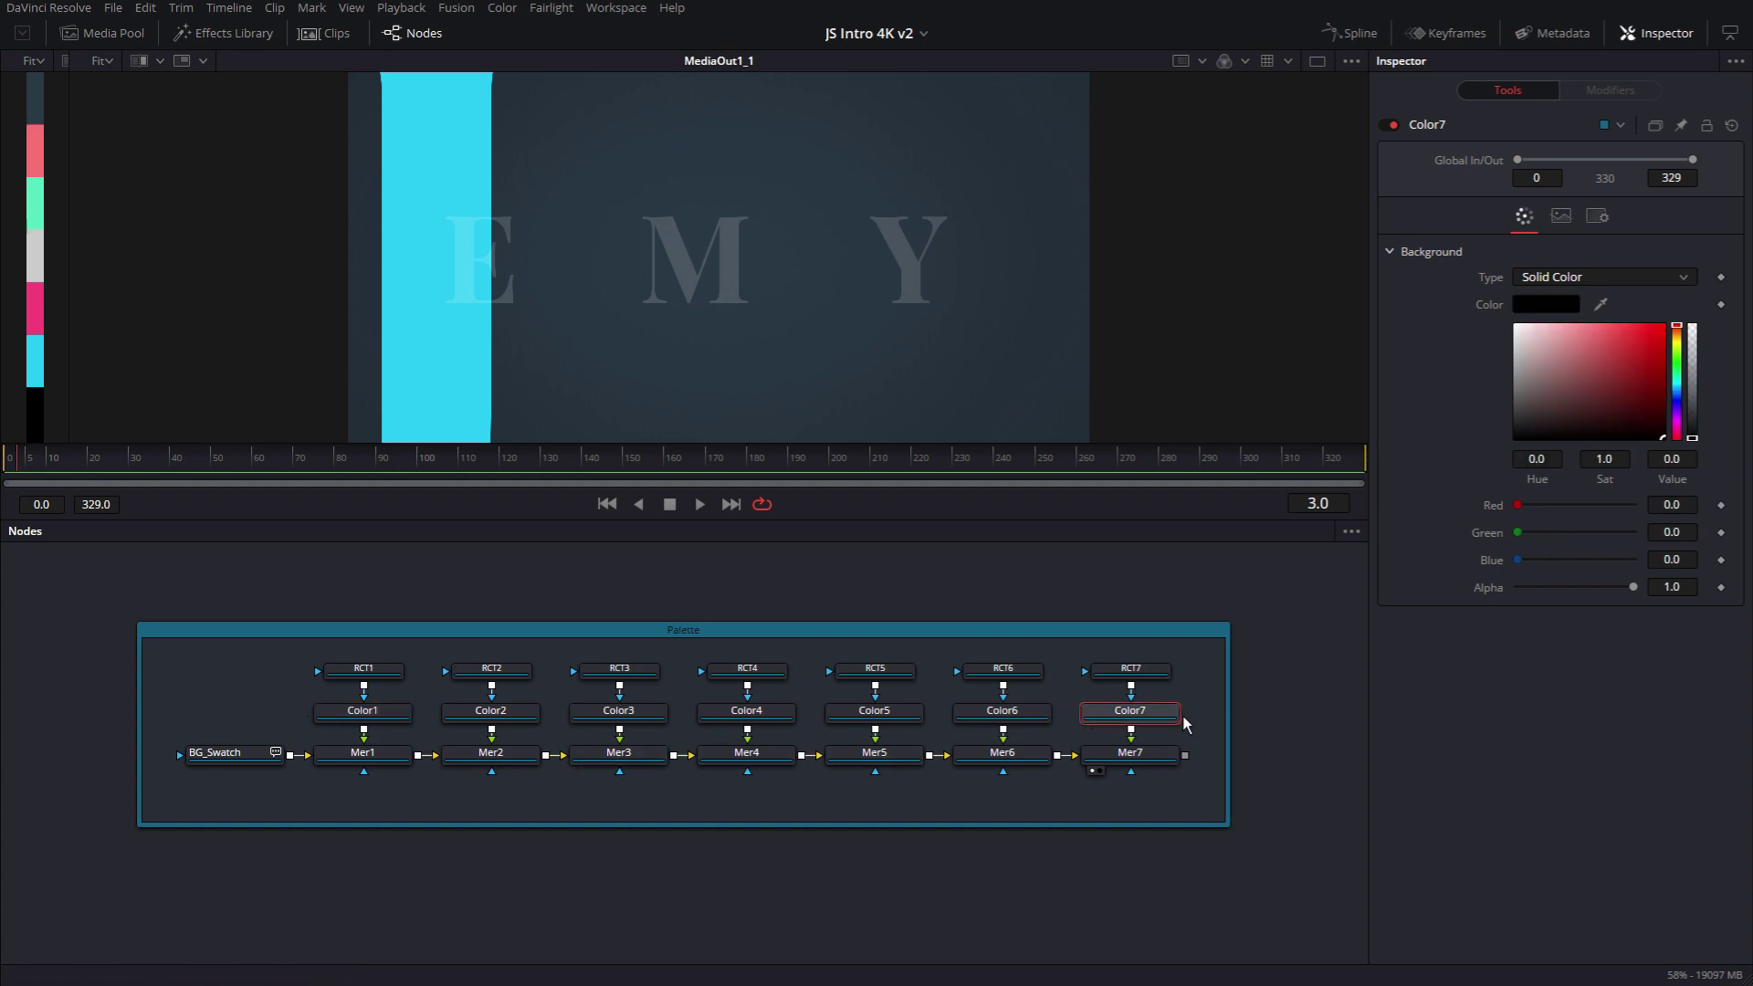
click(1666, 37)
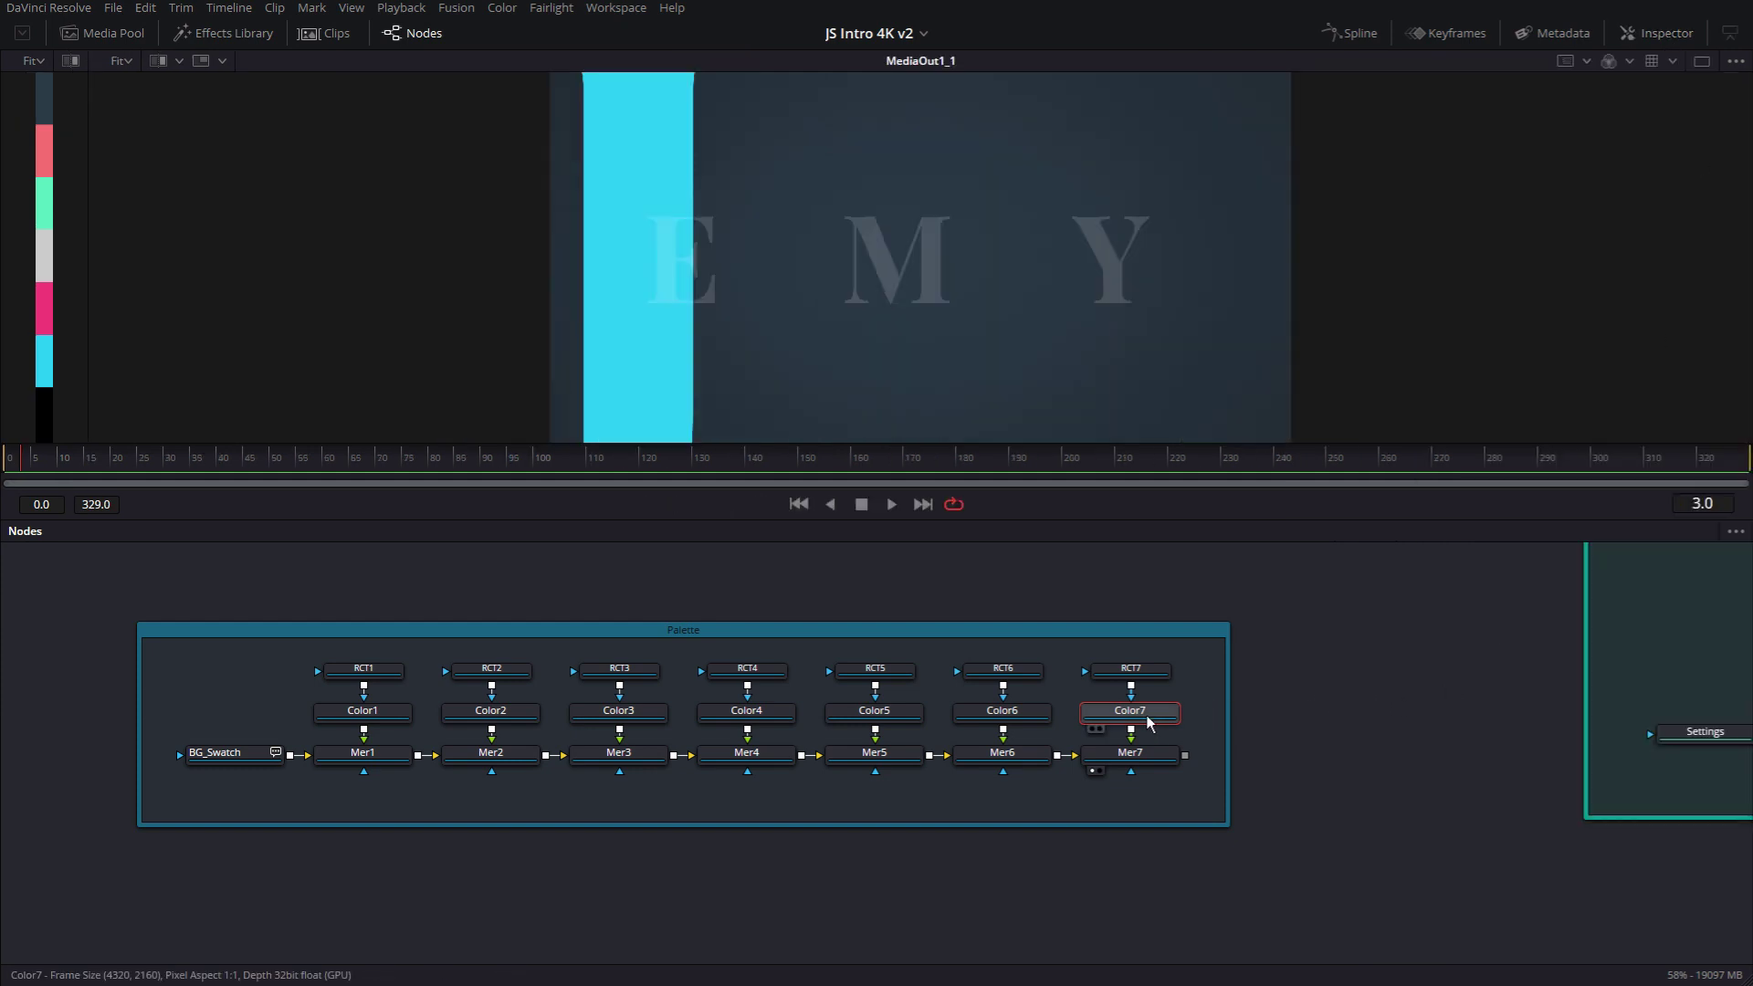
Step: Reopen the Inspector so the node settings are visible again
click(1651, 33)
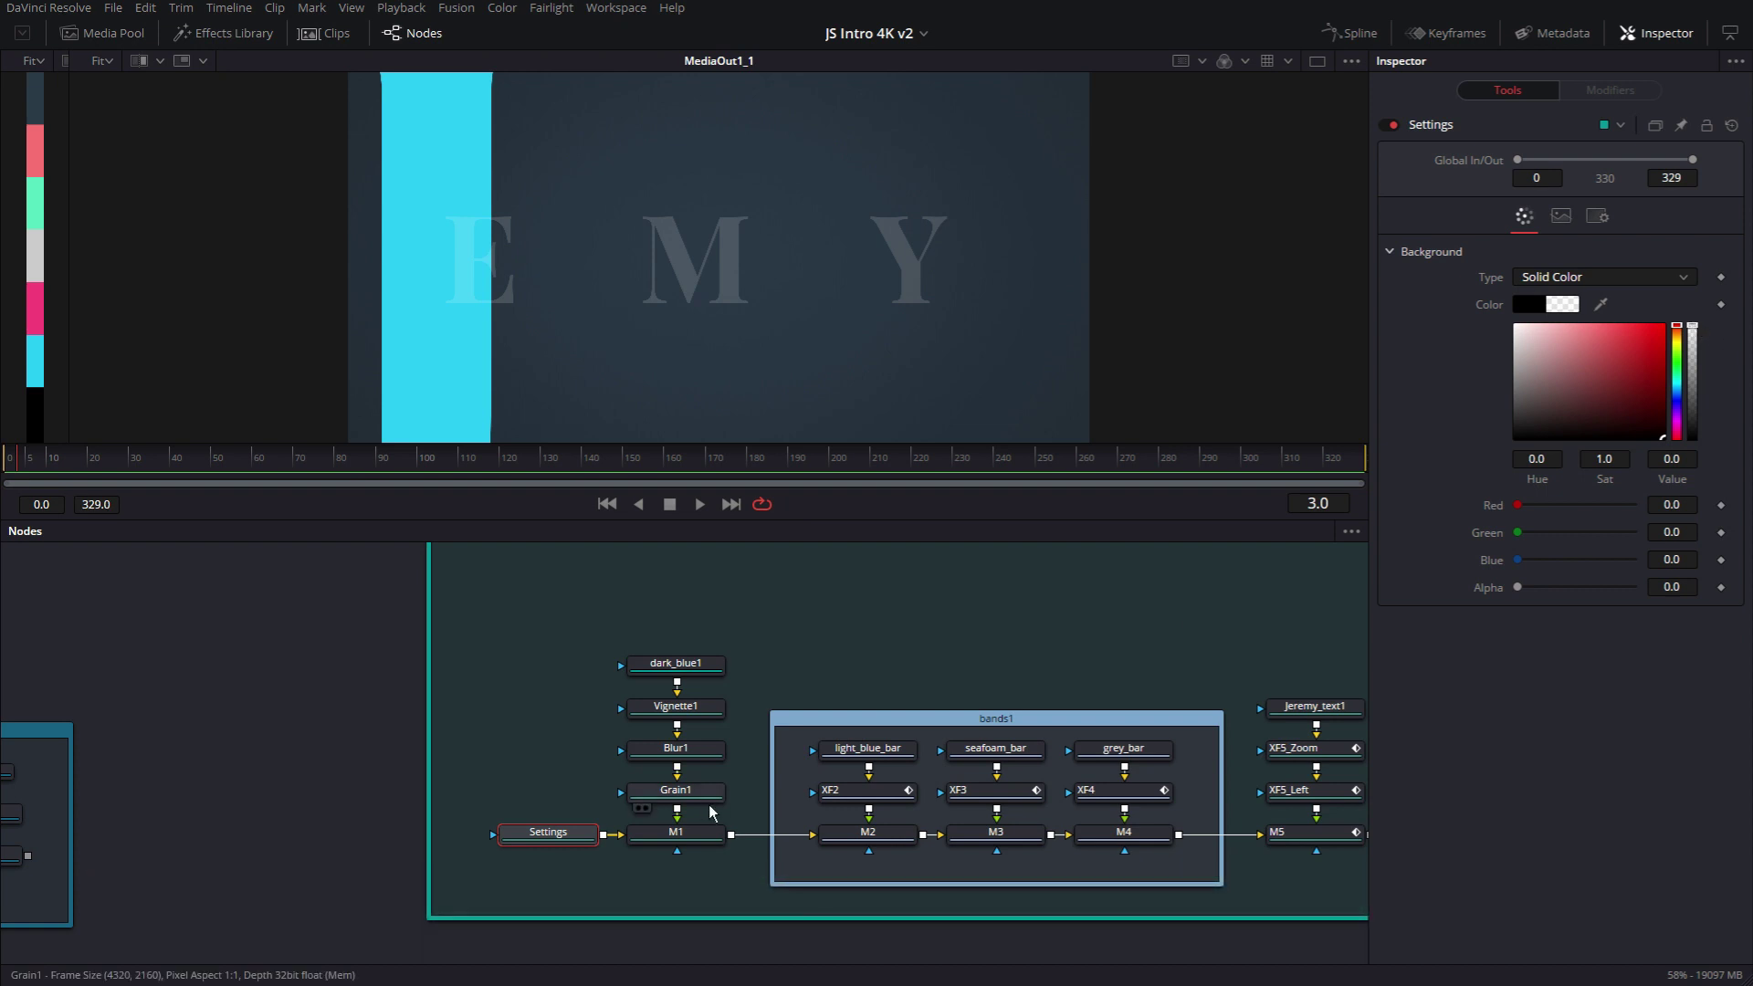
Step: View the Settings node and check its 4320×2160, float32 image settings
key(1)
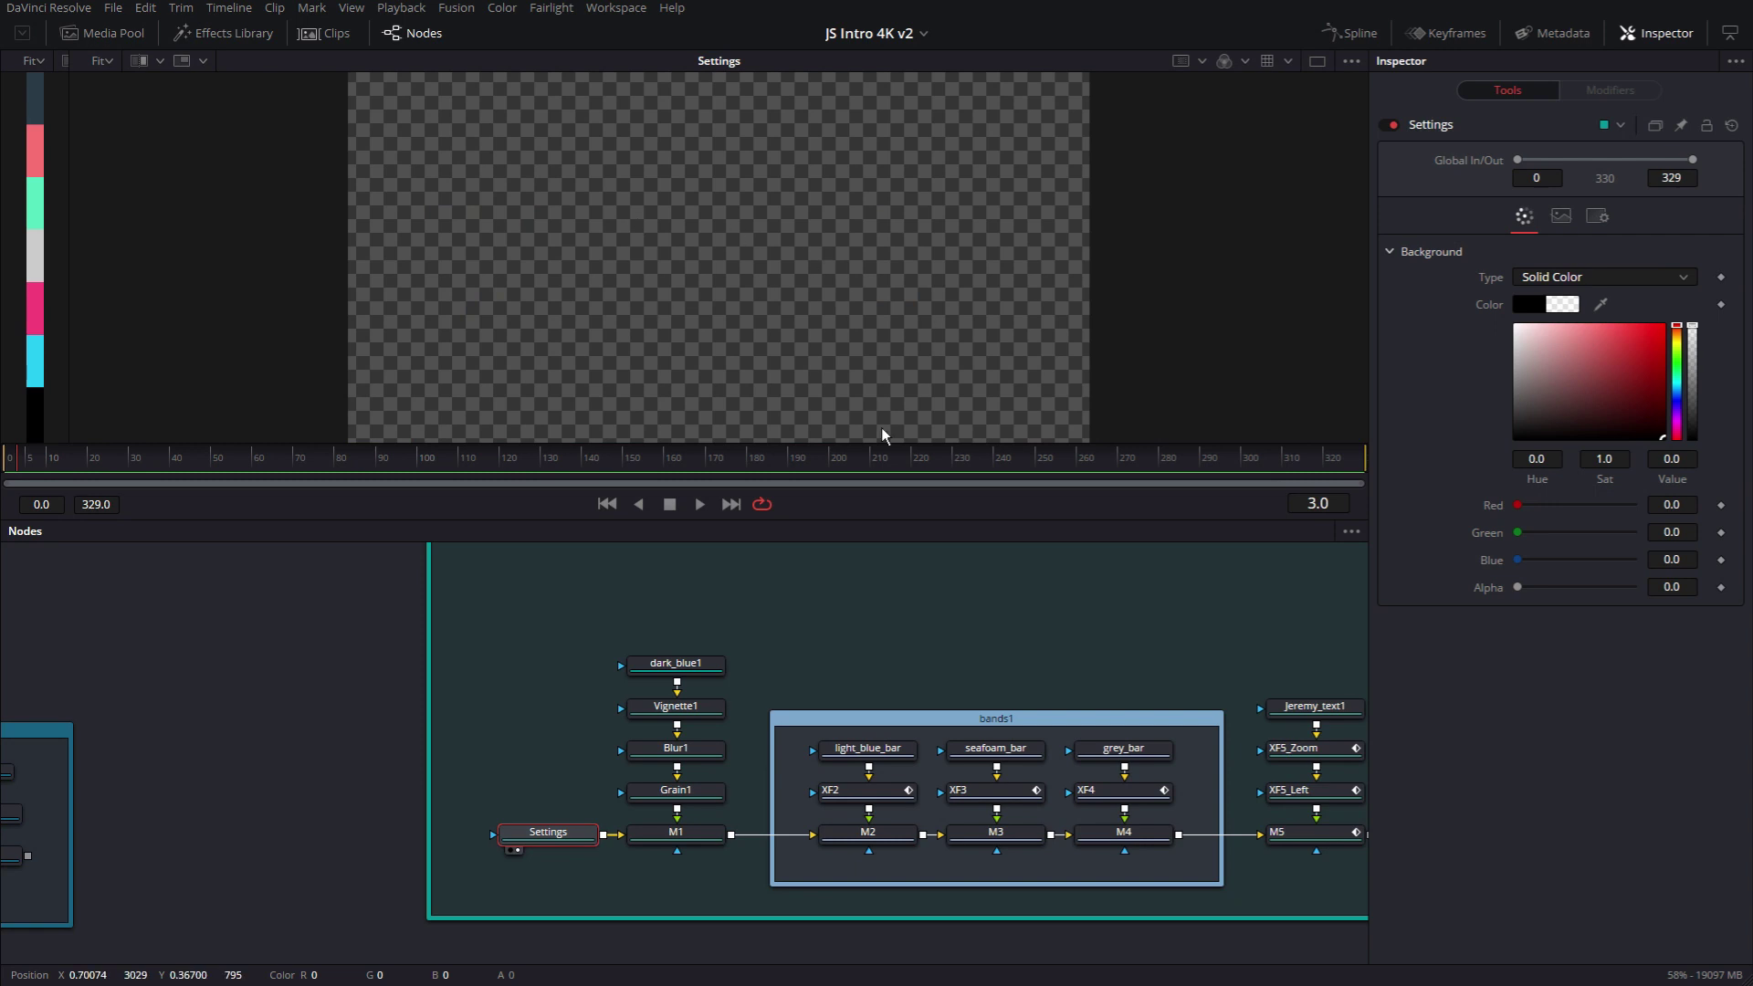
click(1562, 217)
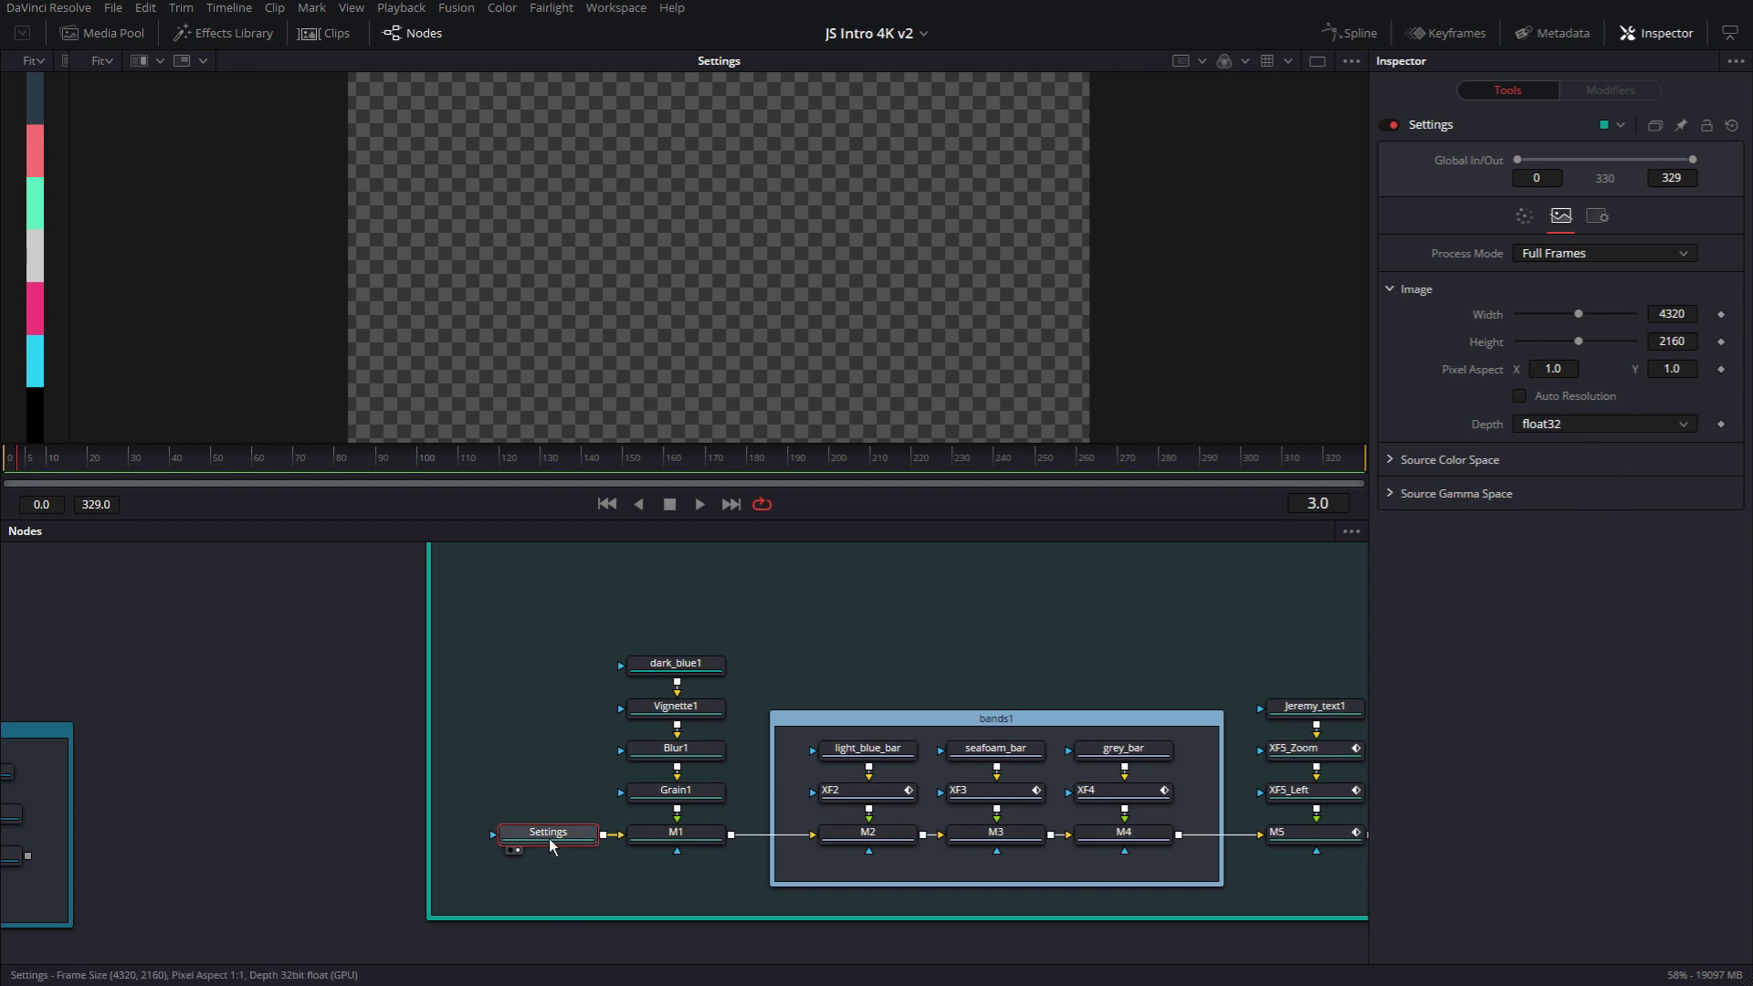
mouse_move(551, 836)
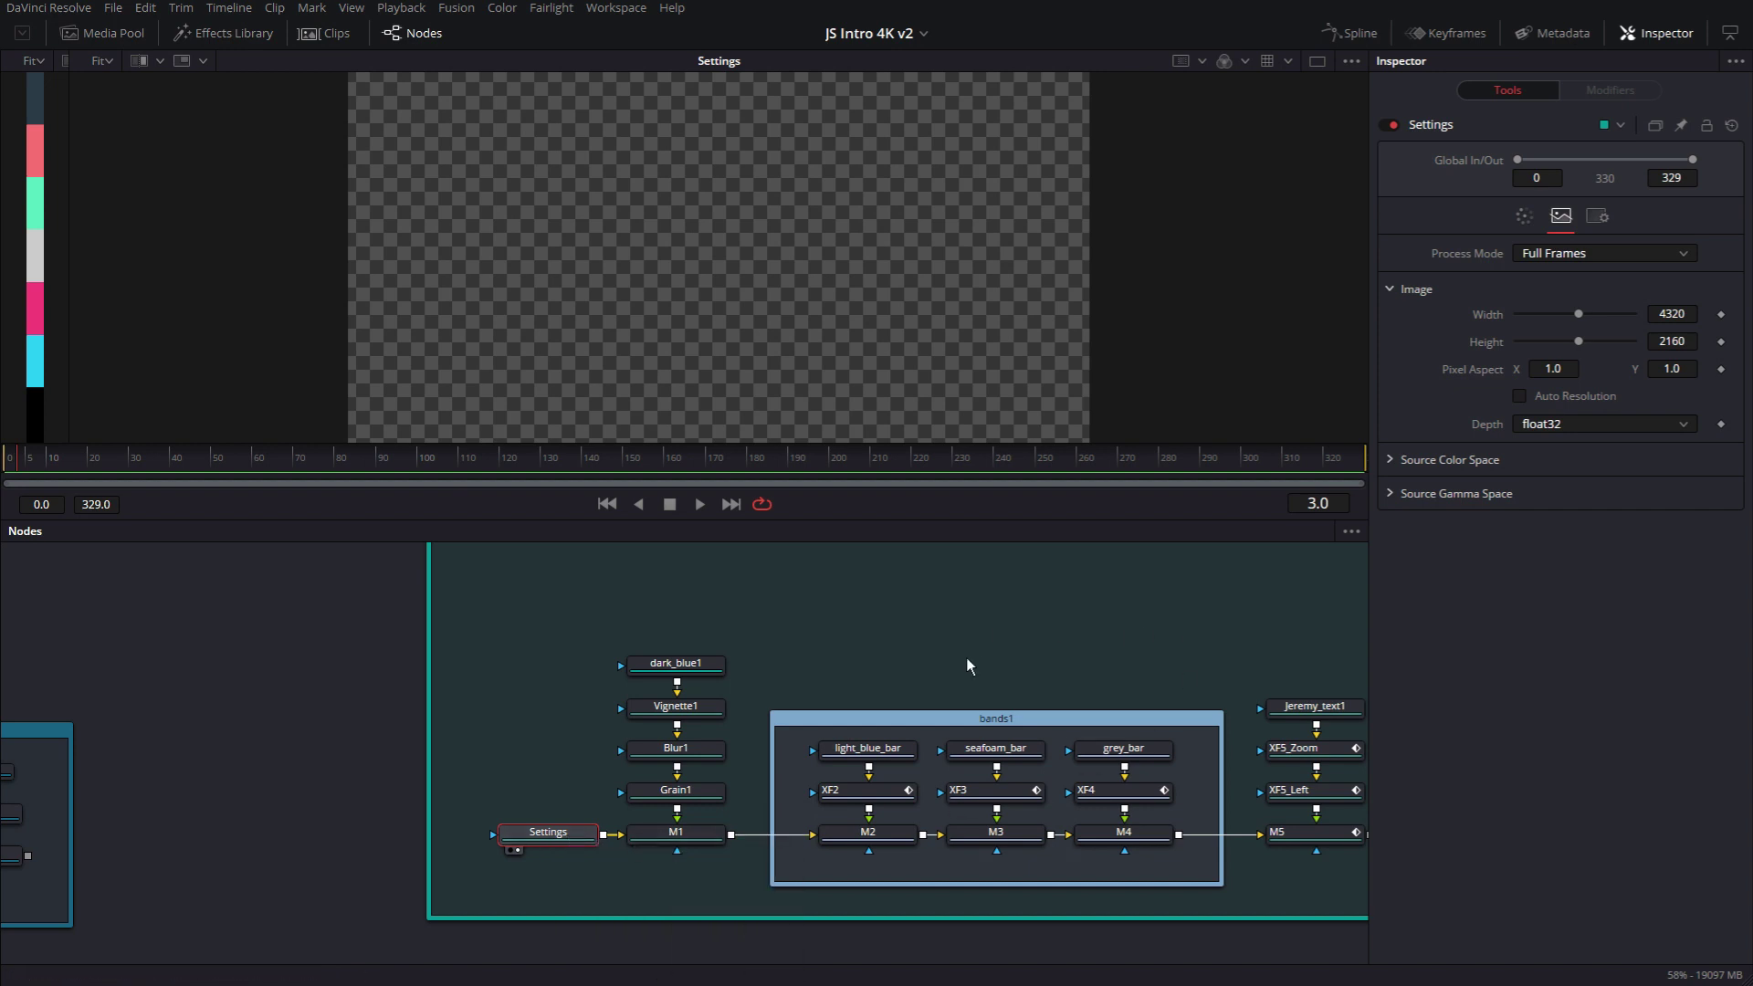
mouse_move(725, 748)
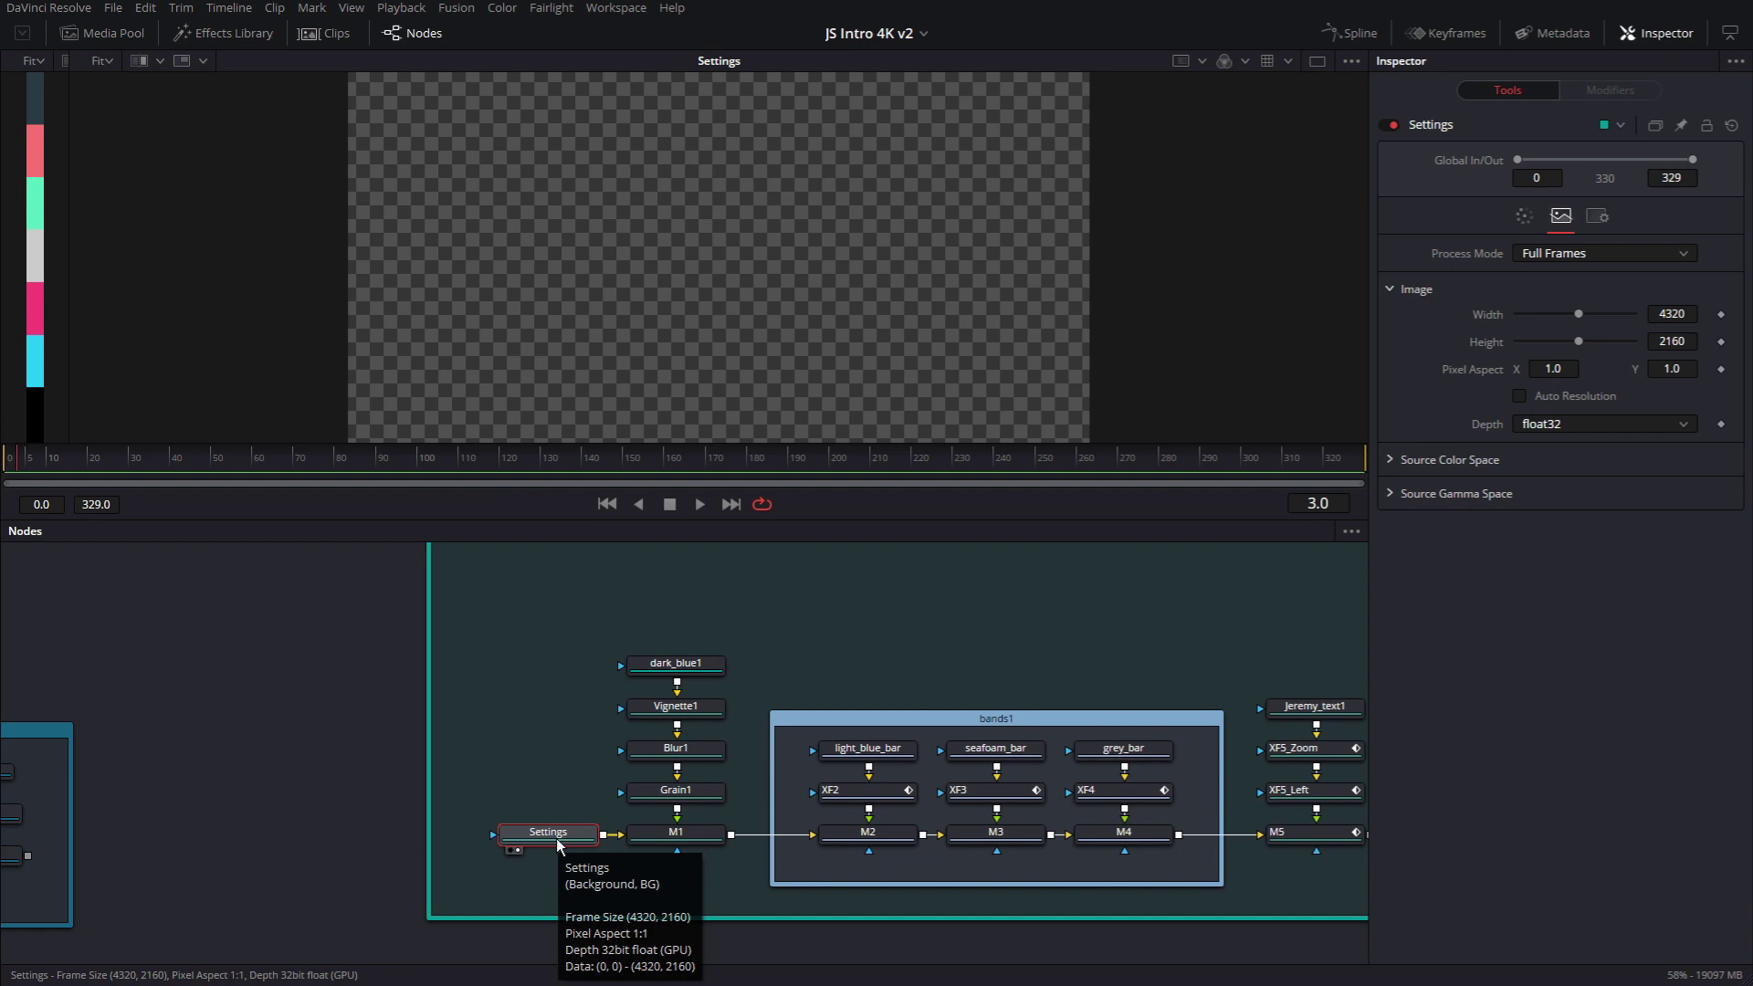
Step: View M1 and set Vignette1's size to 0.6555 and softness to 0.685
click(706, 837)
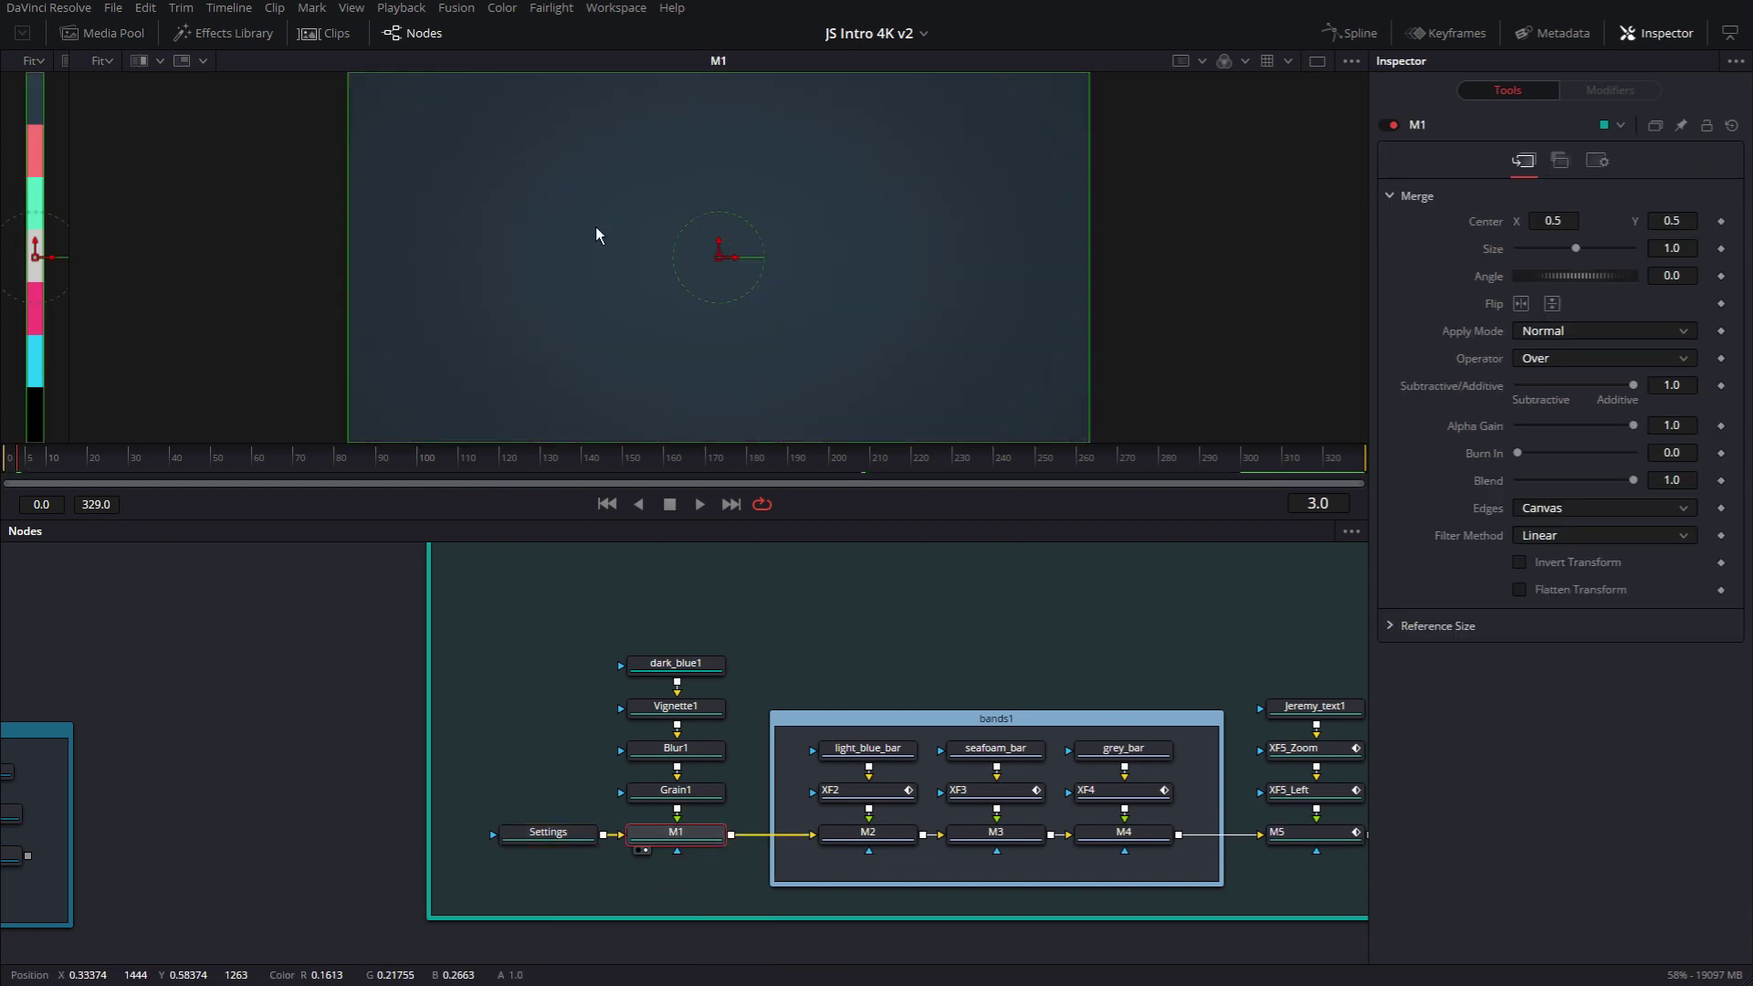
click(696, 708)
mouse_move(1631, 258)
mouse_down()
mouse_move(1539, 261)
mouse_move(1607, 261)
mouse_up()
drag(1517, 347, 1597, 347)
drag(968, 646, 743, 654)
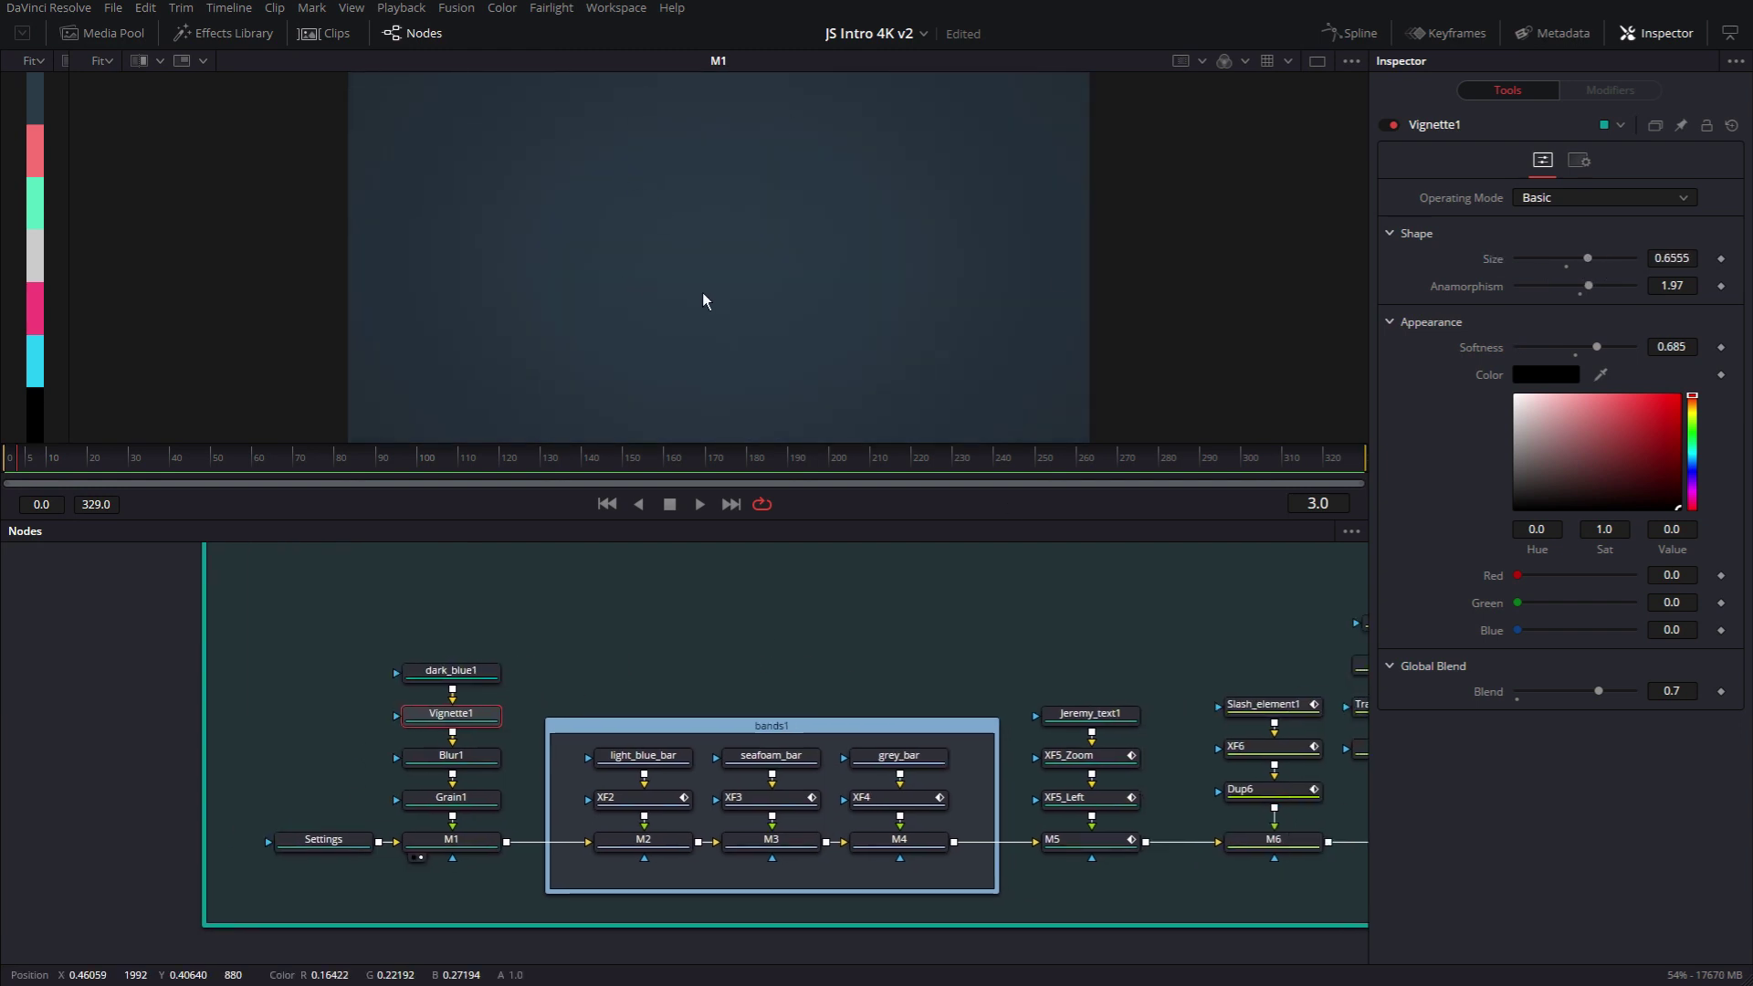
Step: Open Grain1's settings and zoom and pan the viewer to examine the grain
click(448, 803)
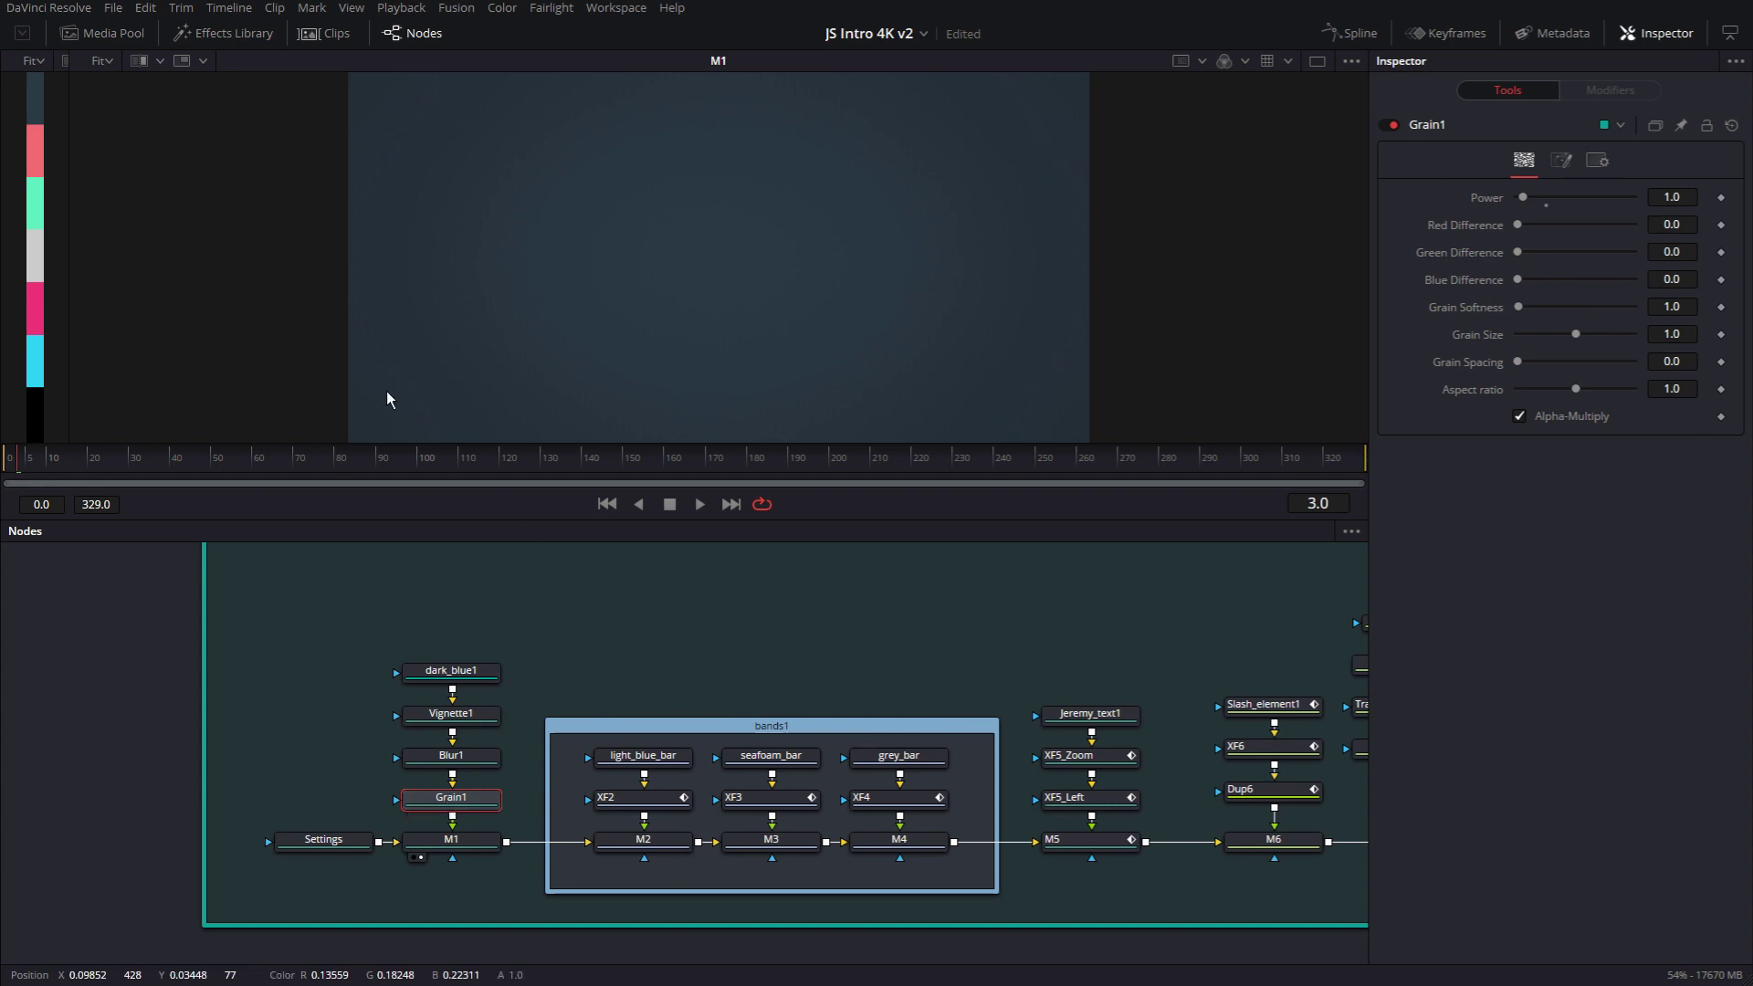
scroll(422, 389, up, 1)
drag(375, 351, 696, 149)
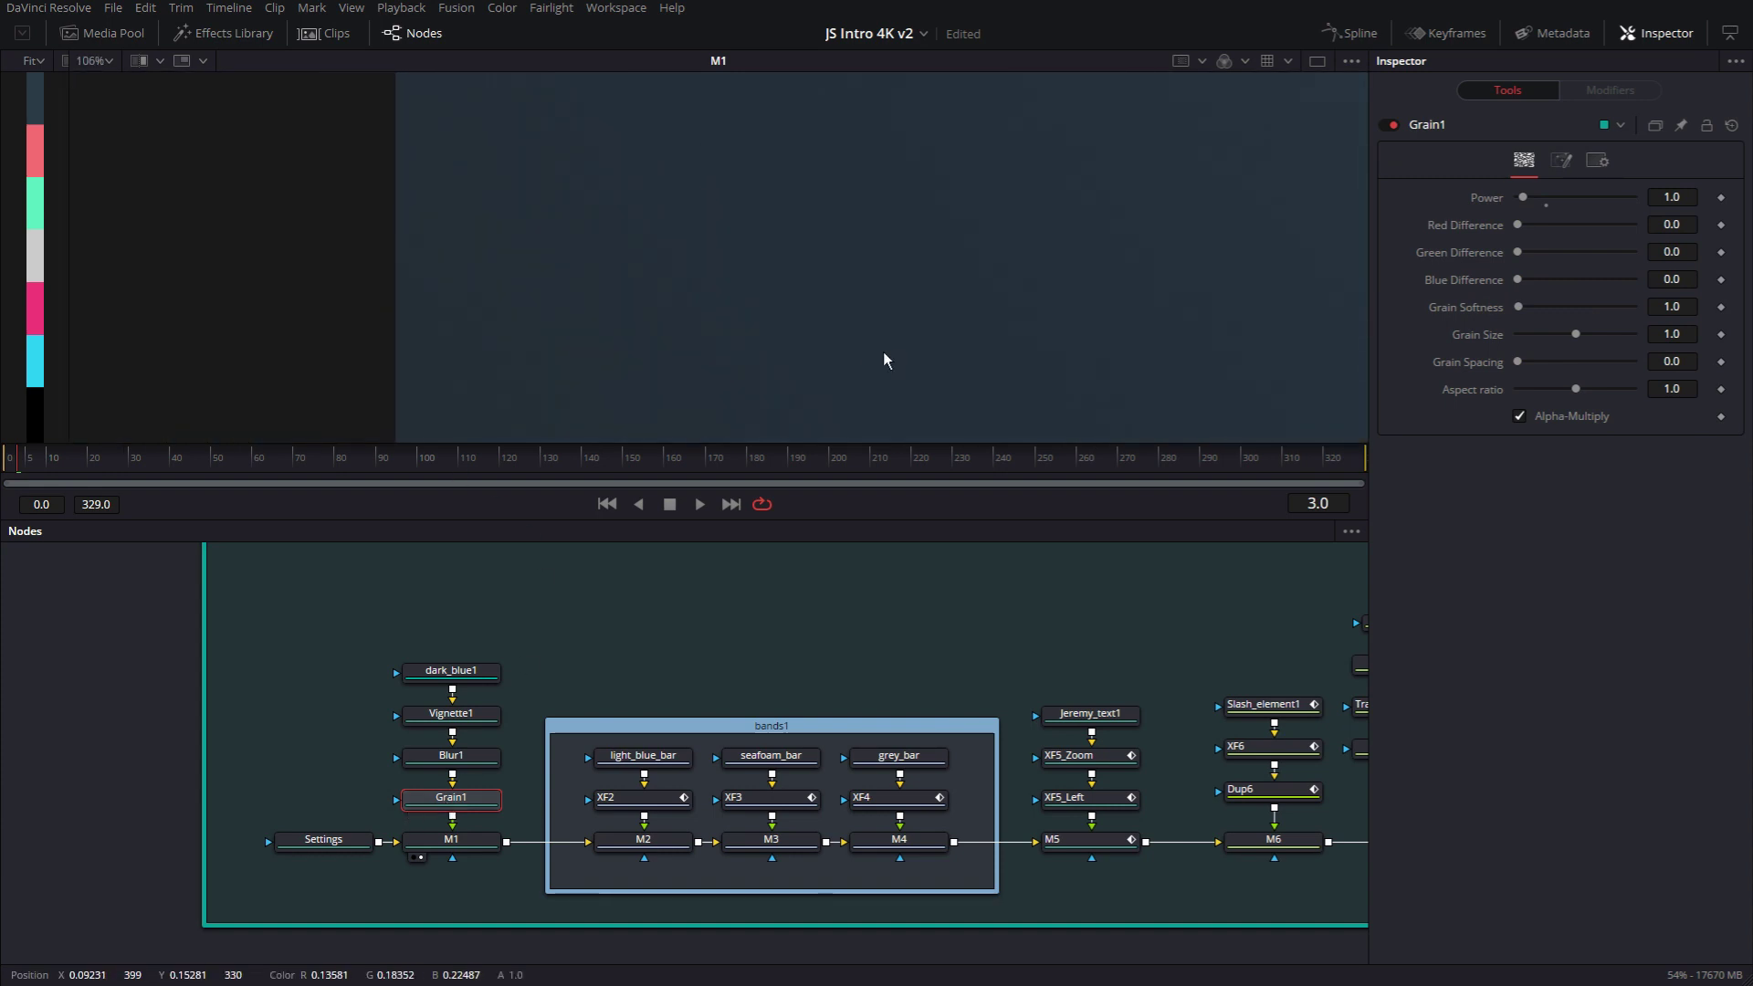
drag(892, 360, 709, 156)
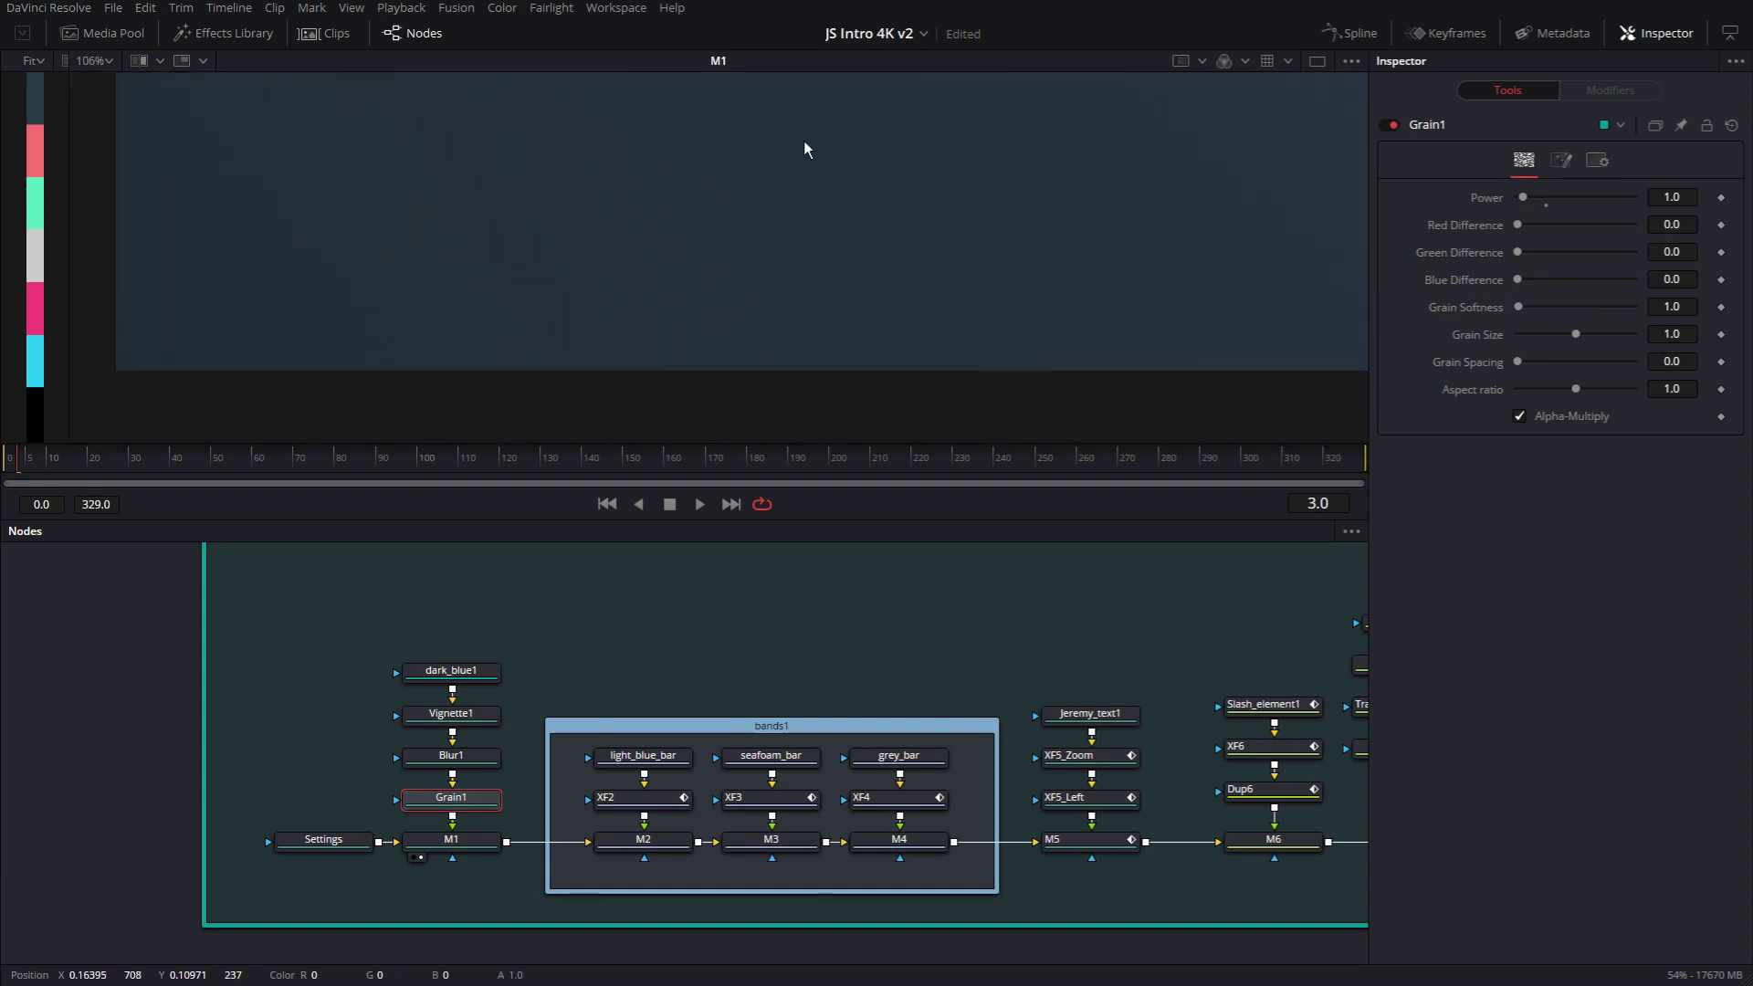
drag(784, 219, 841, 221)
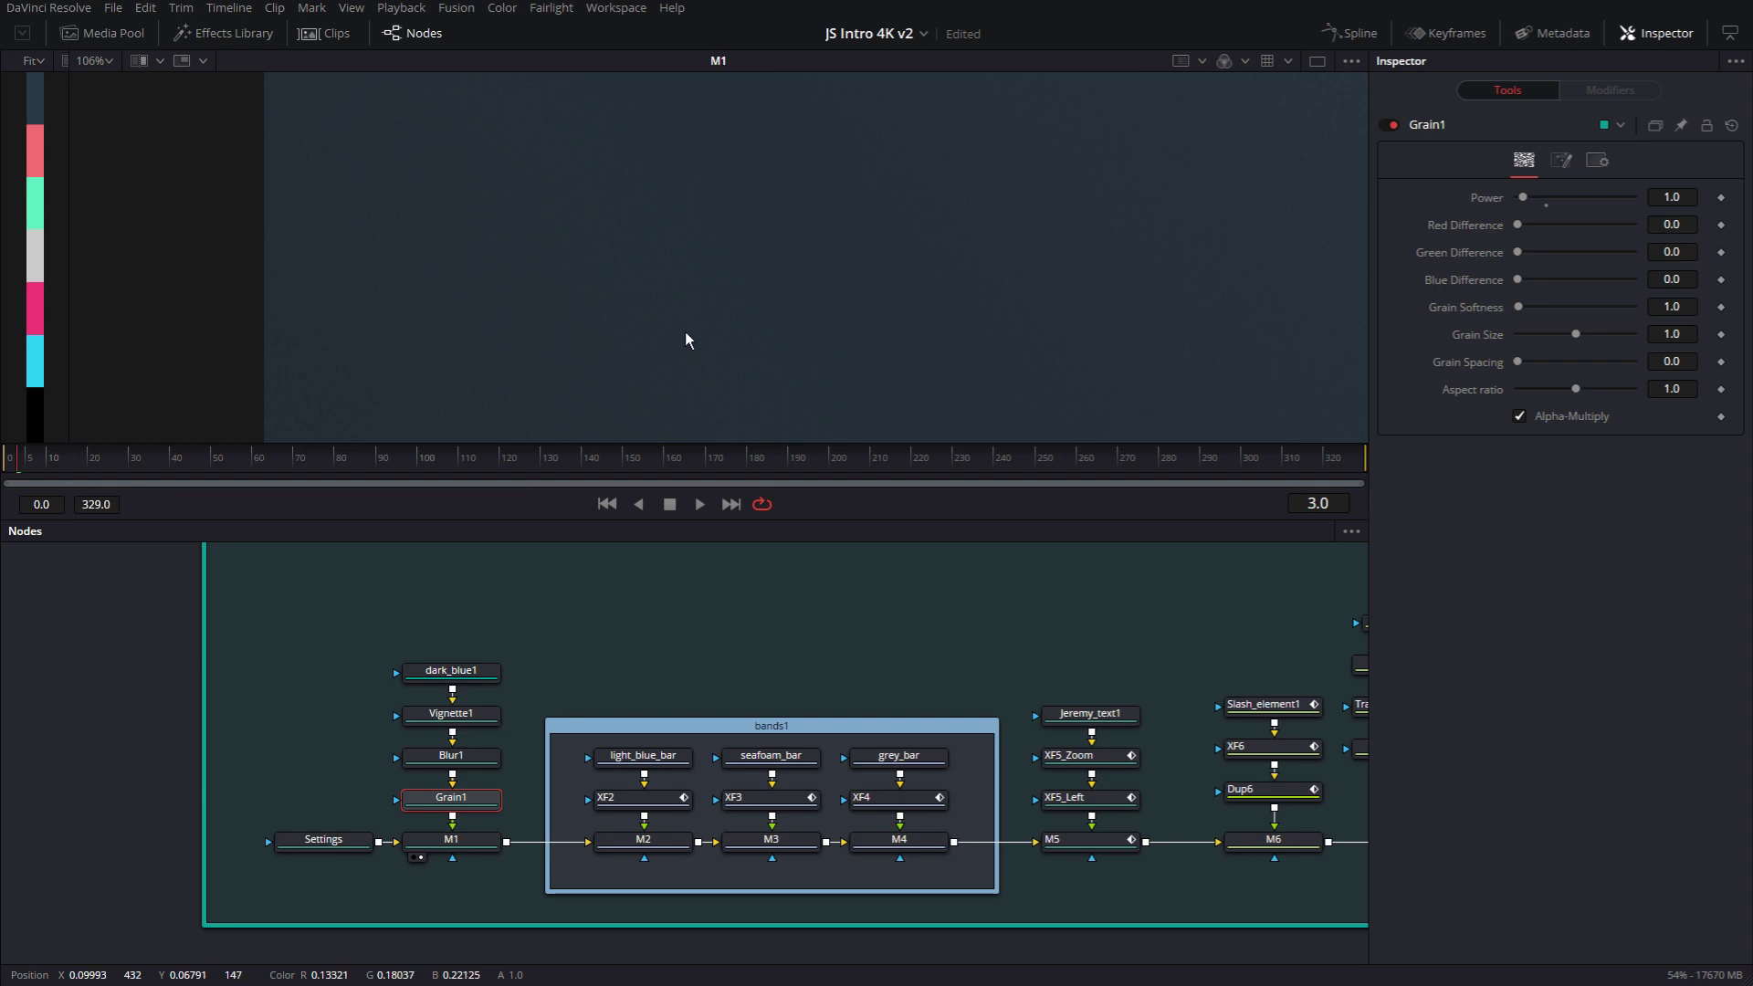
drag(685, 330, 663, 205)
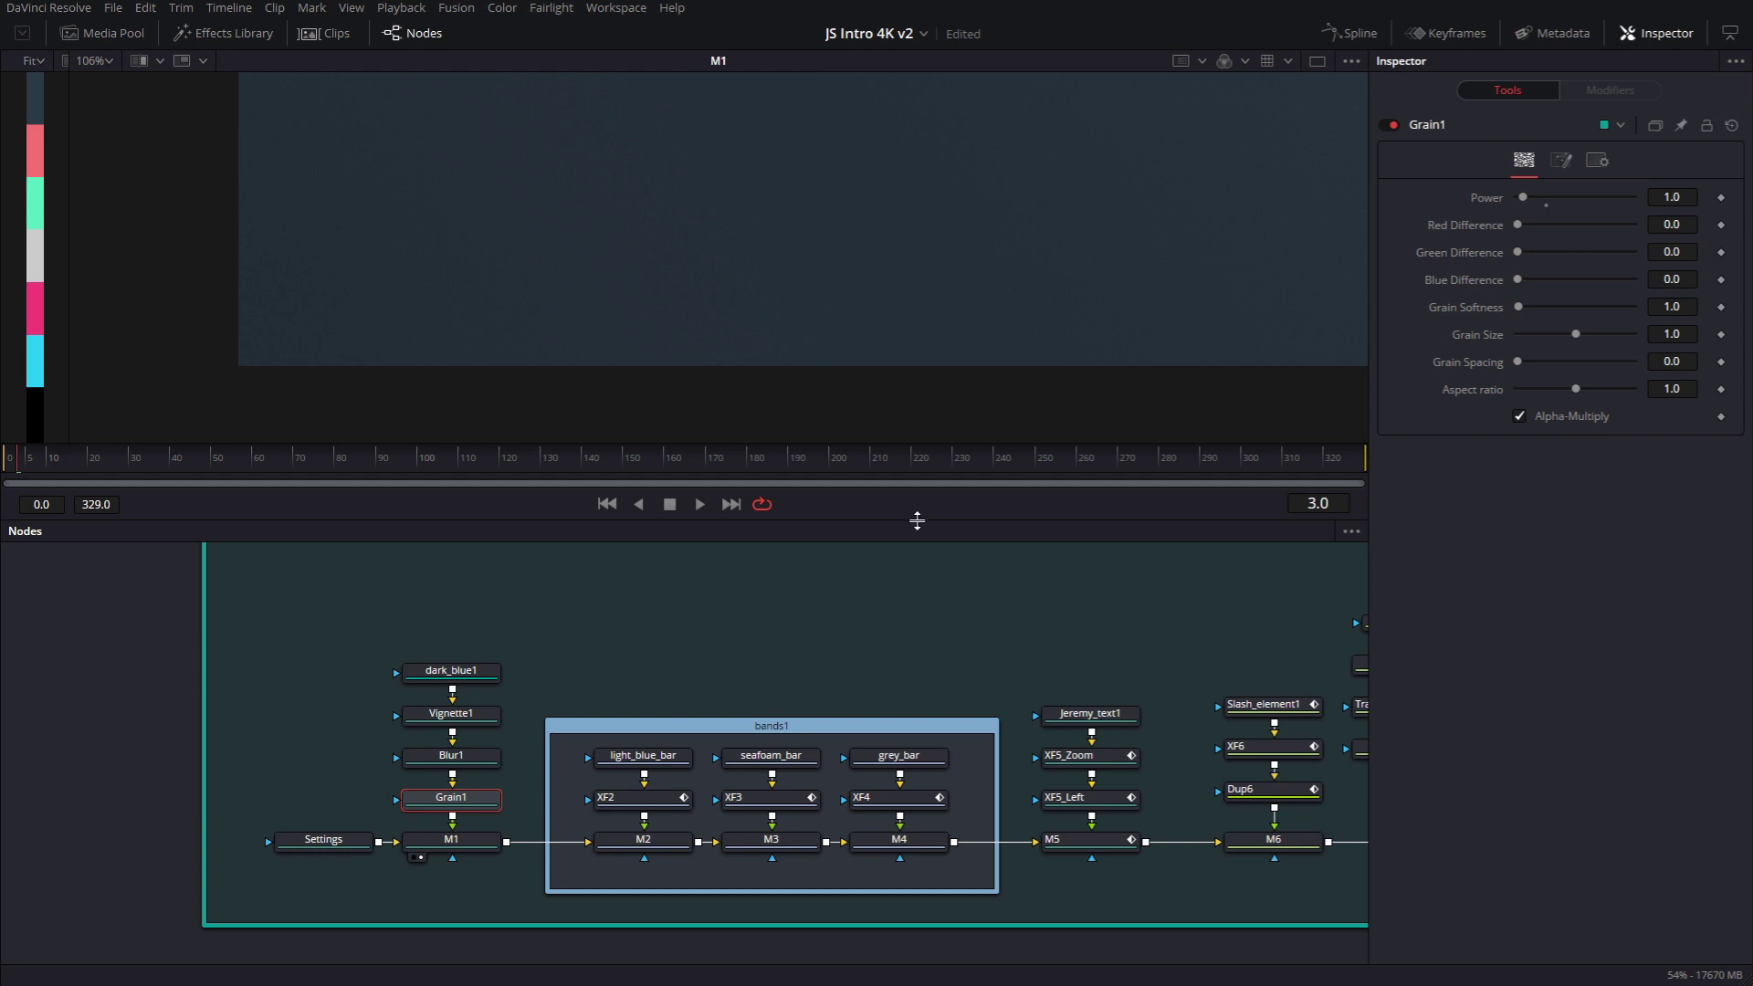
Step: Enlarge the node editor, hide the settings panel and pan to the ACT group
drag(918, 520, 934, 587)
scroll(959, 579, down, 3)
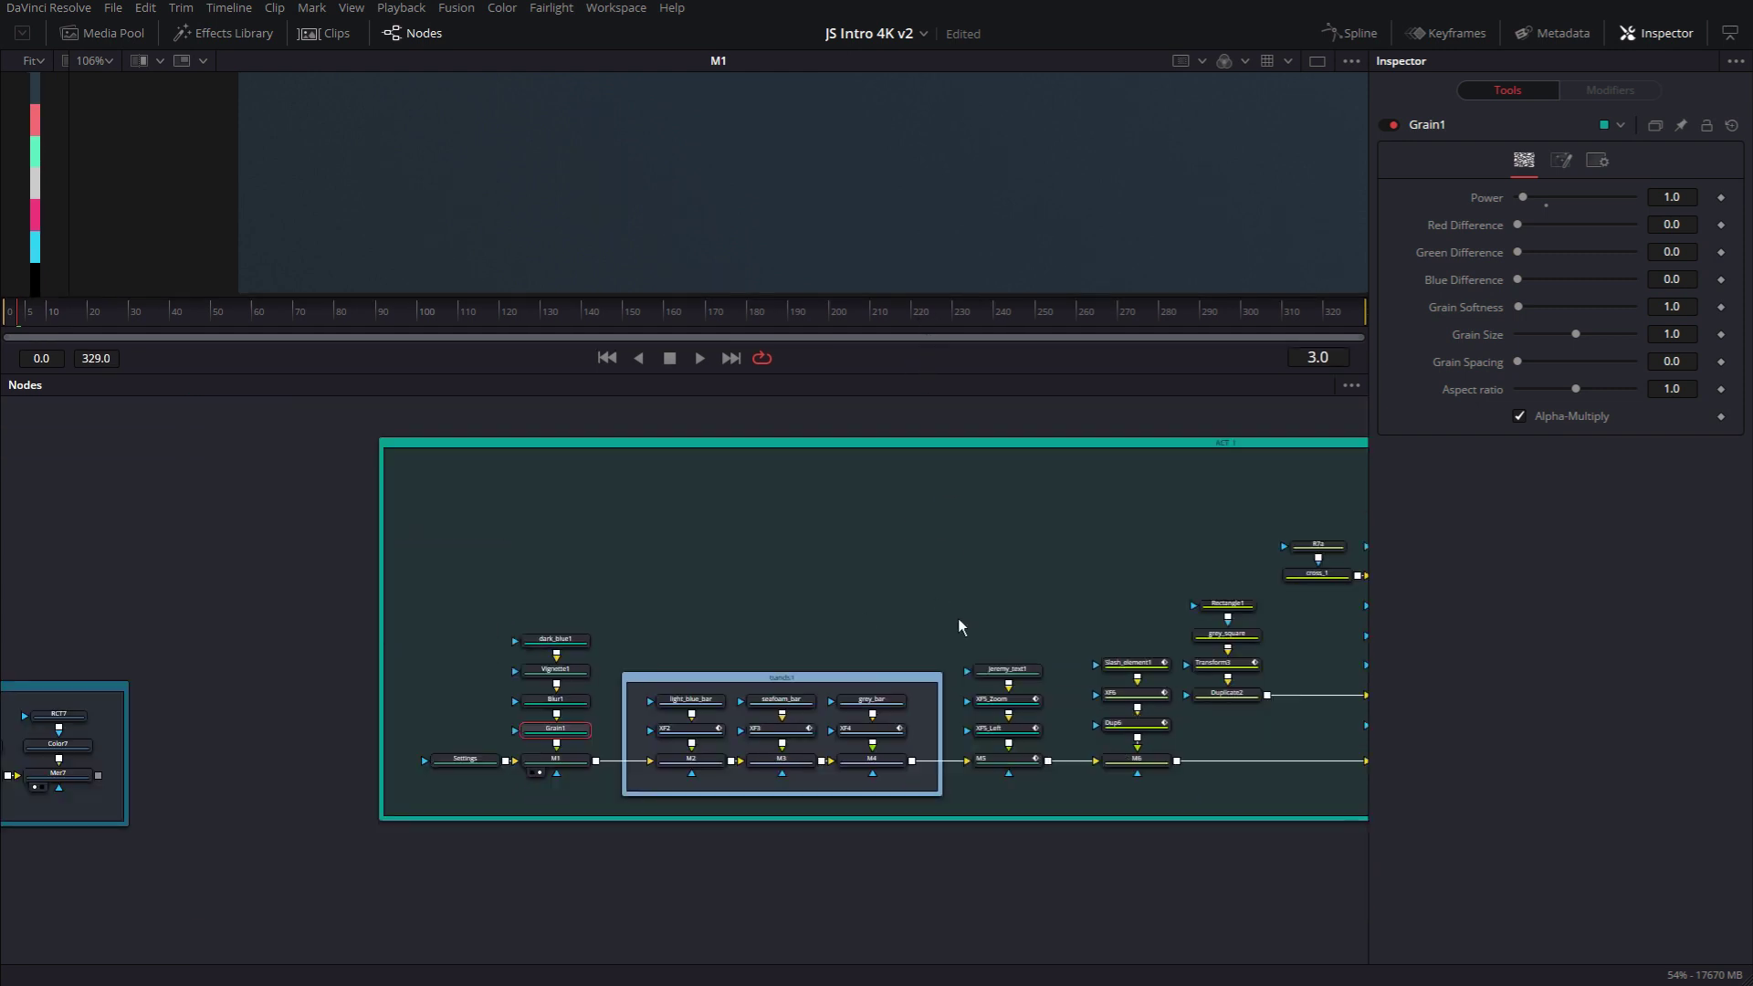
scroll(803, 485, down, 2)
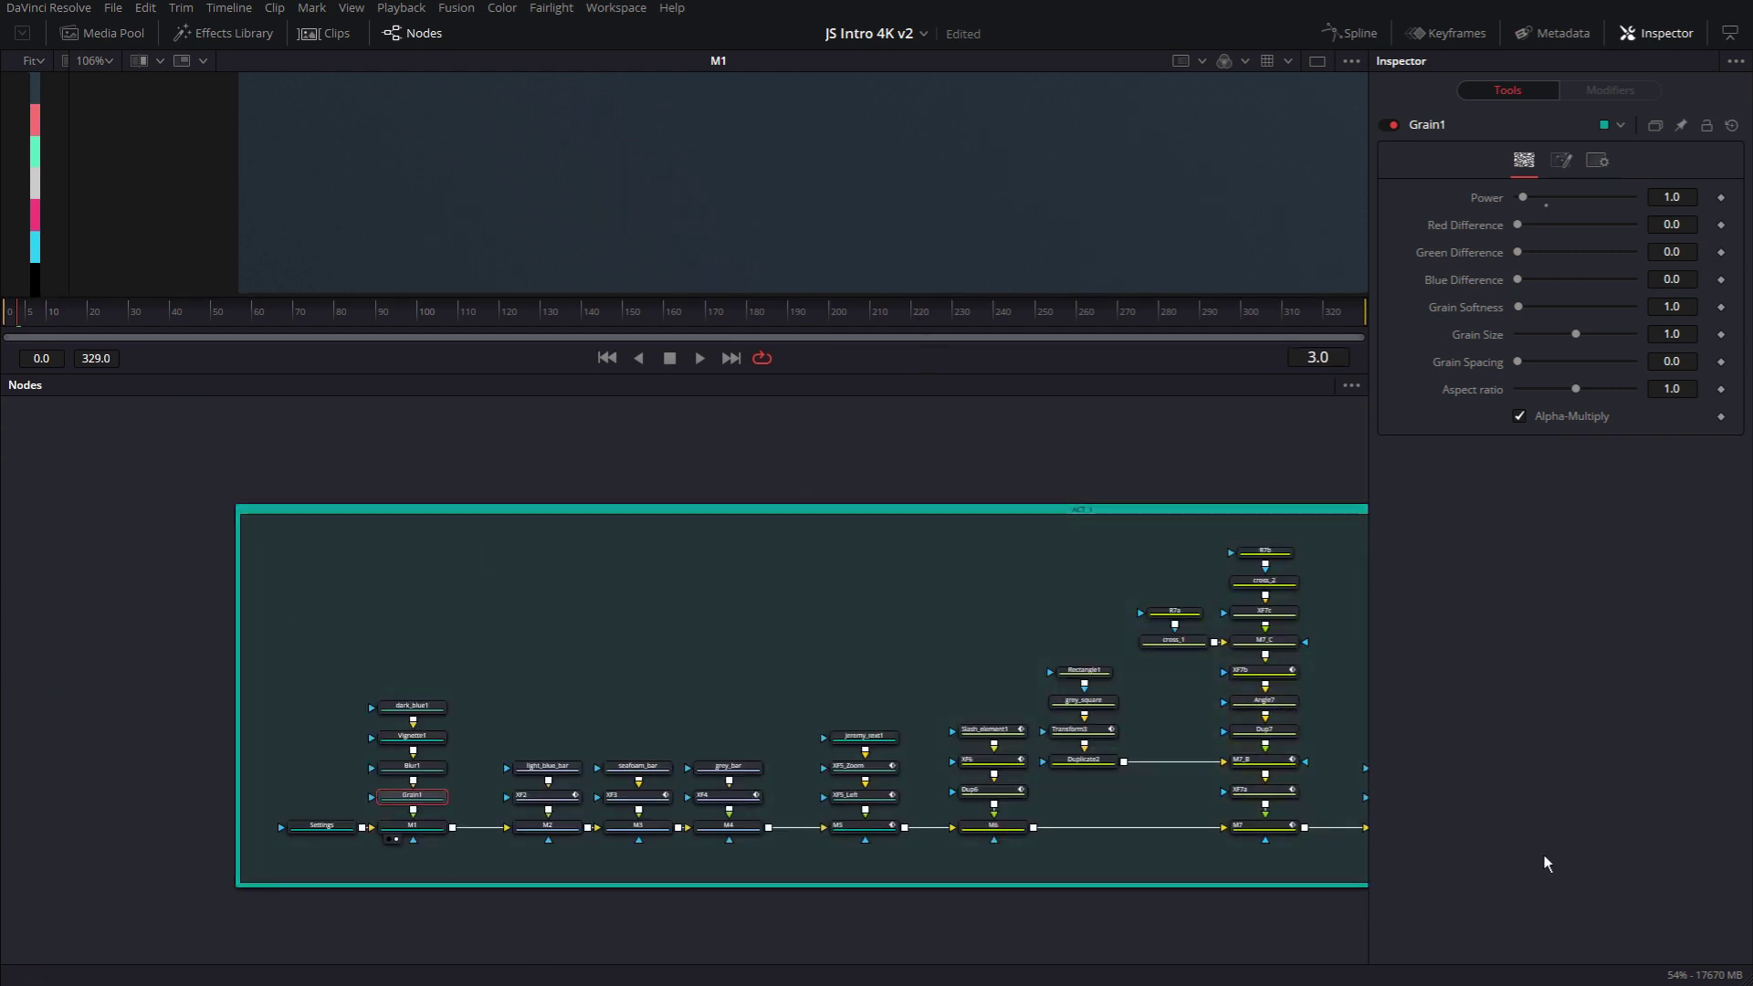
click(1664, 34)
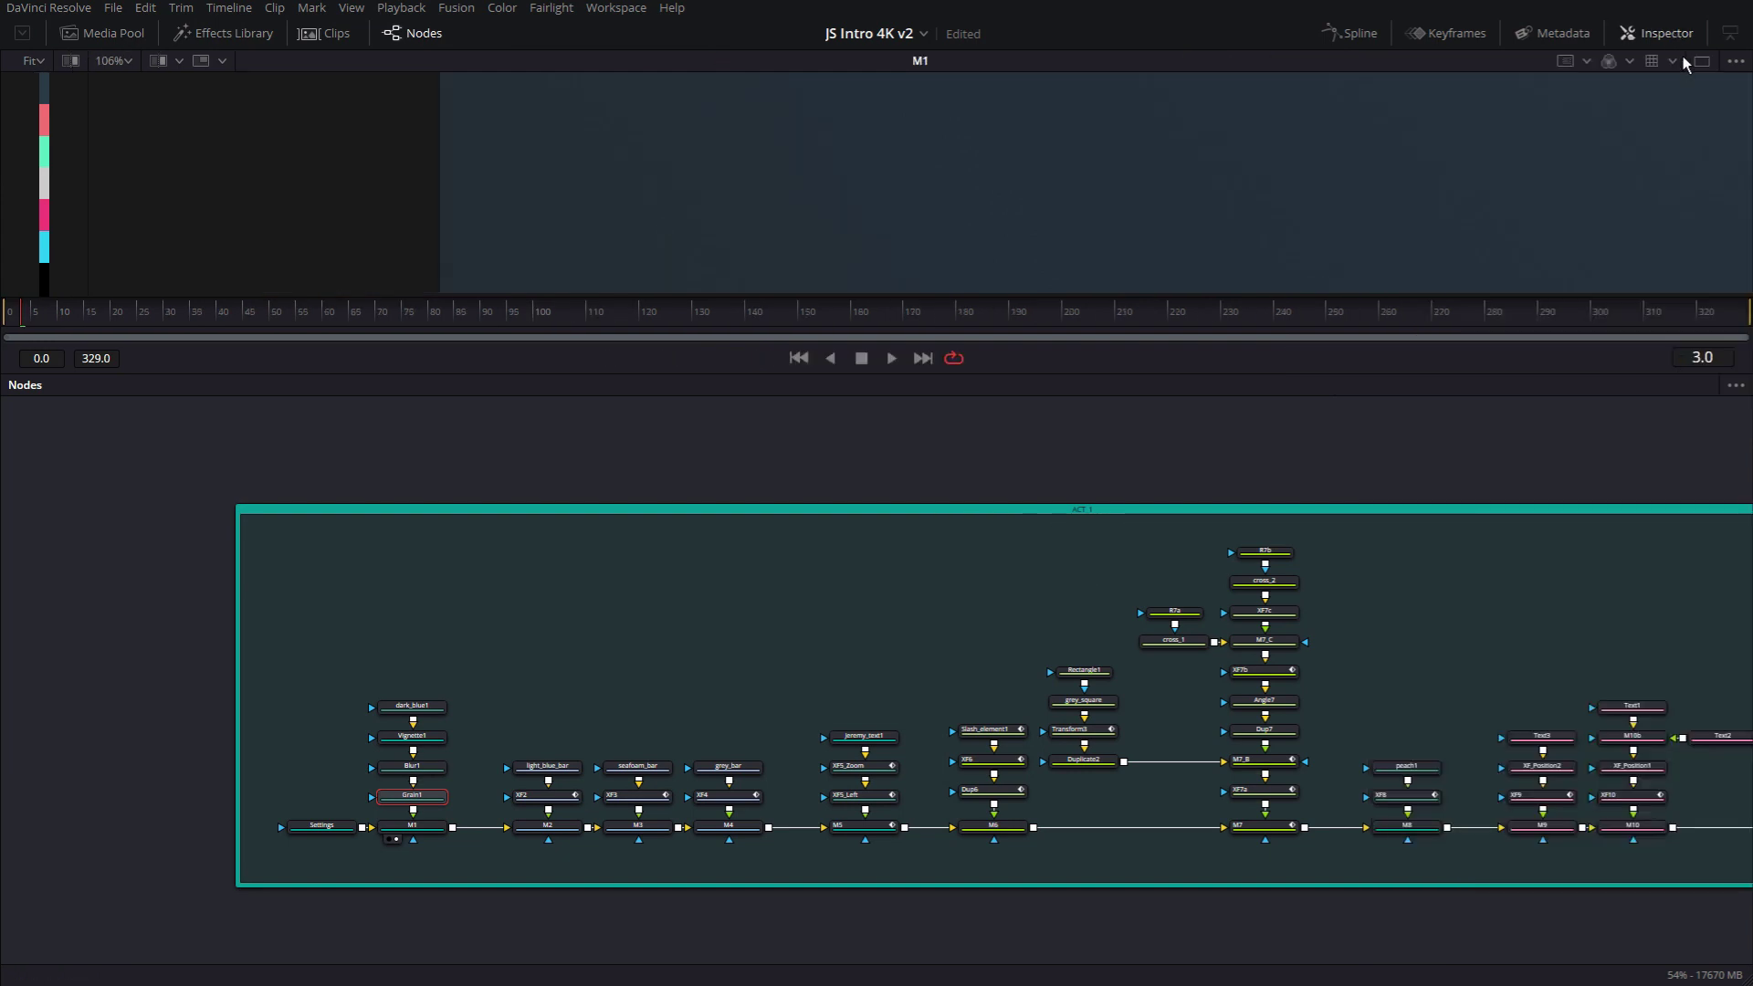
mouse_move(1370, 611)
mouse_down()
mouse_move(1205, 560)
mouse_move(1153, 565)
mouse_move(1181, 571)
mouse_up()
scroll(1170, 564, up, 3)
mouse_move(1154, 786)
mouse_down()
mouse_move(1172, 531)
mouse_move(1175, 588)
mouse_up()
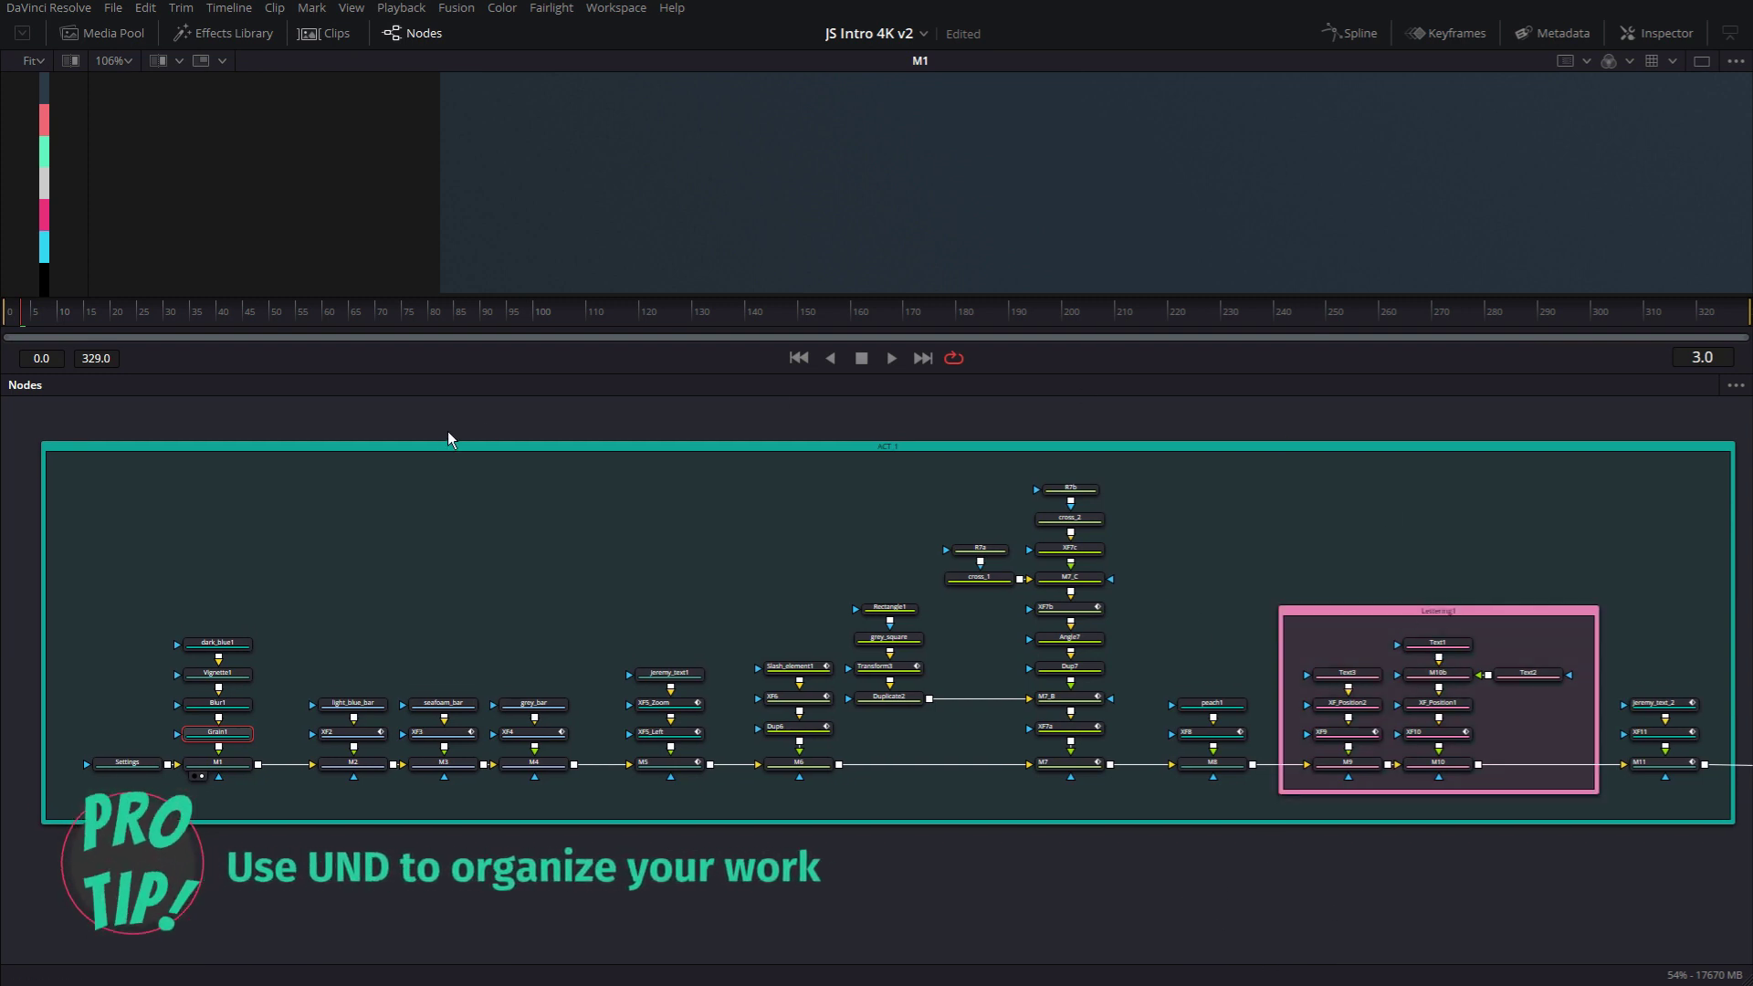
Step: Select and deselect ACT 1, then undo to restore the bands1, Lettering1 and Elements1 groups
drag(433, 445, 429, 447)
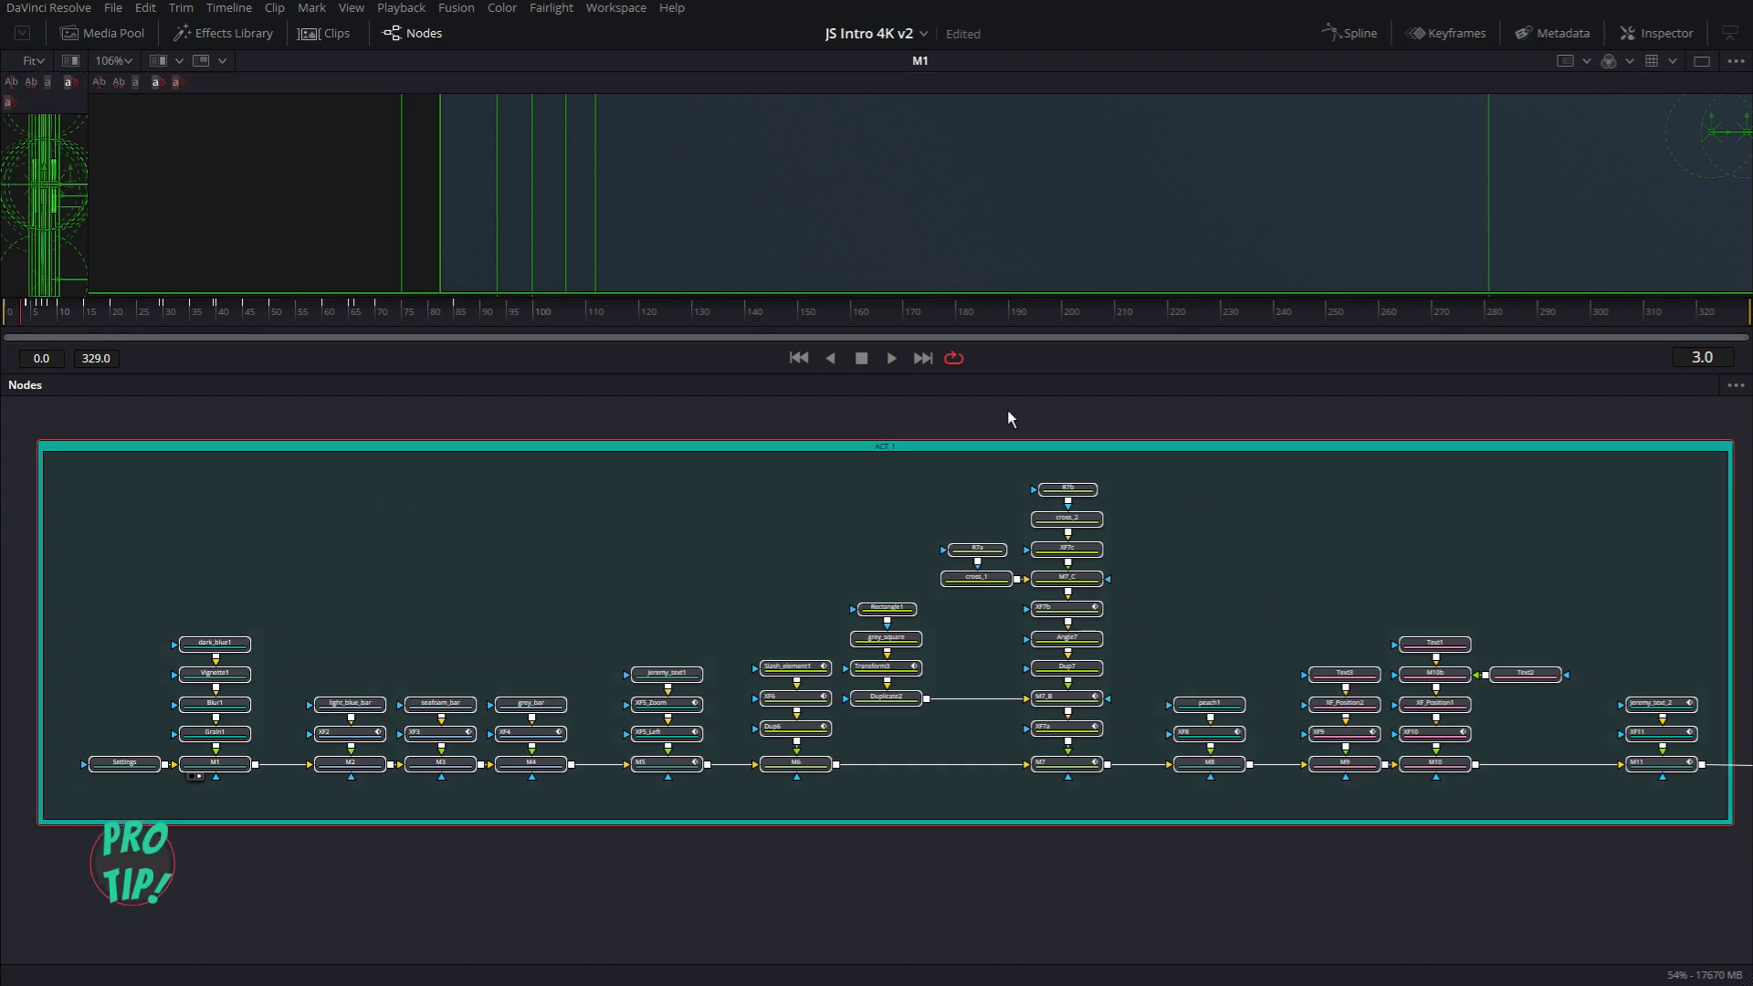
click(688, 861)
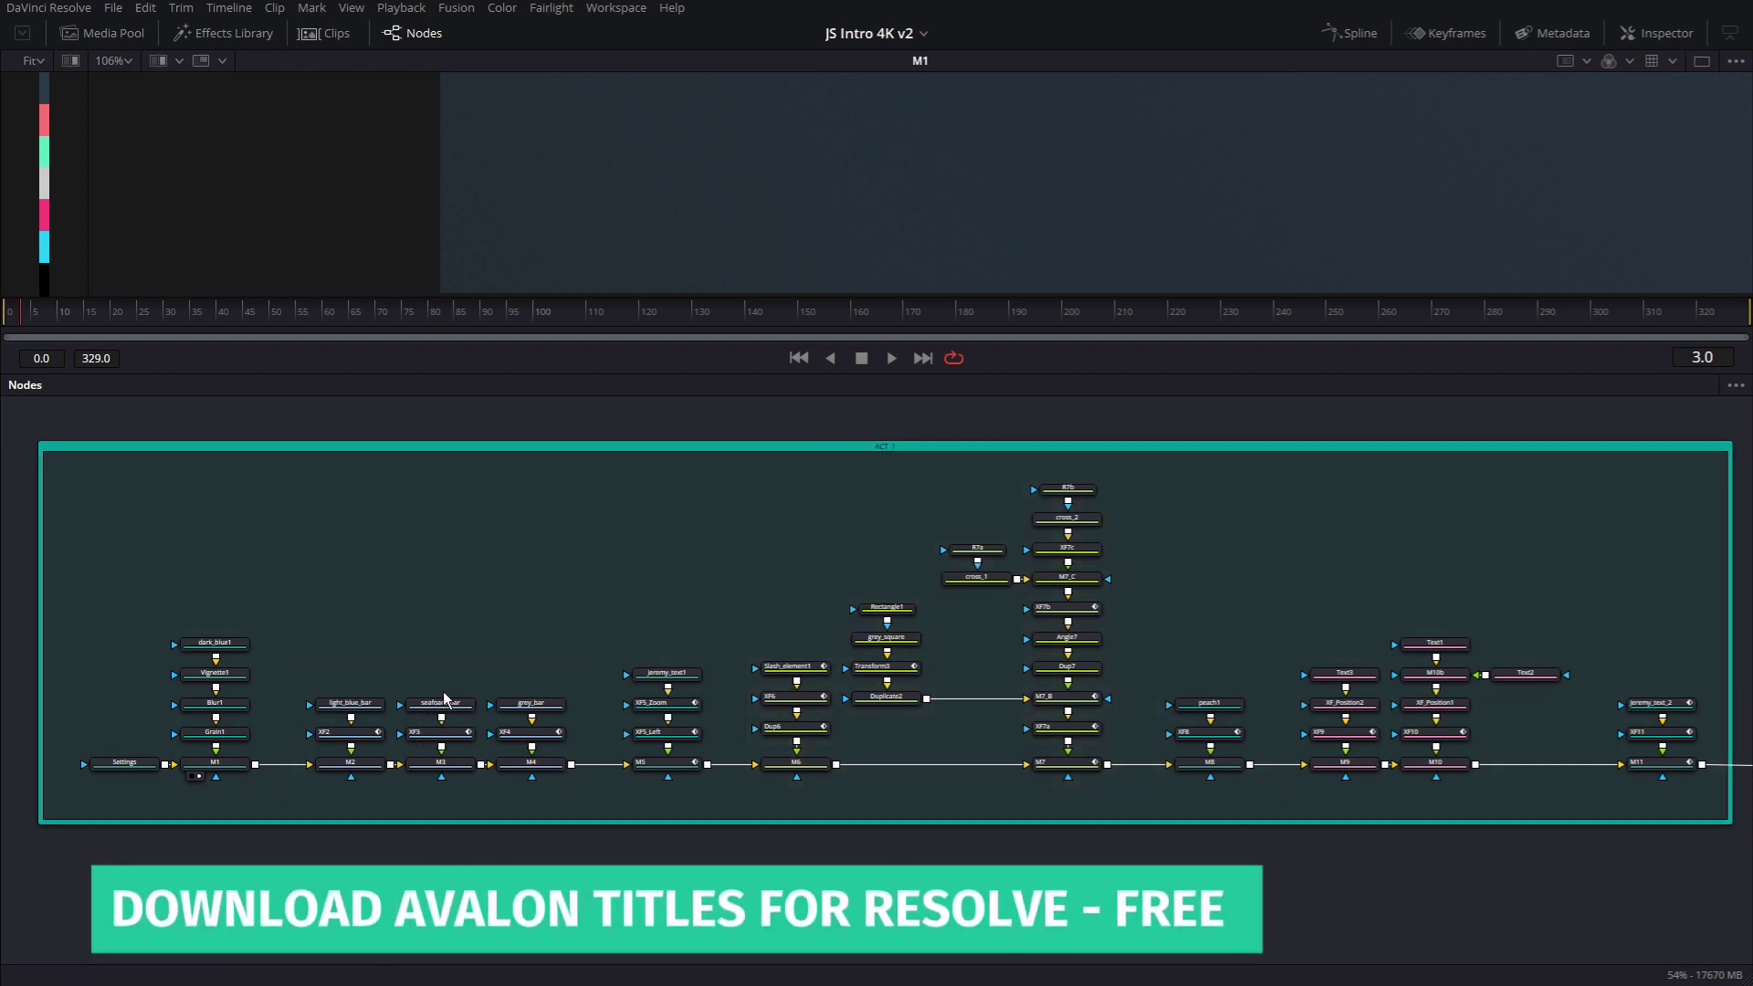
key(ctrl+z)
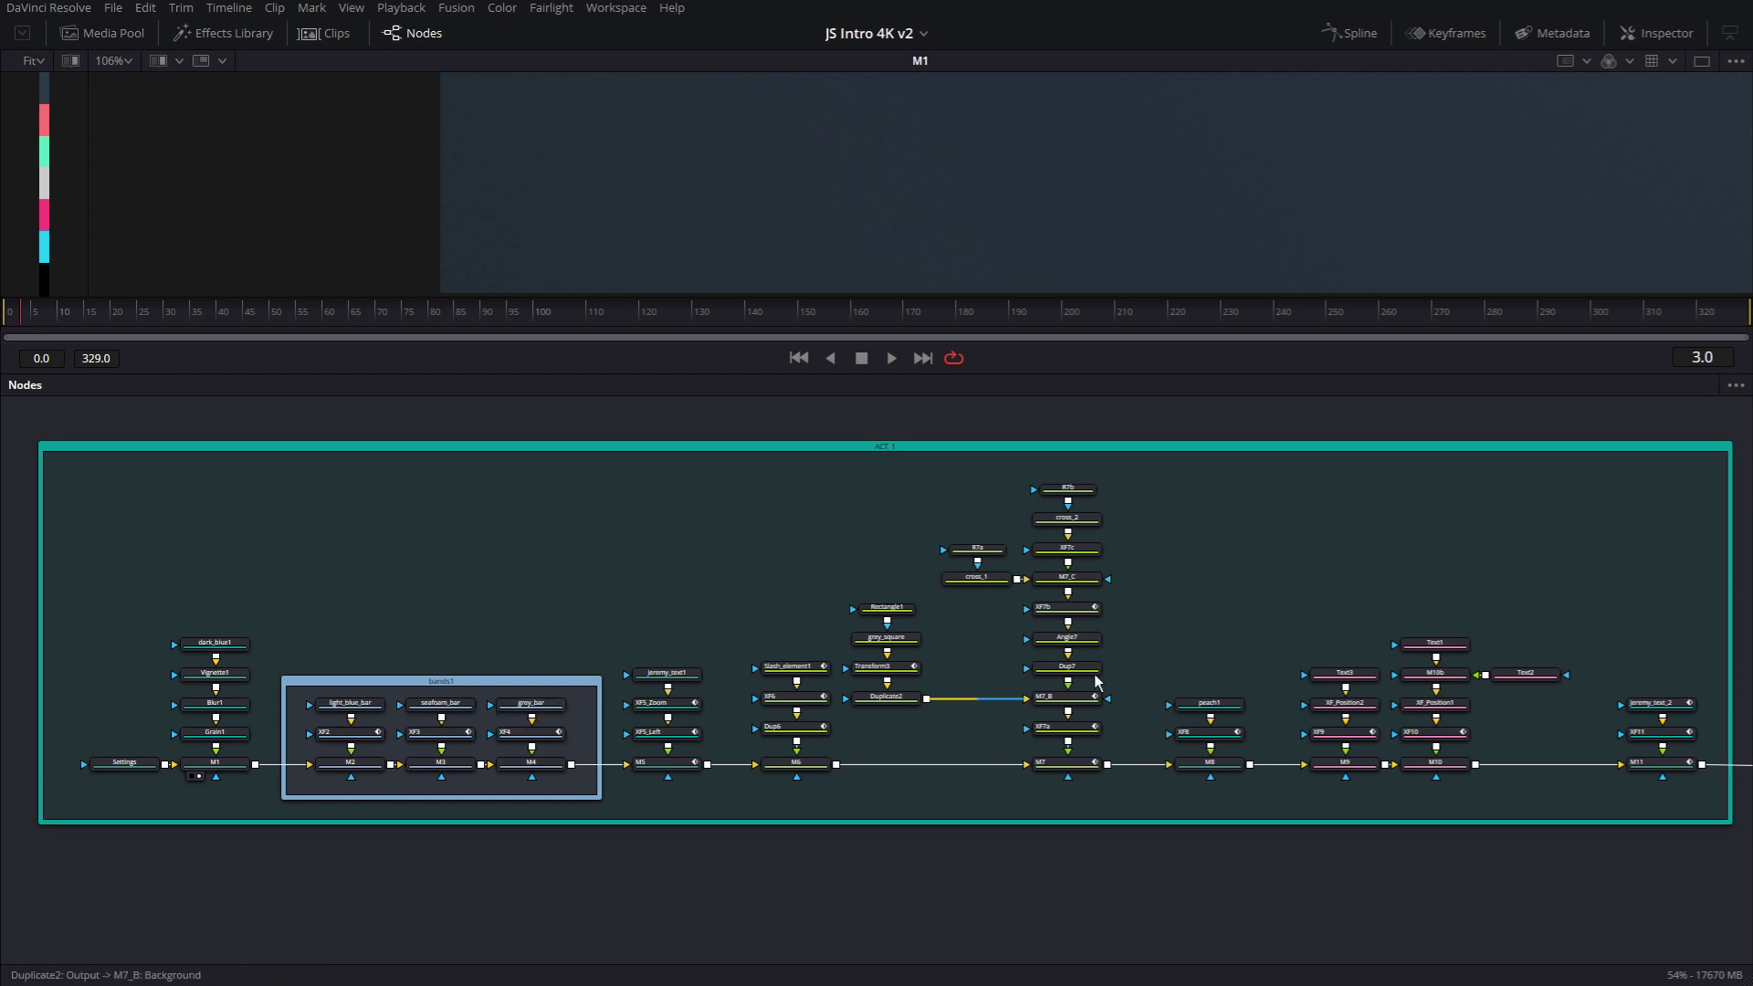
key(ctrl+z)
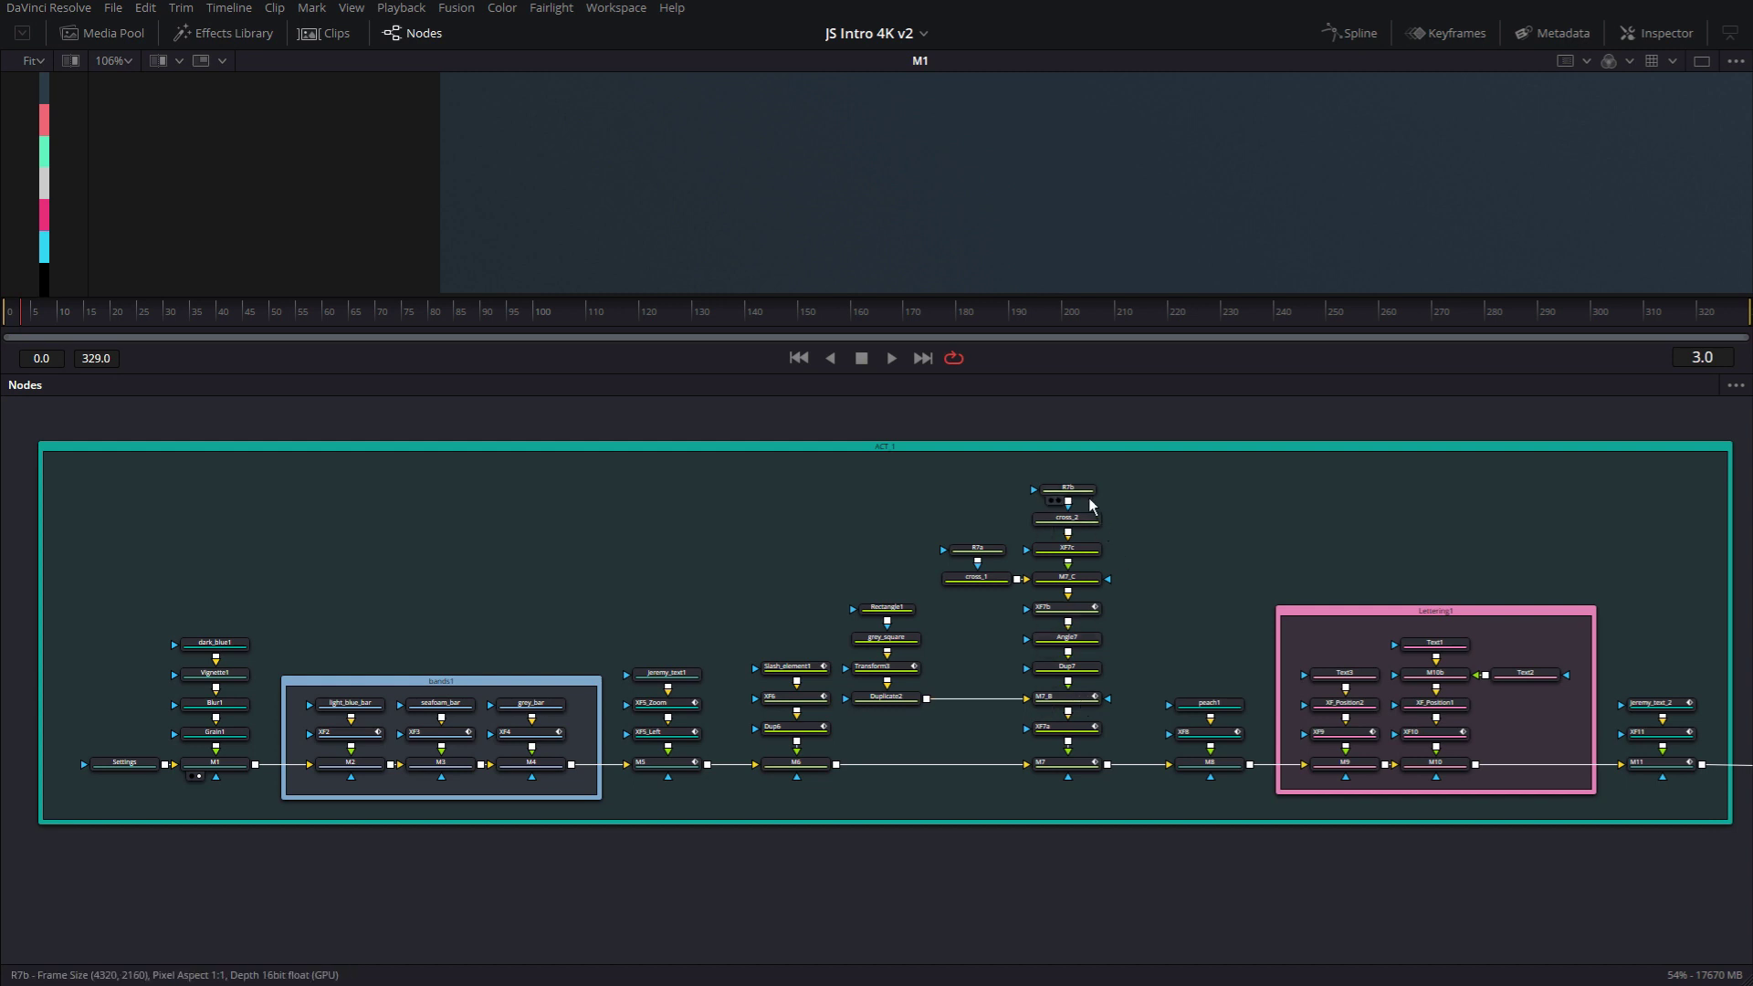
key(ctrl+z)
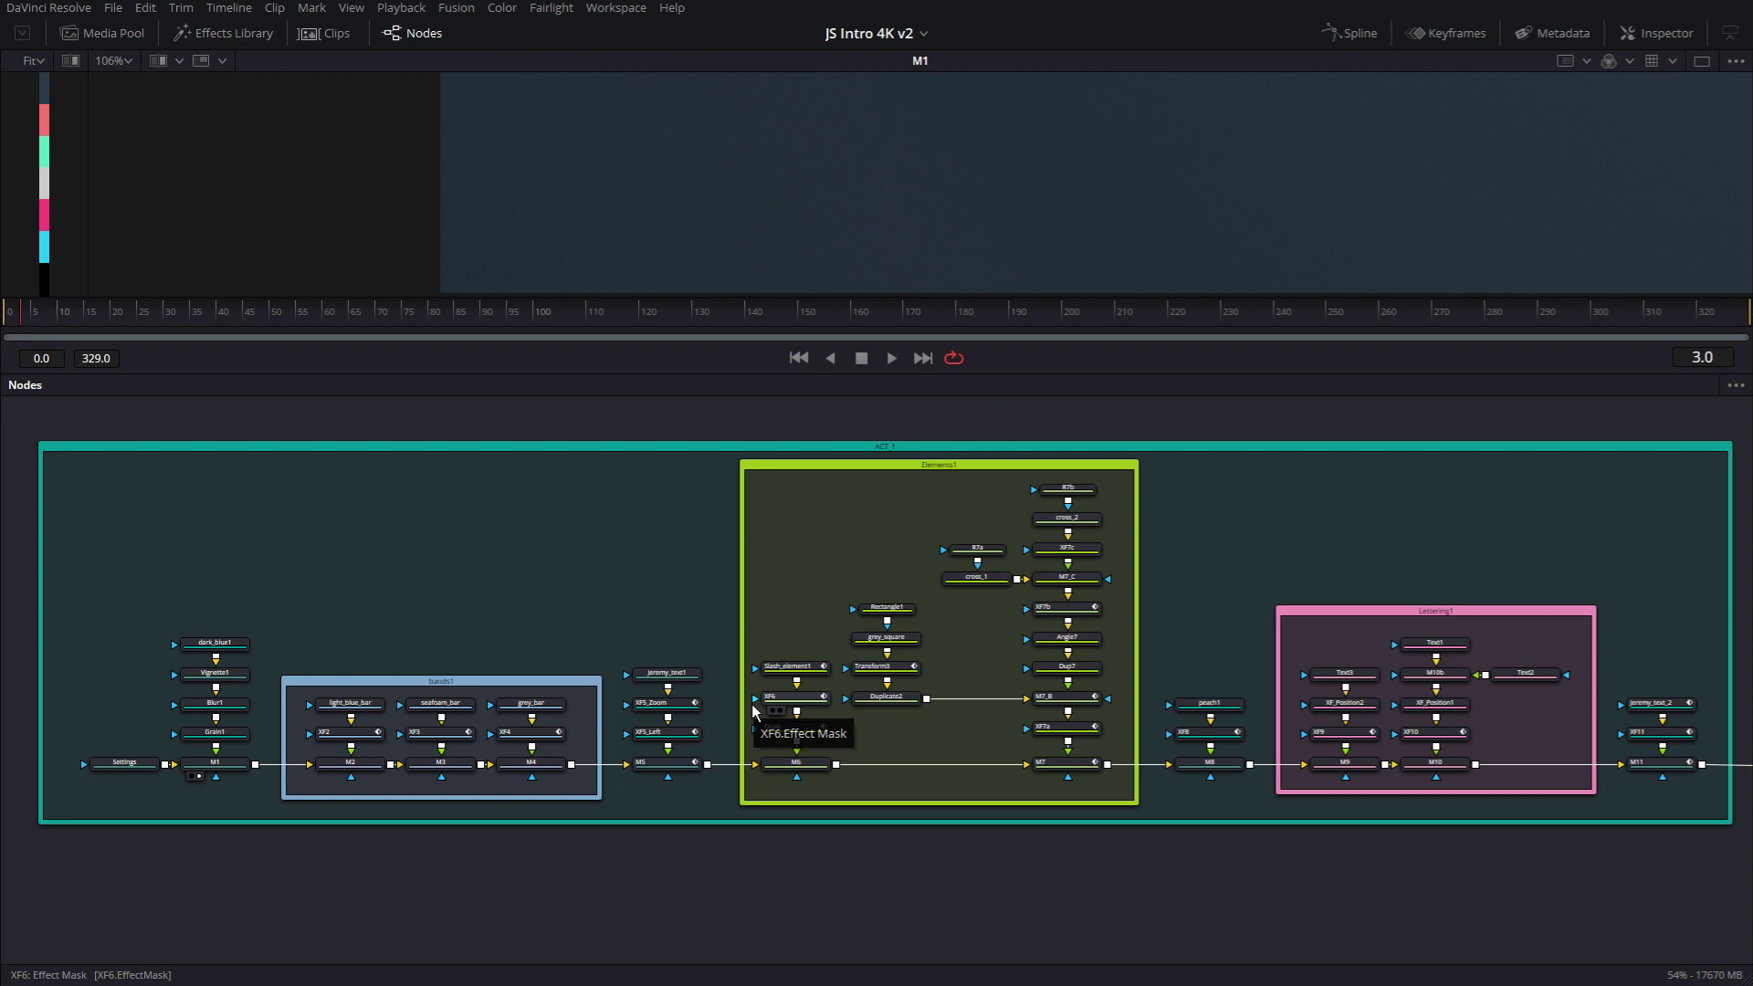
Step: View M4's cyan band output in an enlarged, fitted viewer
drag(599, 878, 829, 932)
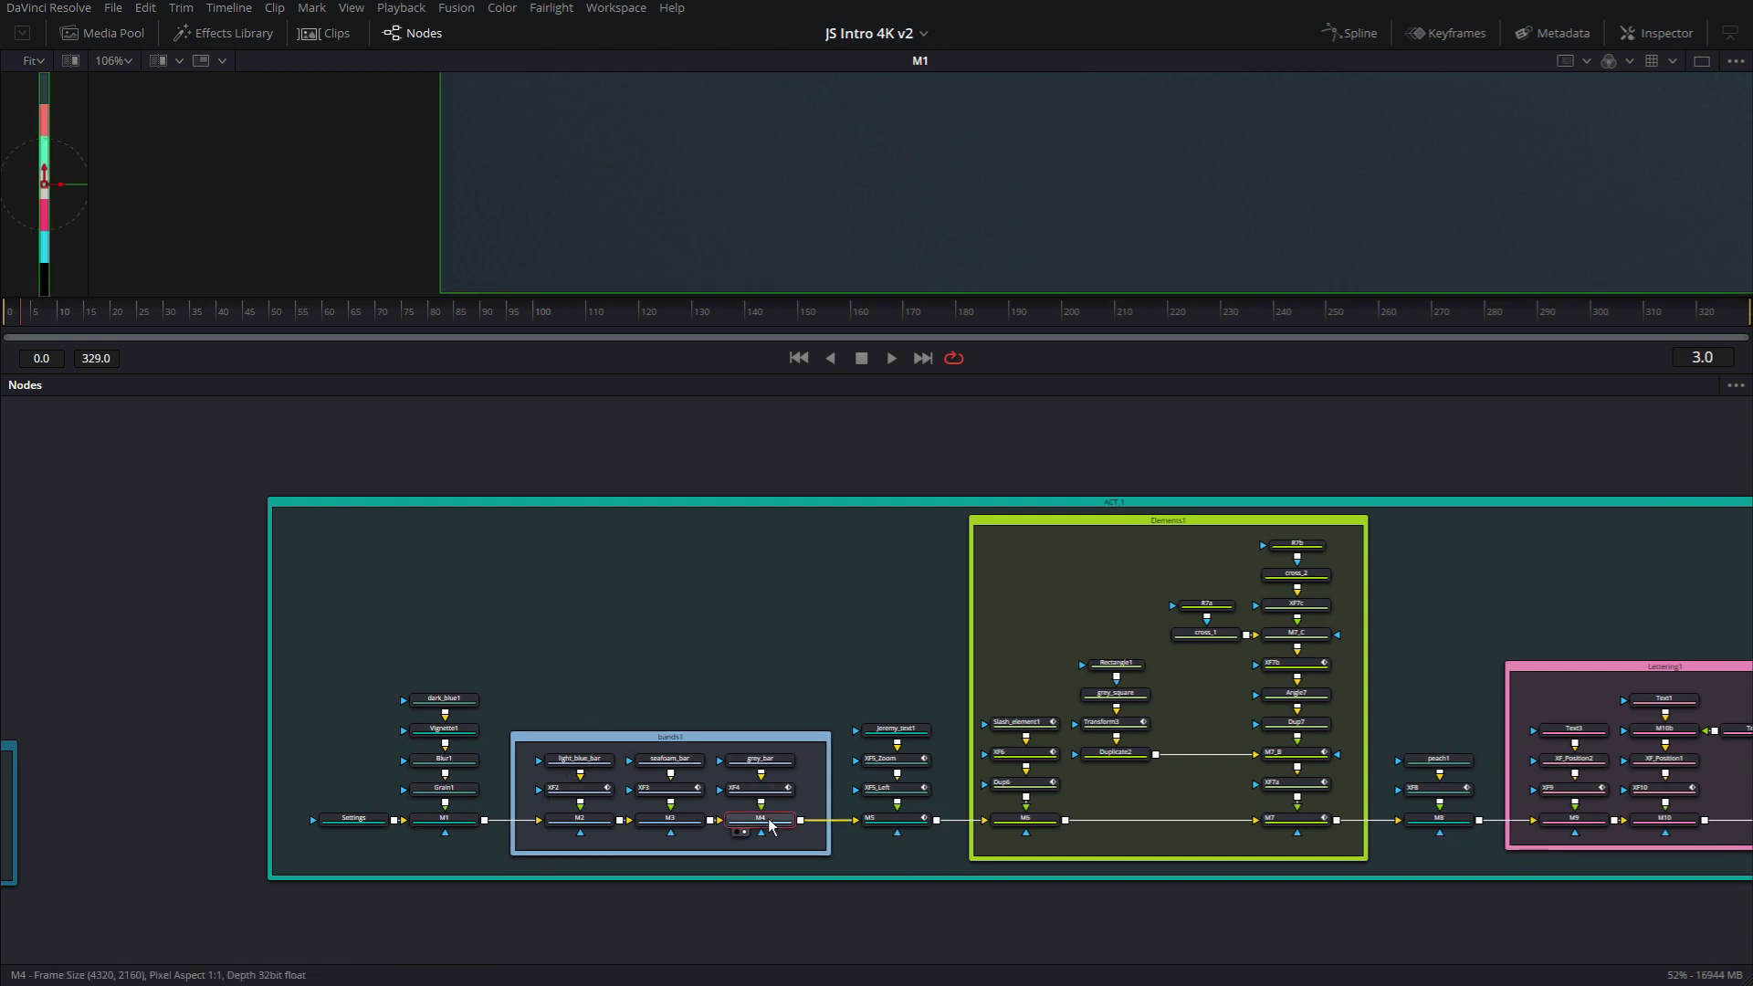
drag(771, 827, 1005, 228)
drag(1058, 374, 1039, 609)
key(ctrl+f)
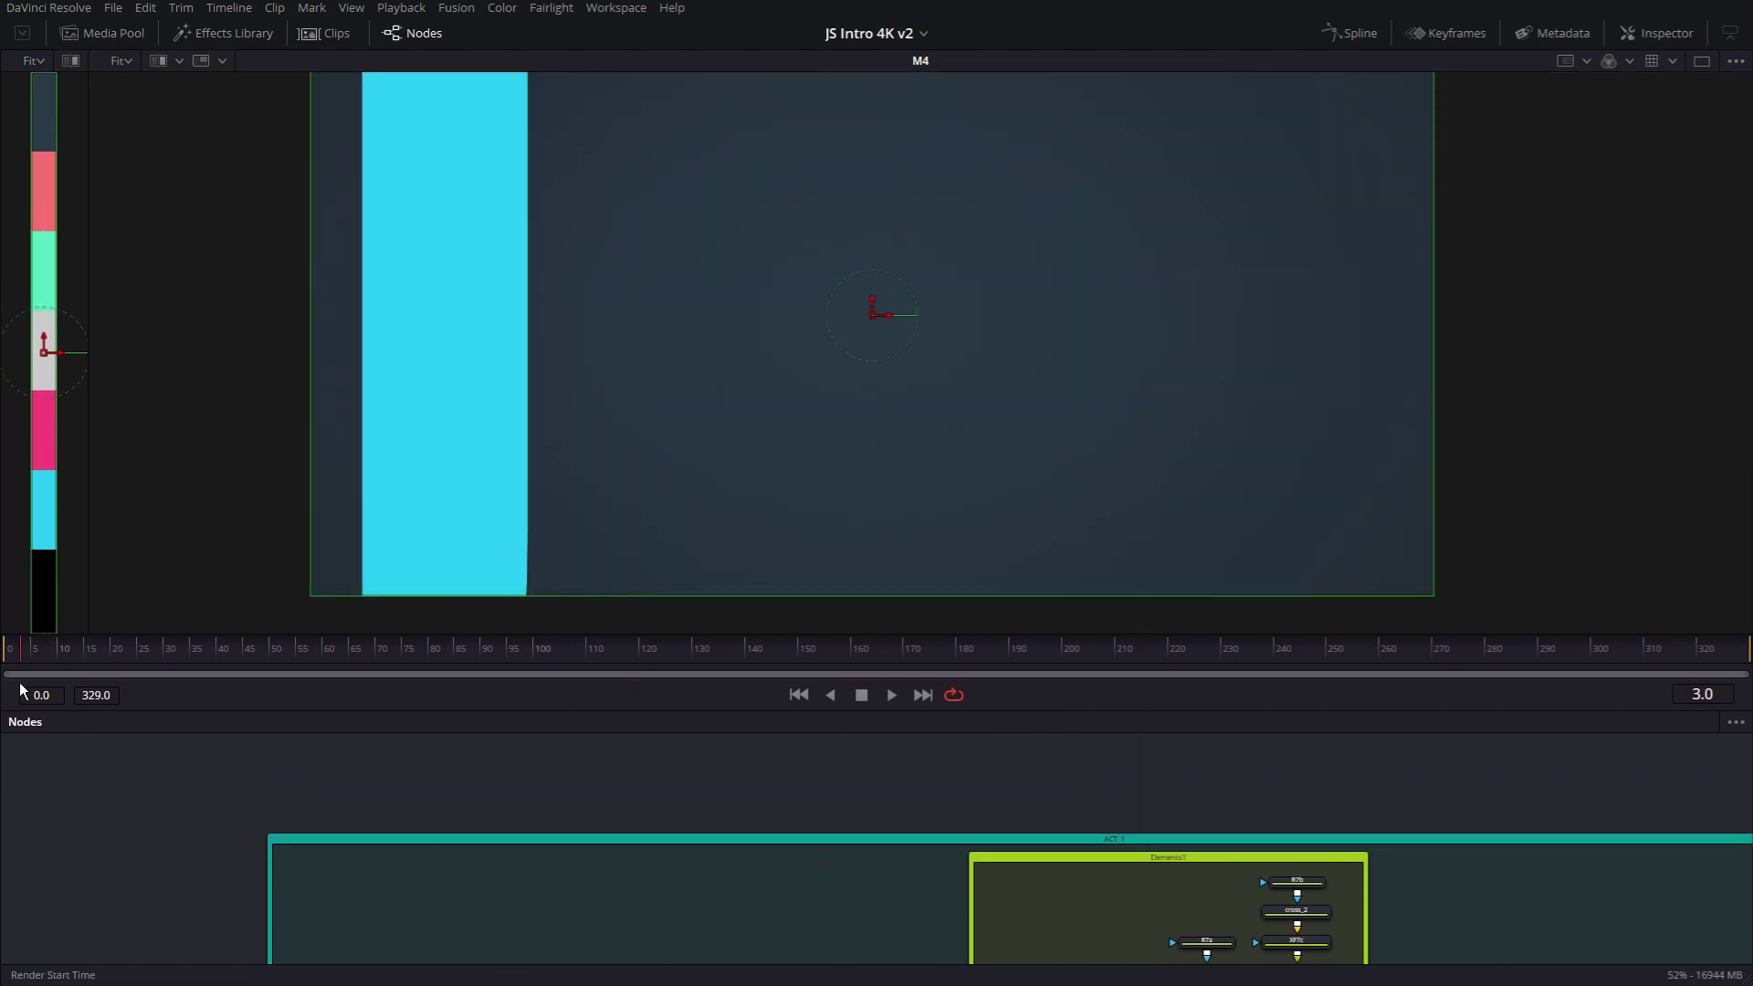
Step: Set the render range to frames 0–60 and zoom the time ruler to that span
drag(8, 673, 56, 663)
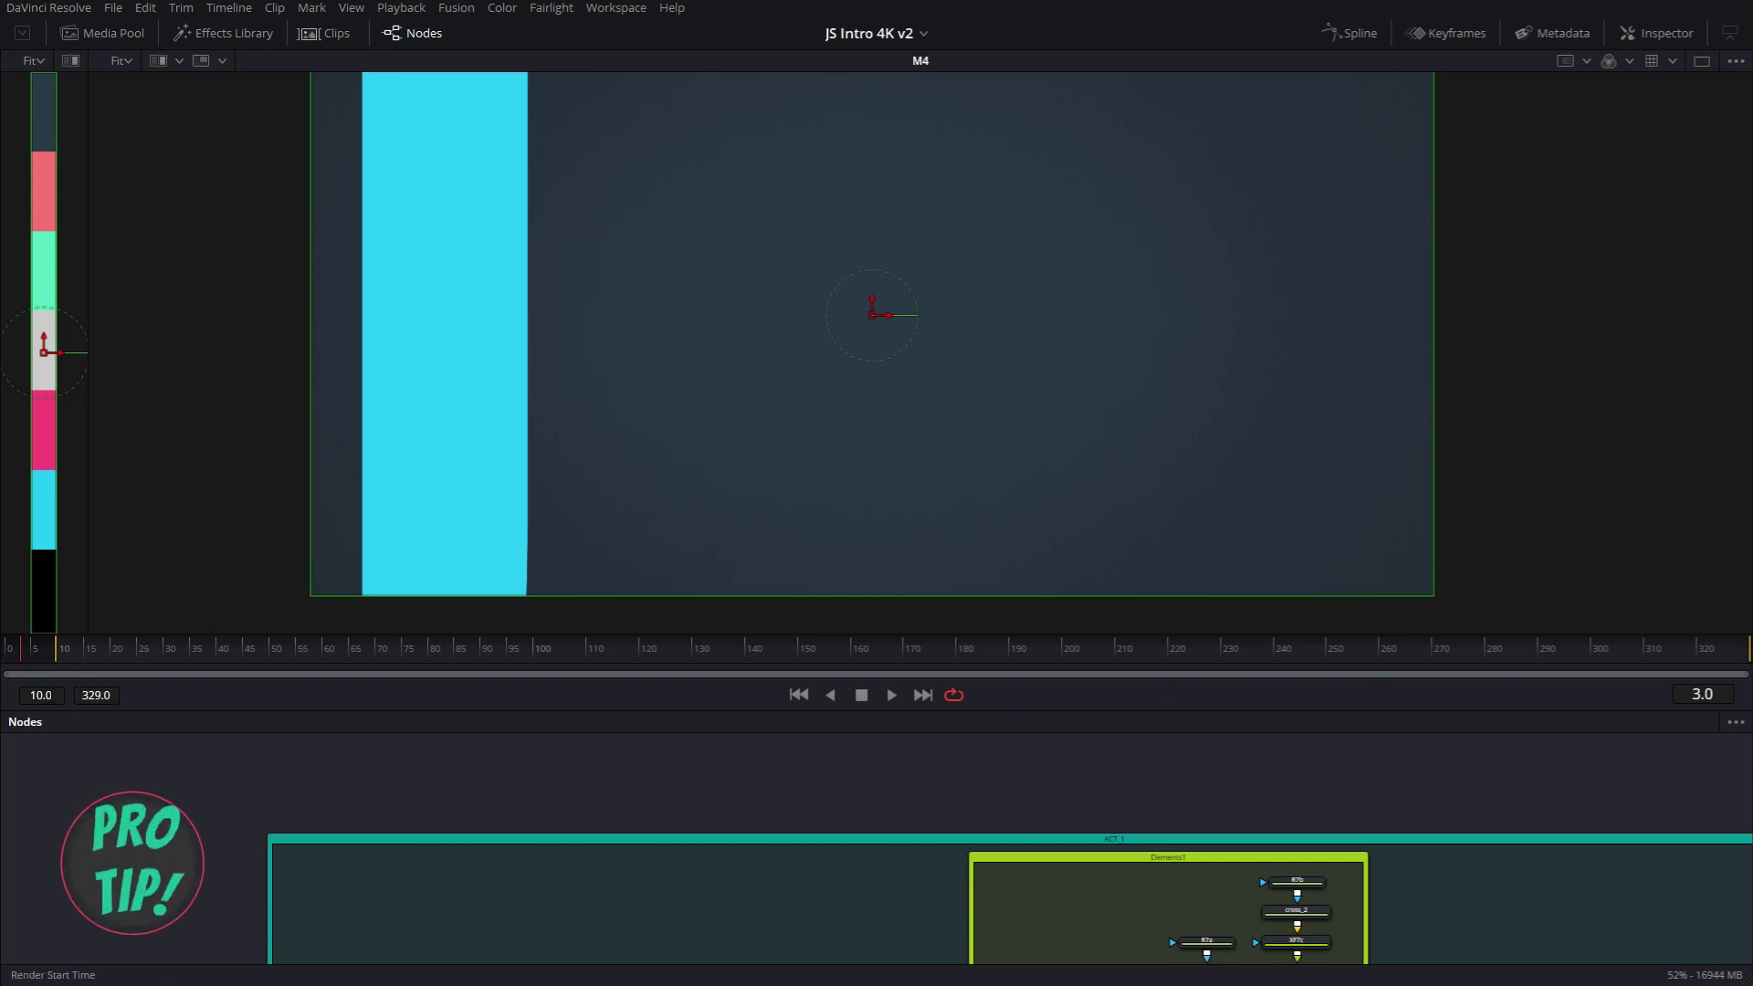
click(41, 695)
text(0)
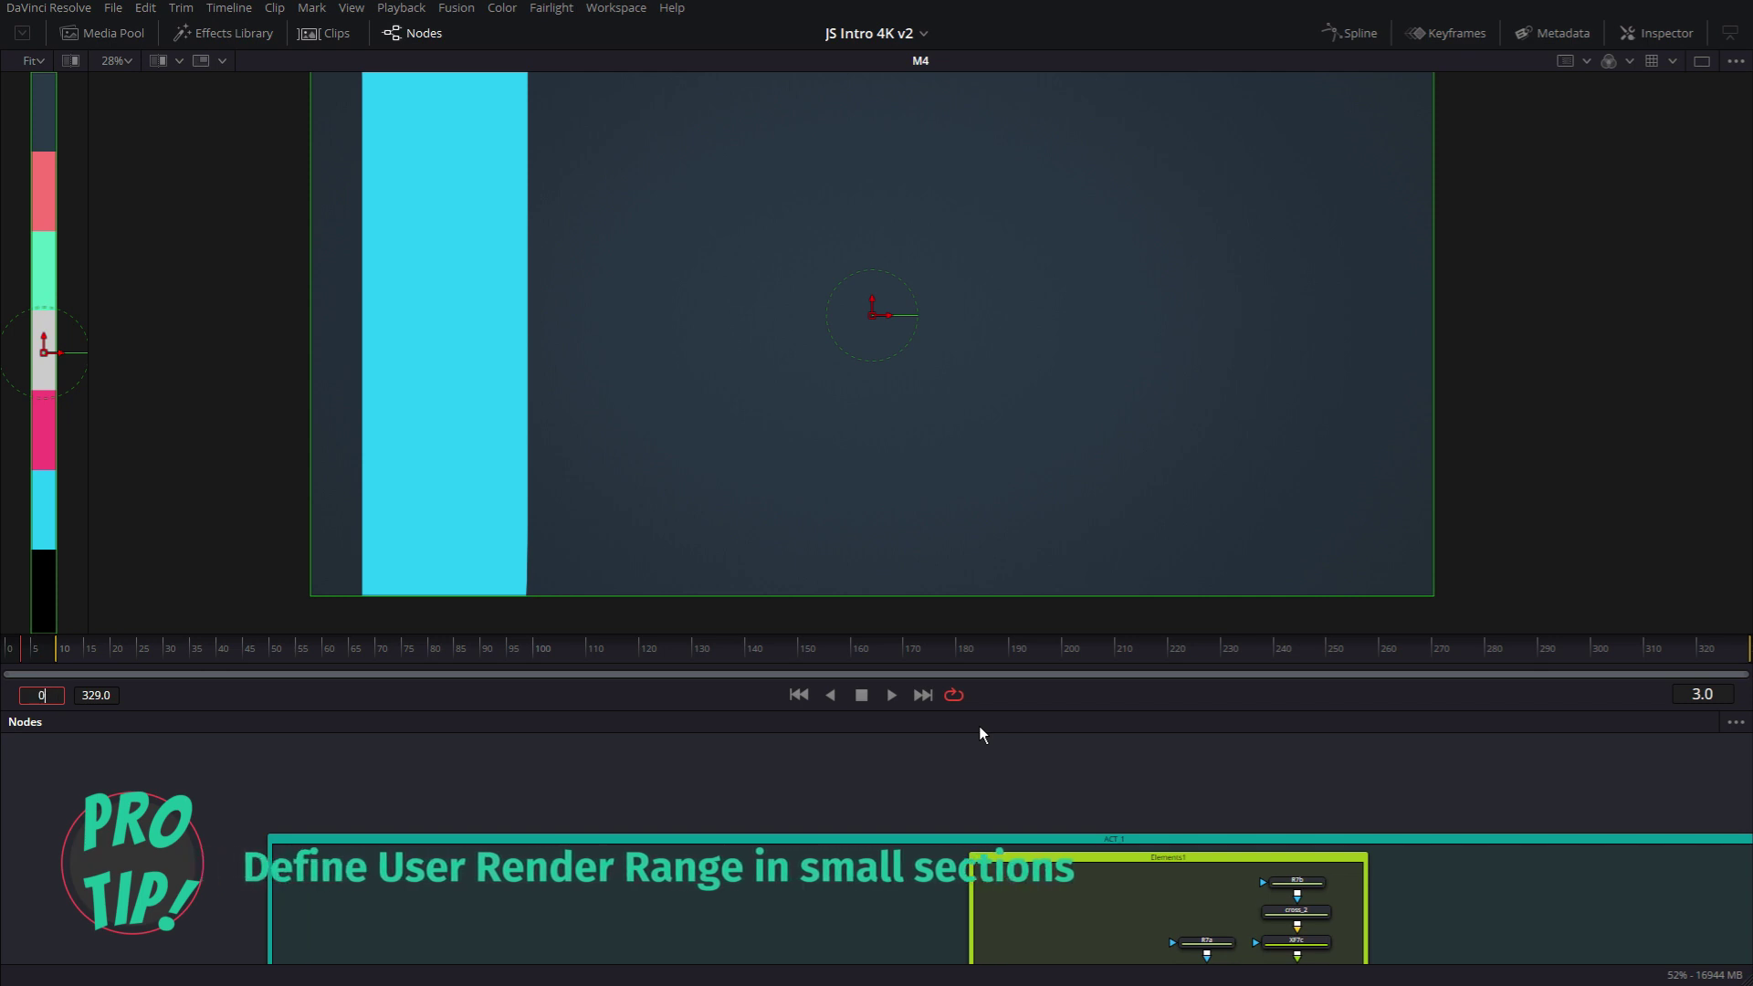
click(95, 696)
text(60)
key(Return)
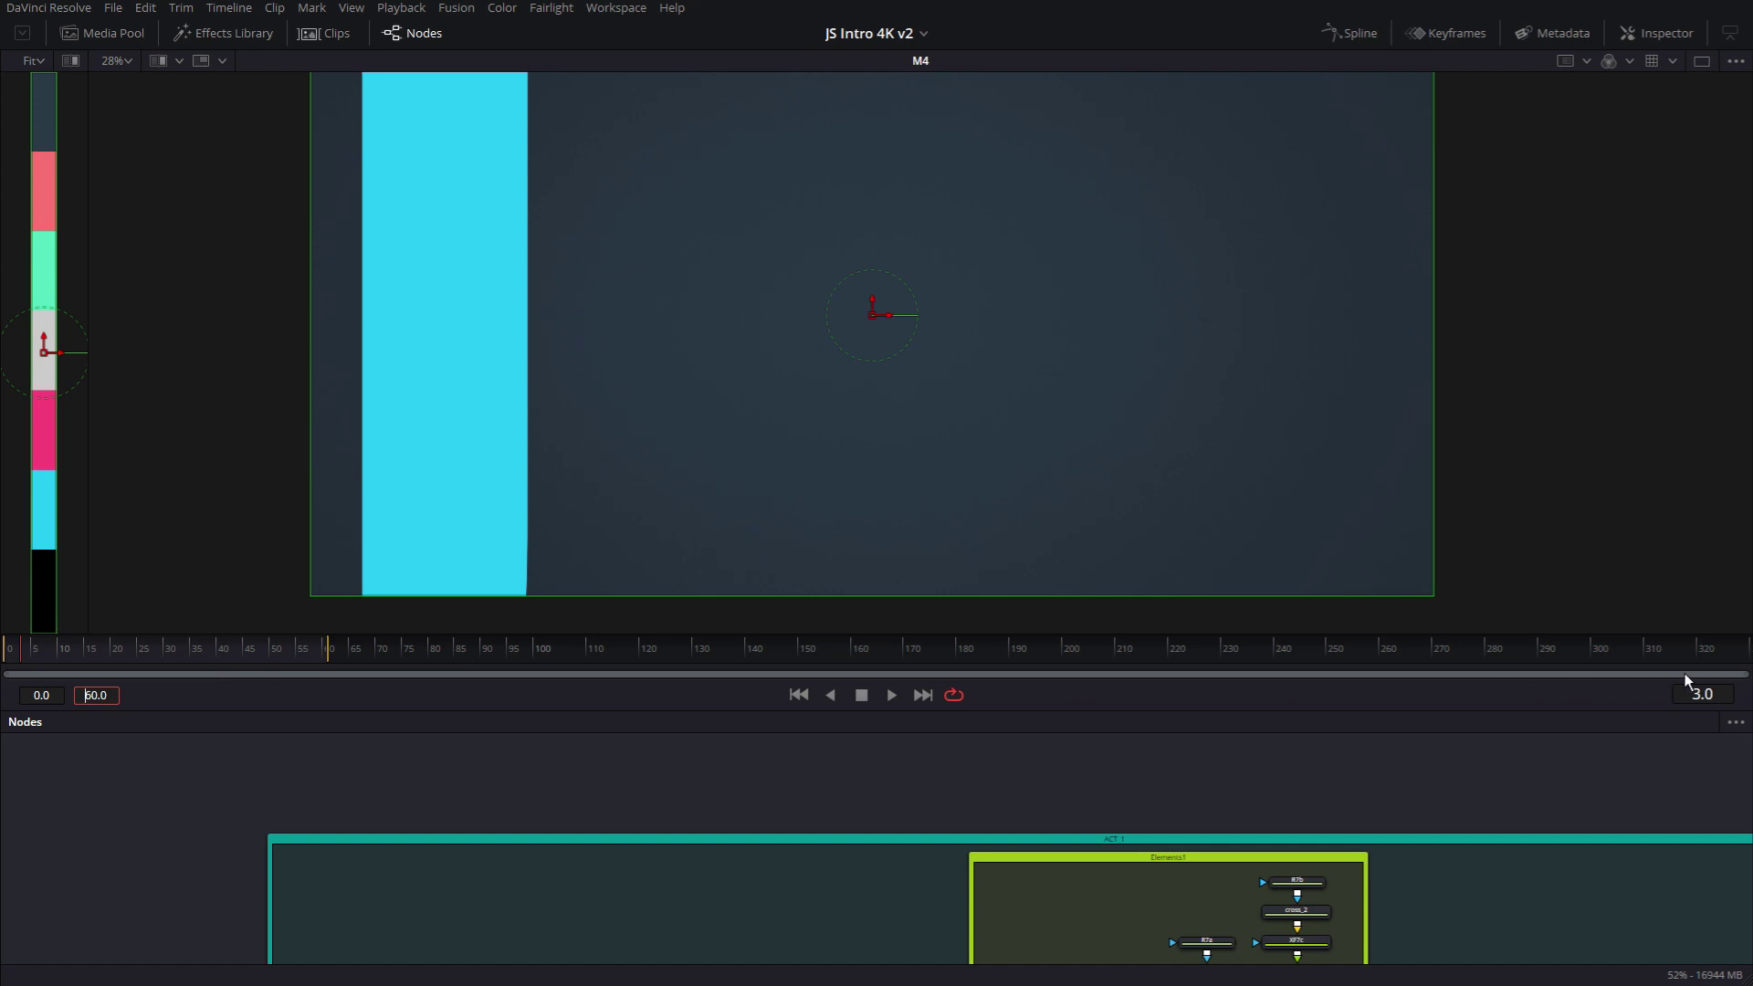
drag(1744, 680, 483, 674)
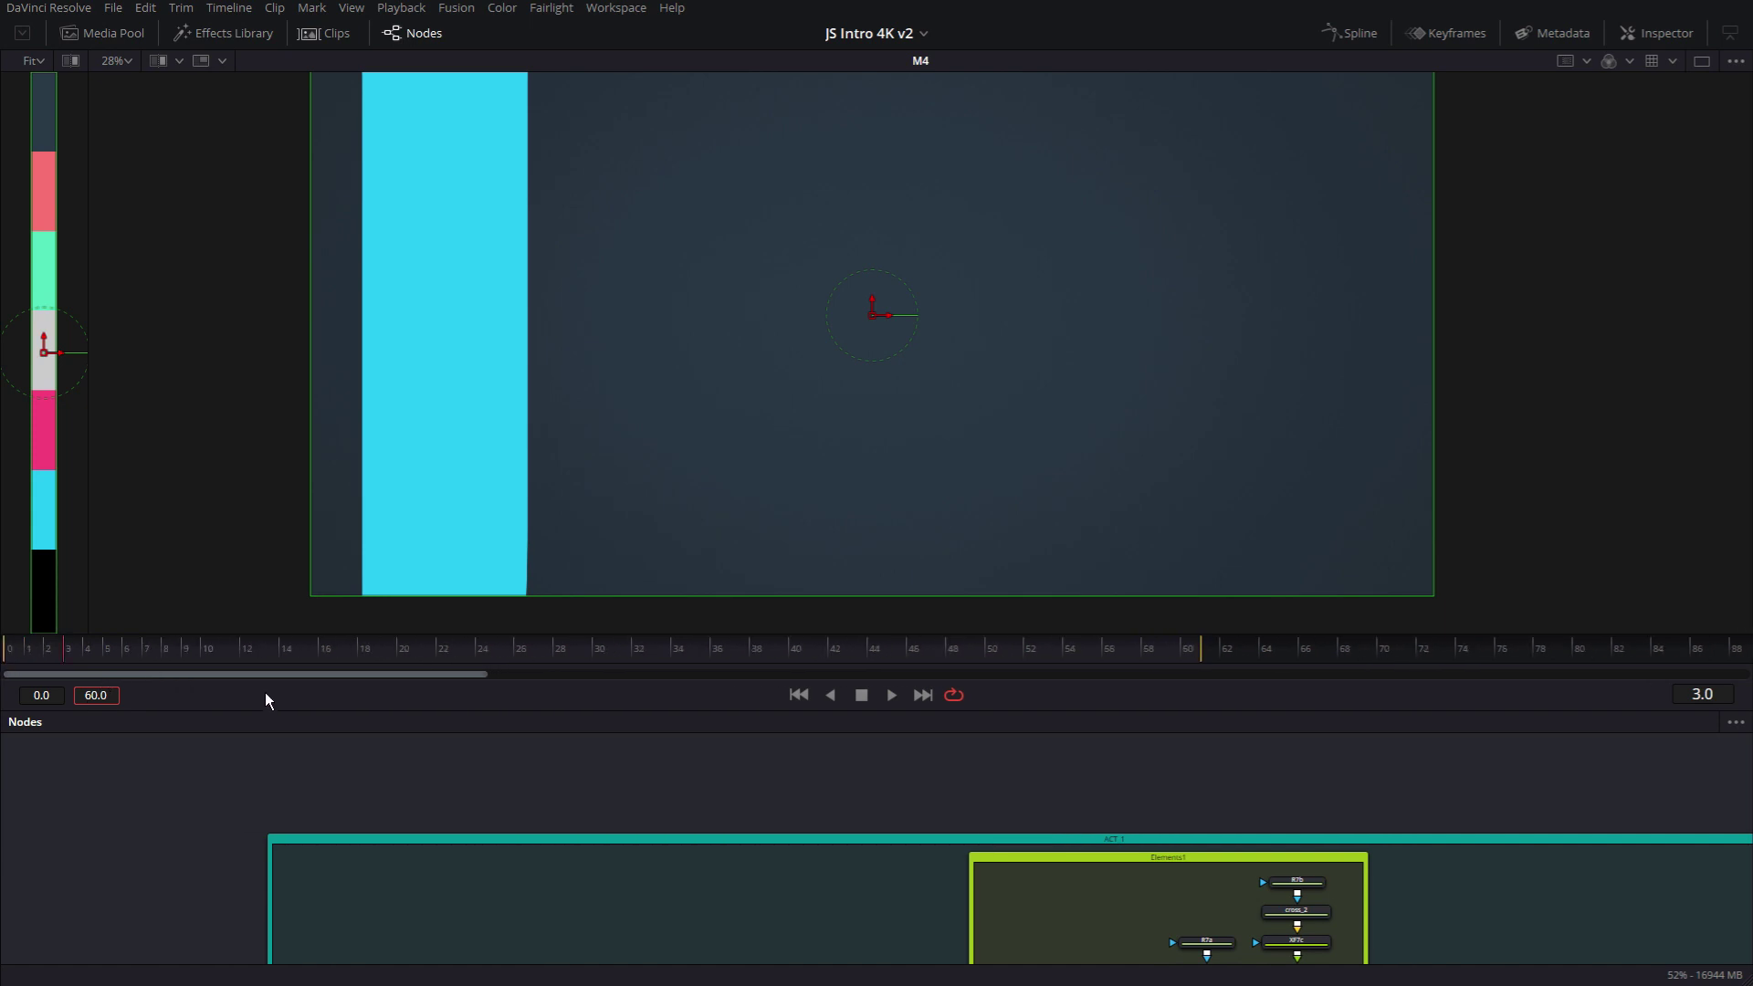
click(798, 829)
scroll(799, 829, down, 5)
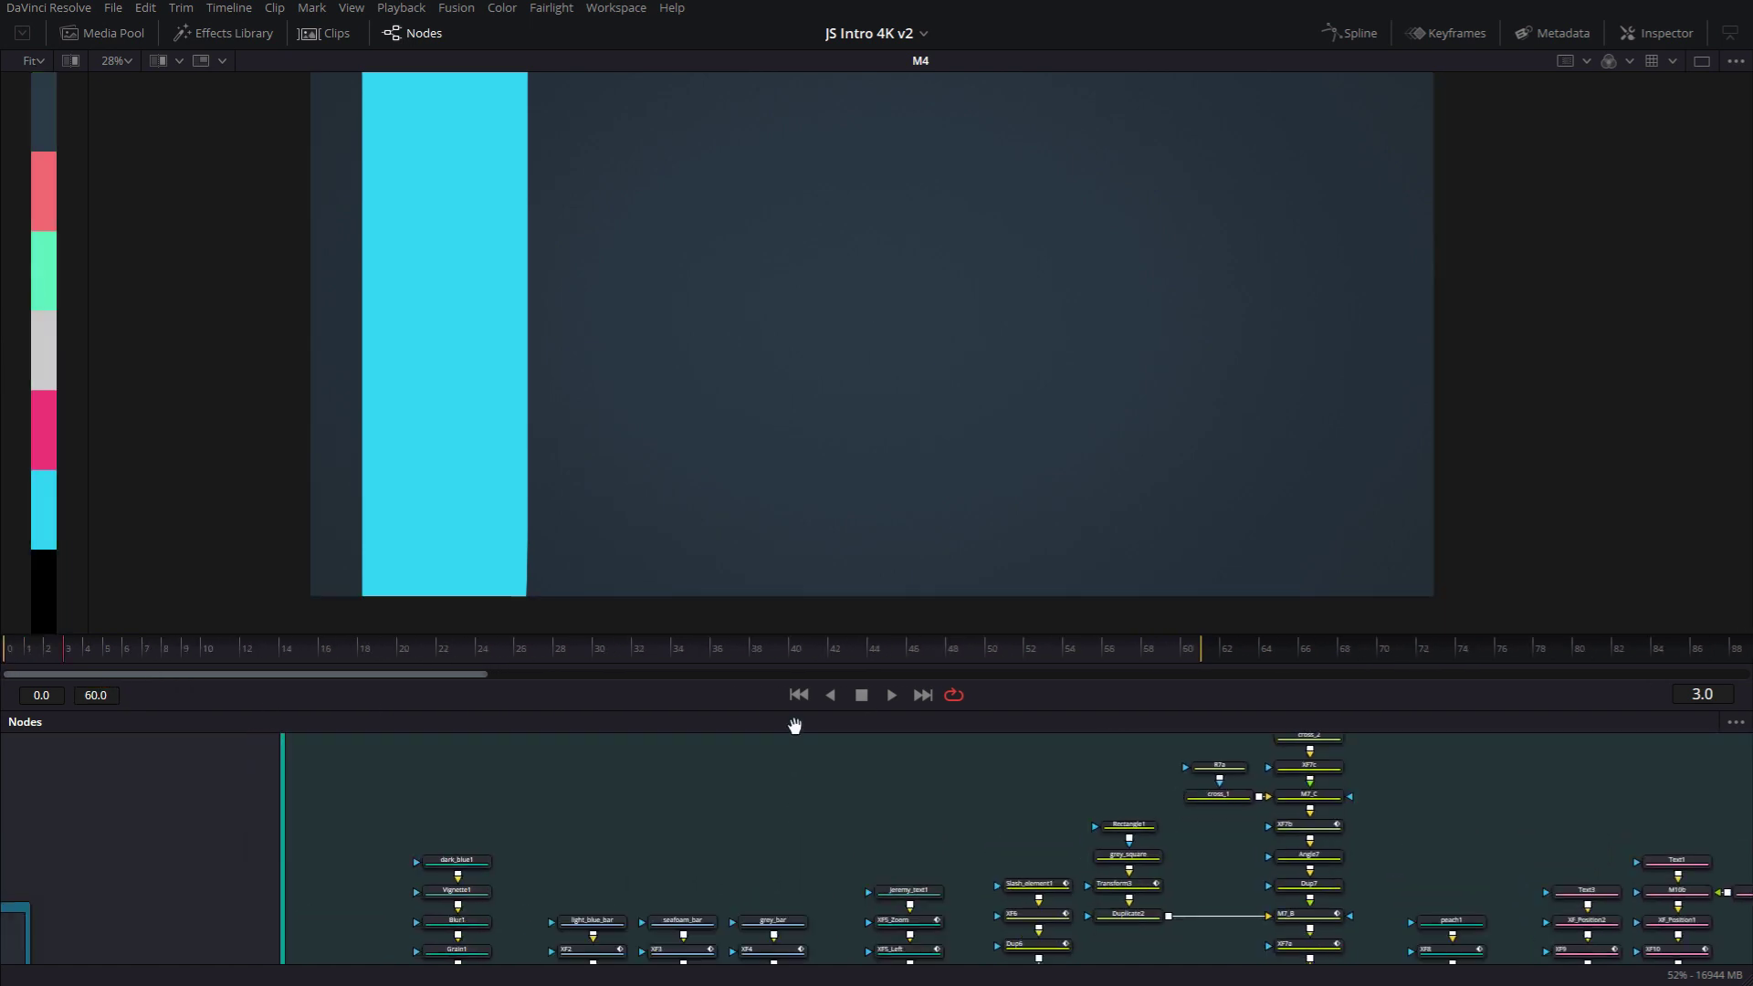
Step: Inspect light_blue_bar's J-shaped mask in the viewer, then deselect it
click(583, 805)
scroll(895, 363, down, 3)
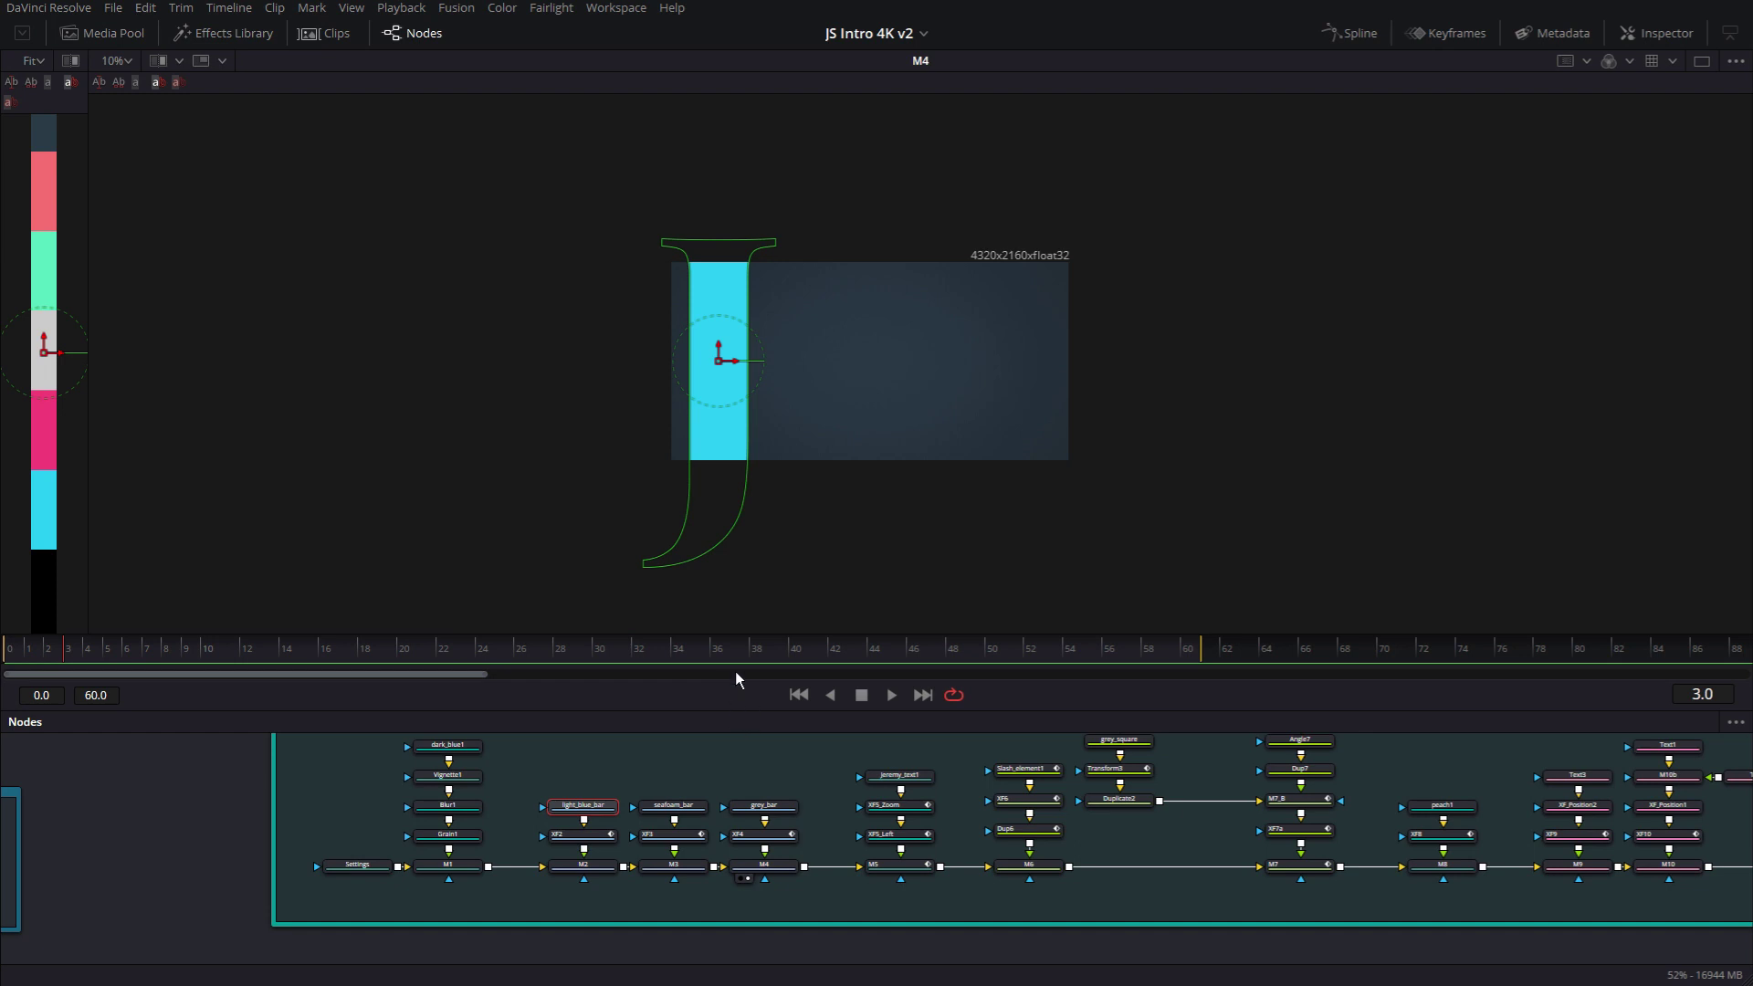
click(251, 776)
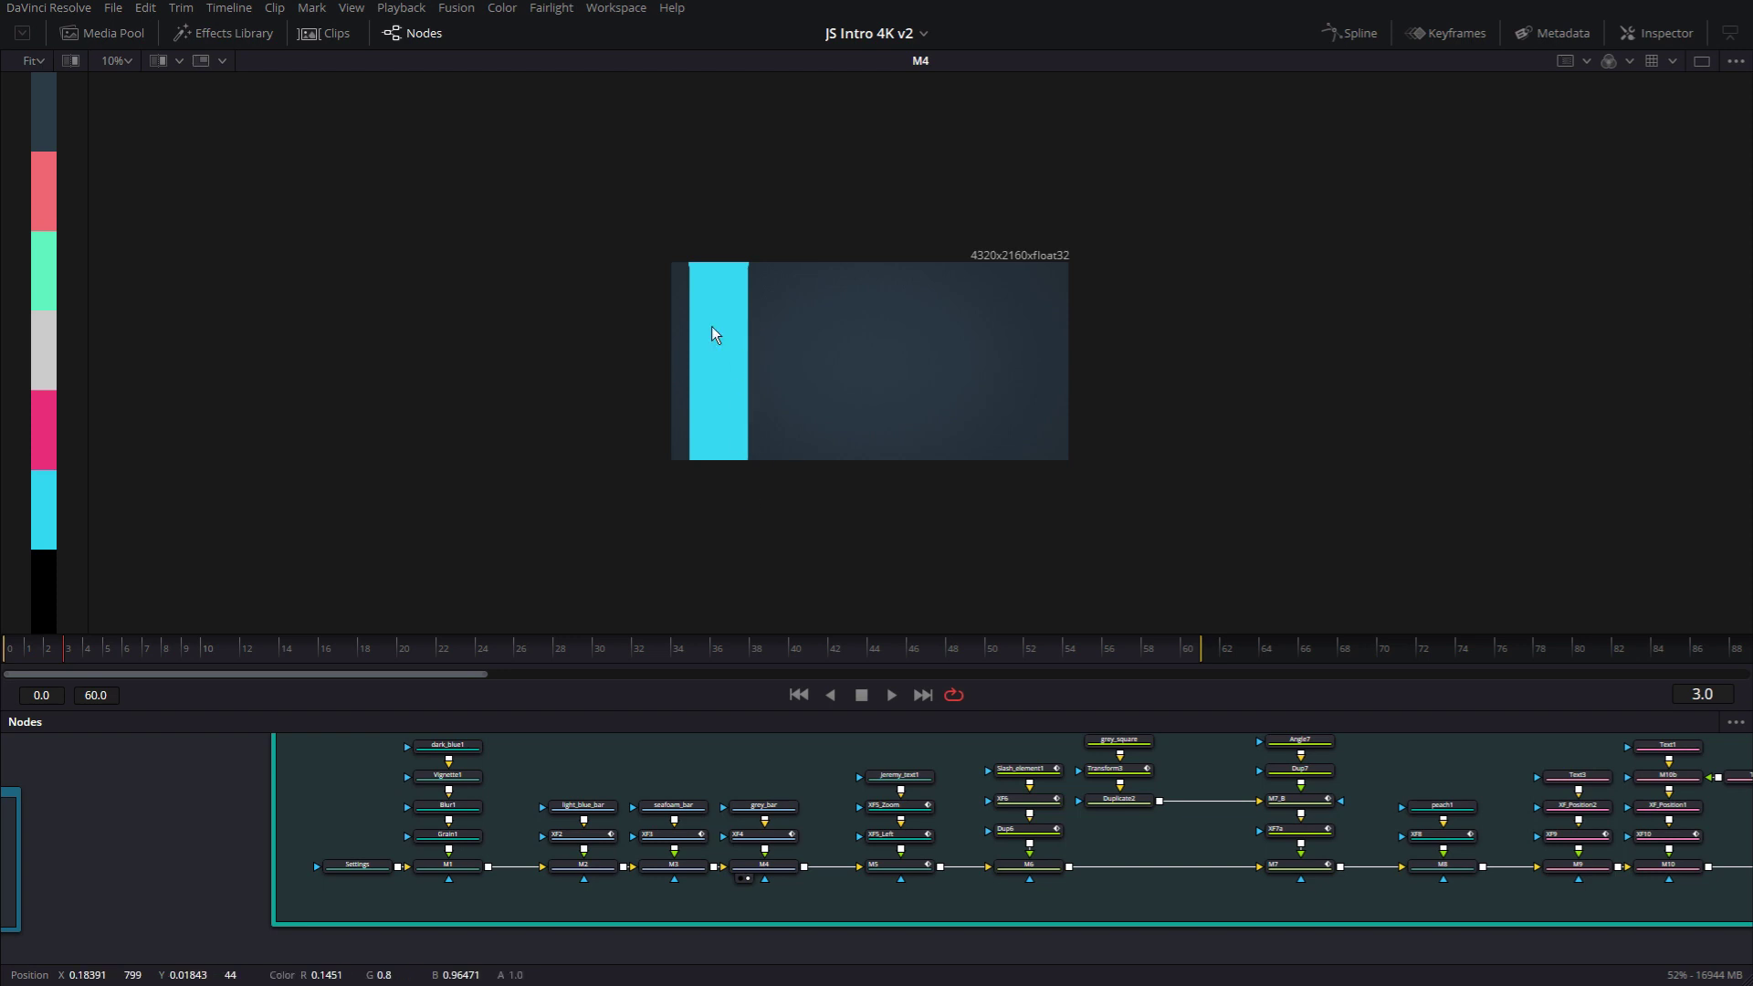
Step: Fit the viewer, wrap the band nodes in the bands1 underlay and play the composition
scroll(694, 299, up, 6)
scroll(758, 285, up, 3)
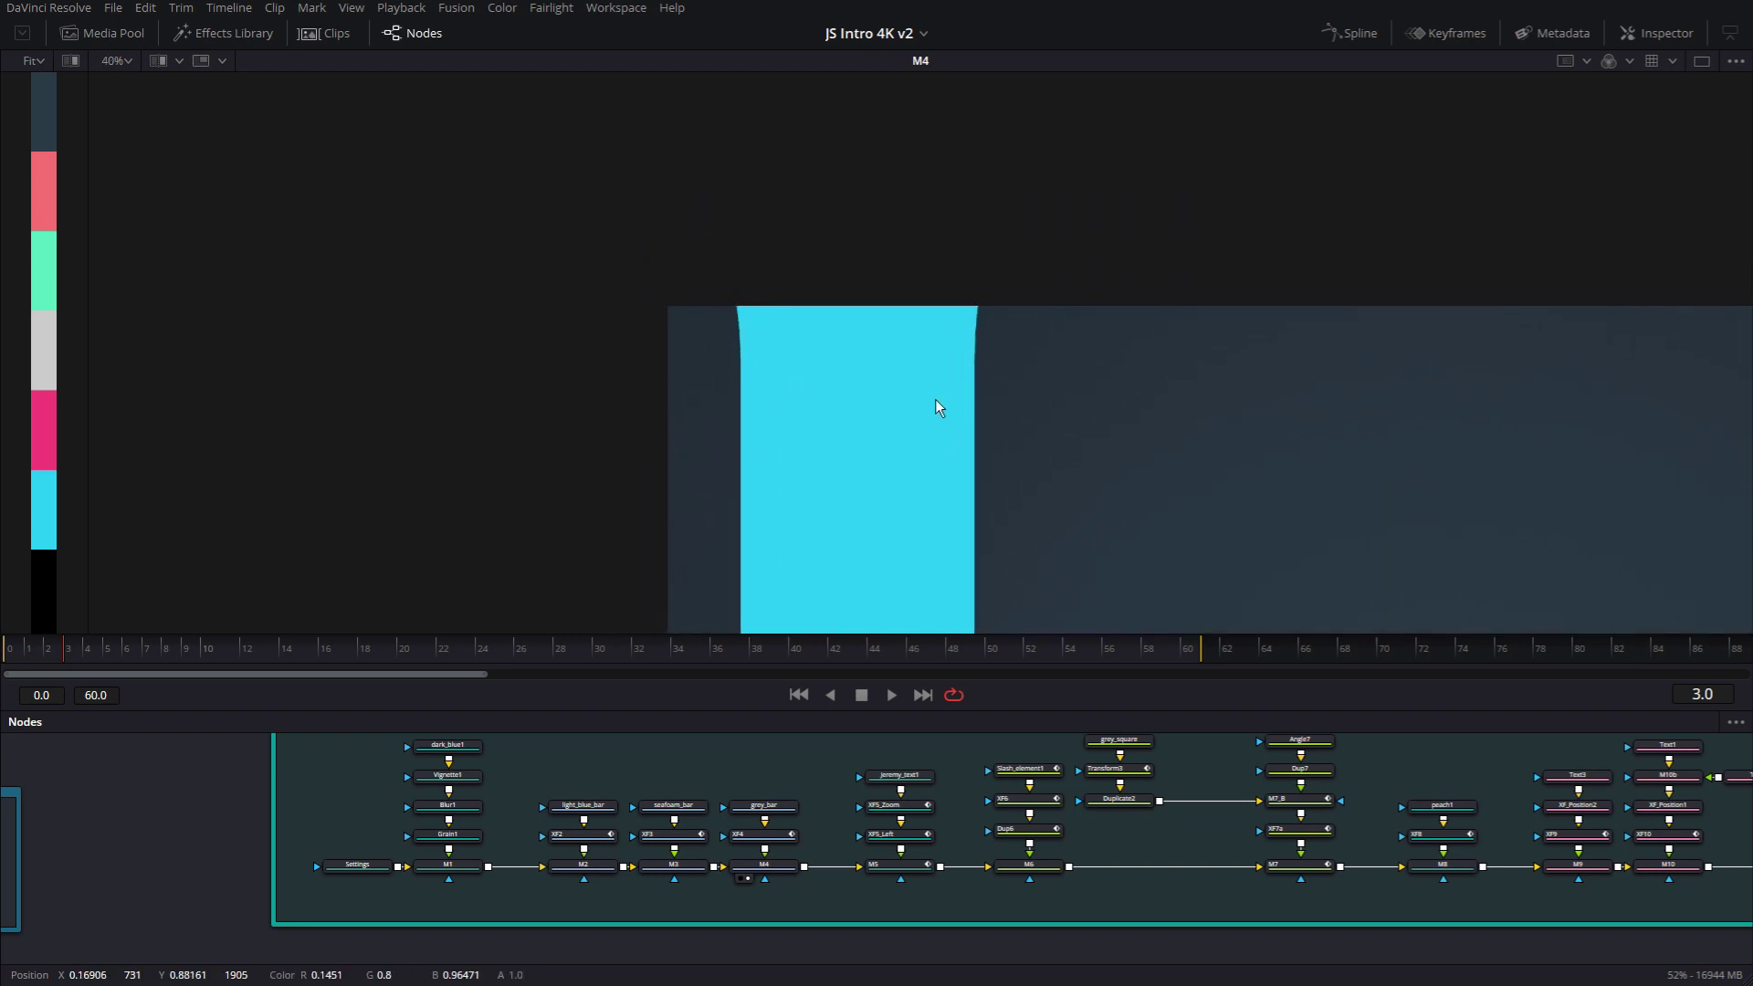
scroll(935, 398, down, 5)
scroll(834, 331, up, 2)
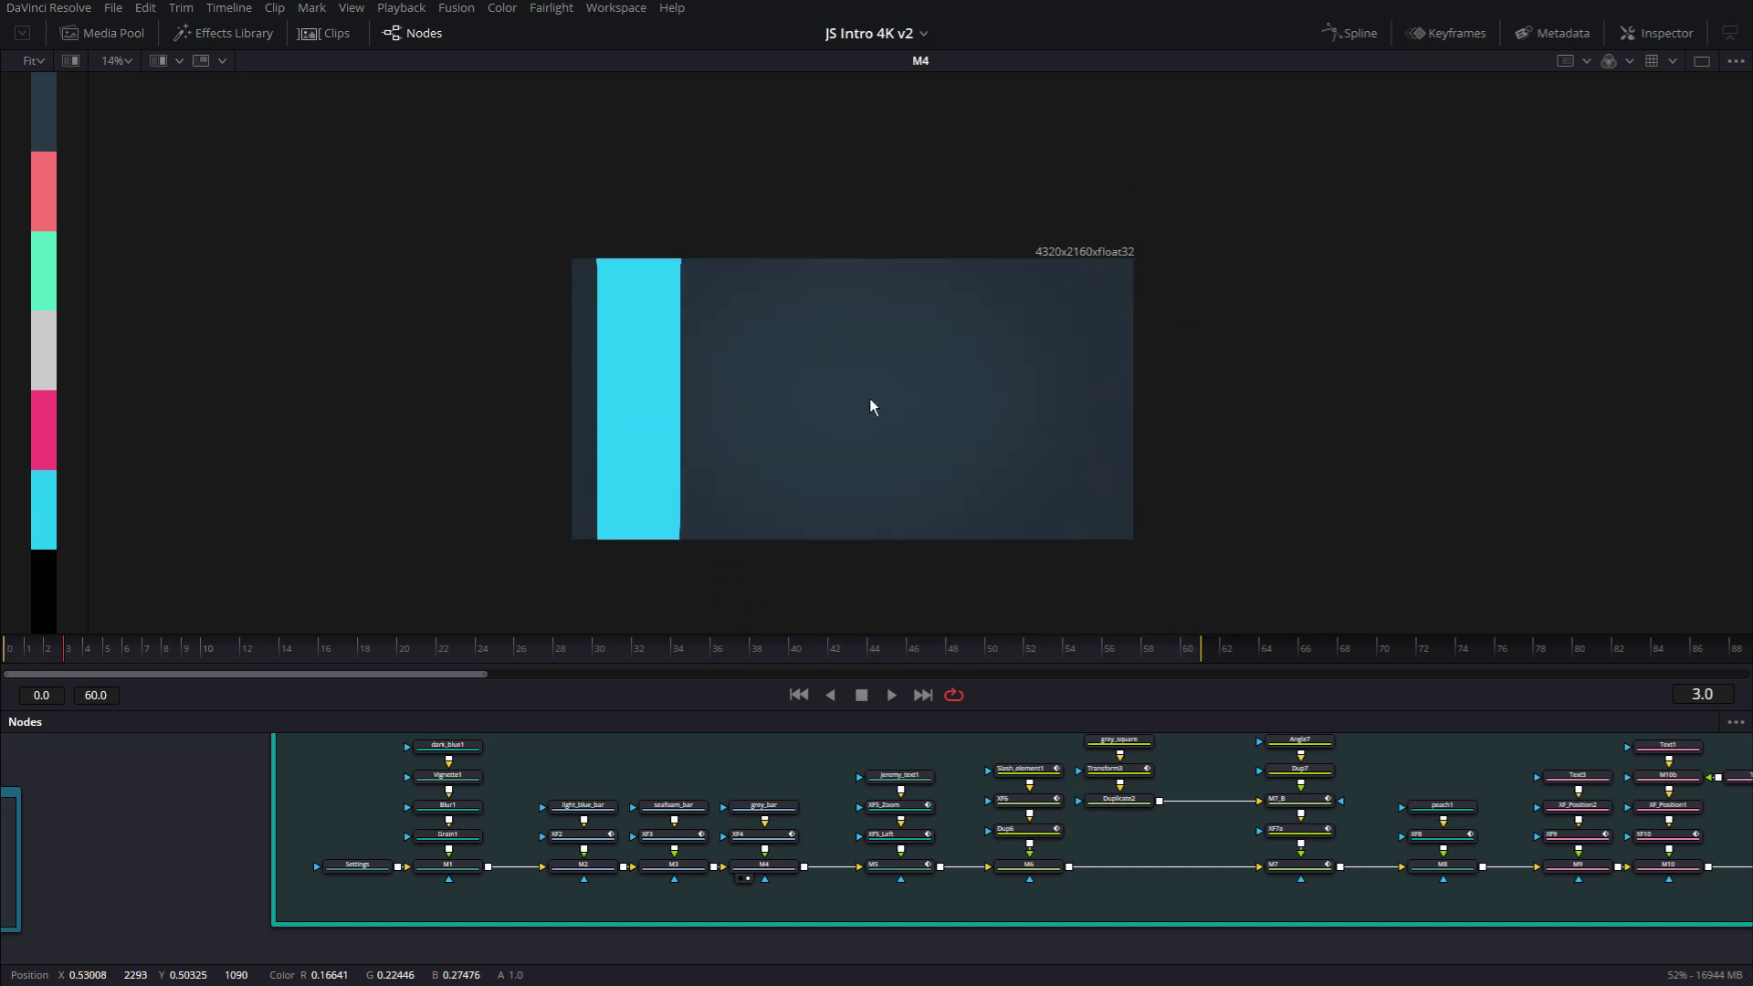
key(ctrl+f)
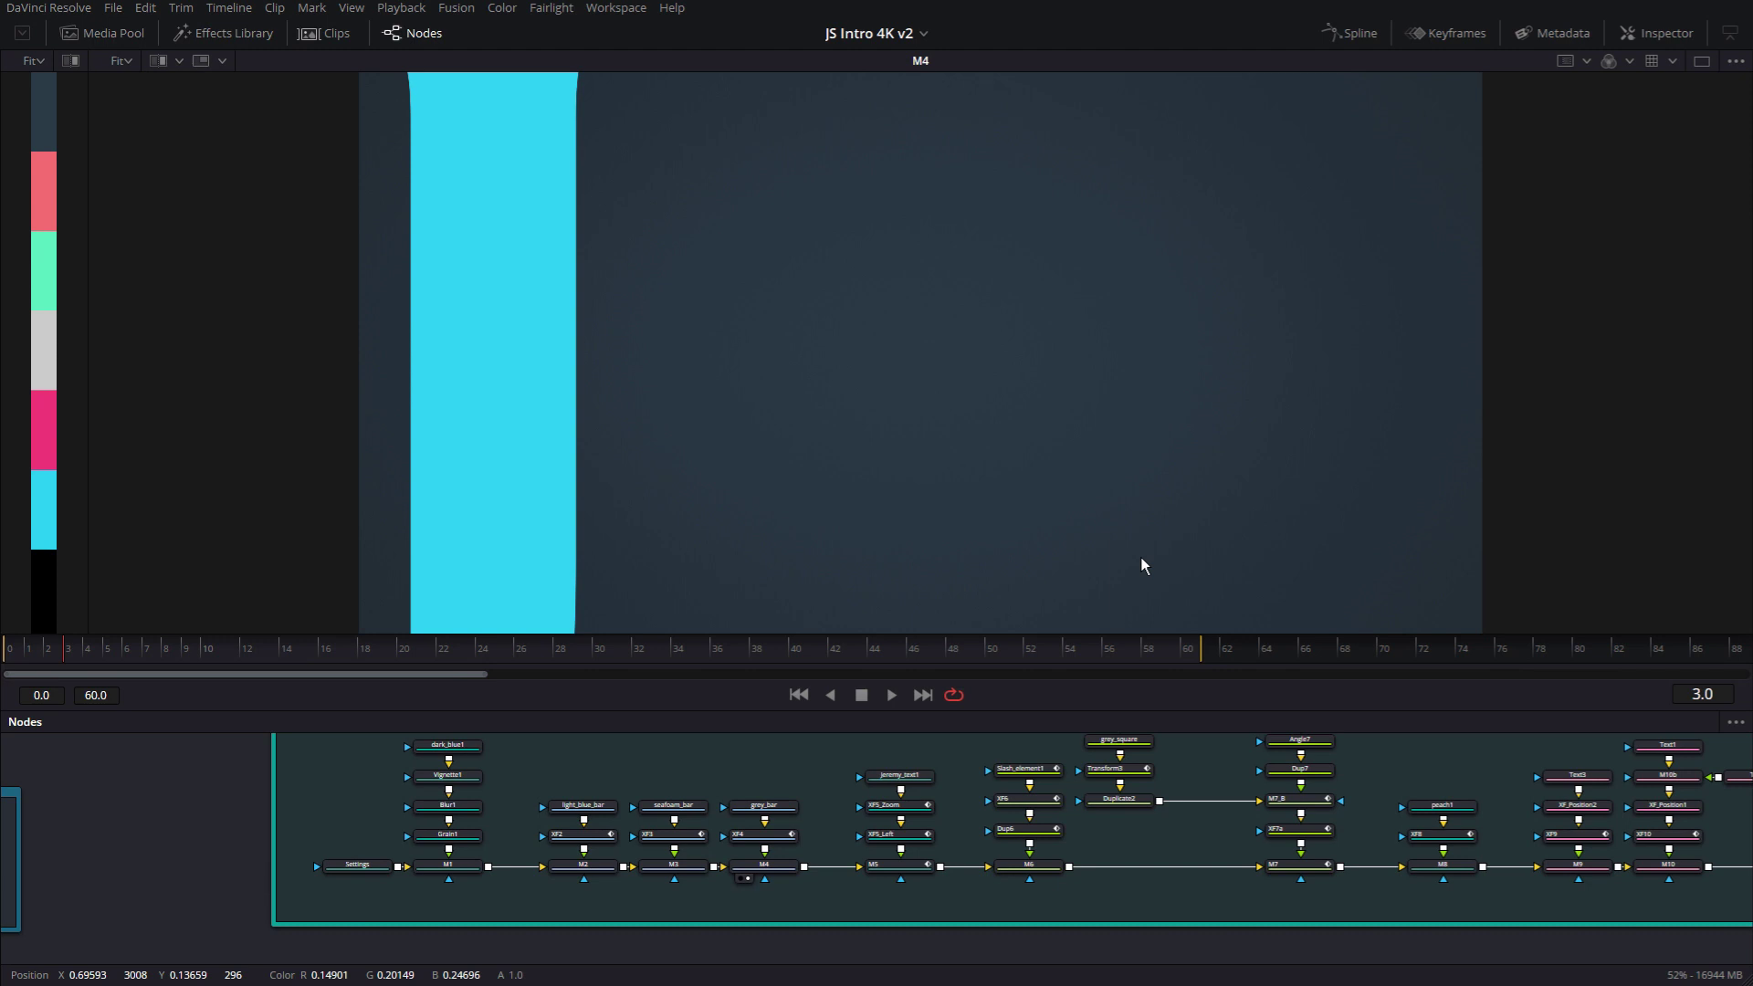
key(ctrl+g)
key(space)
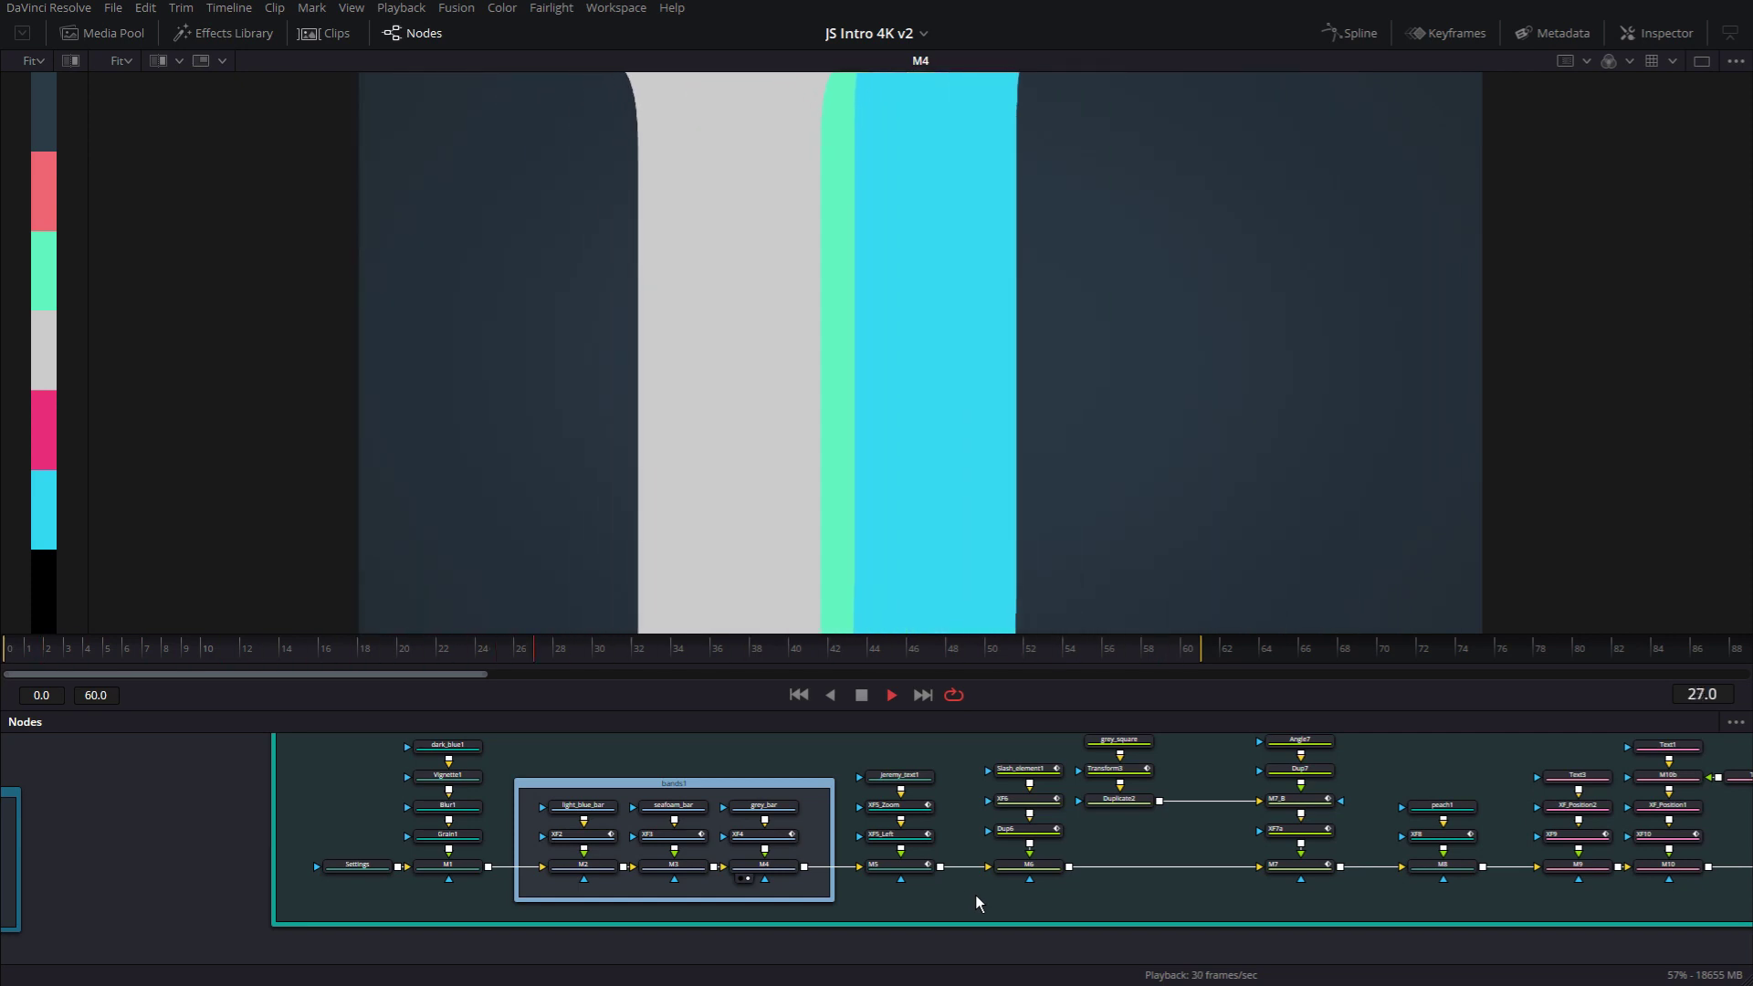
Step: Turn on loop playback and watch the bands animate through frame 21
click(975, 895)
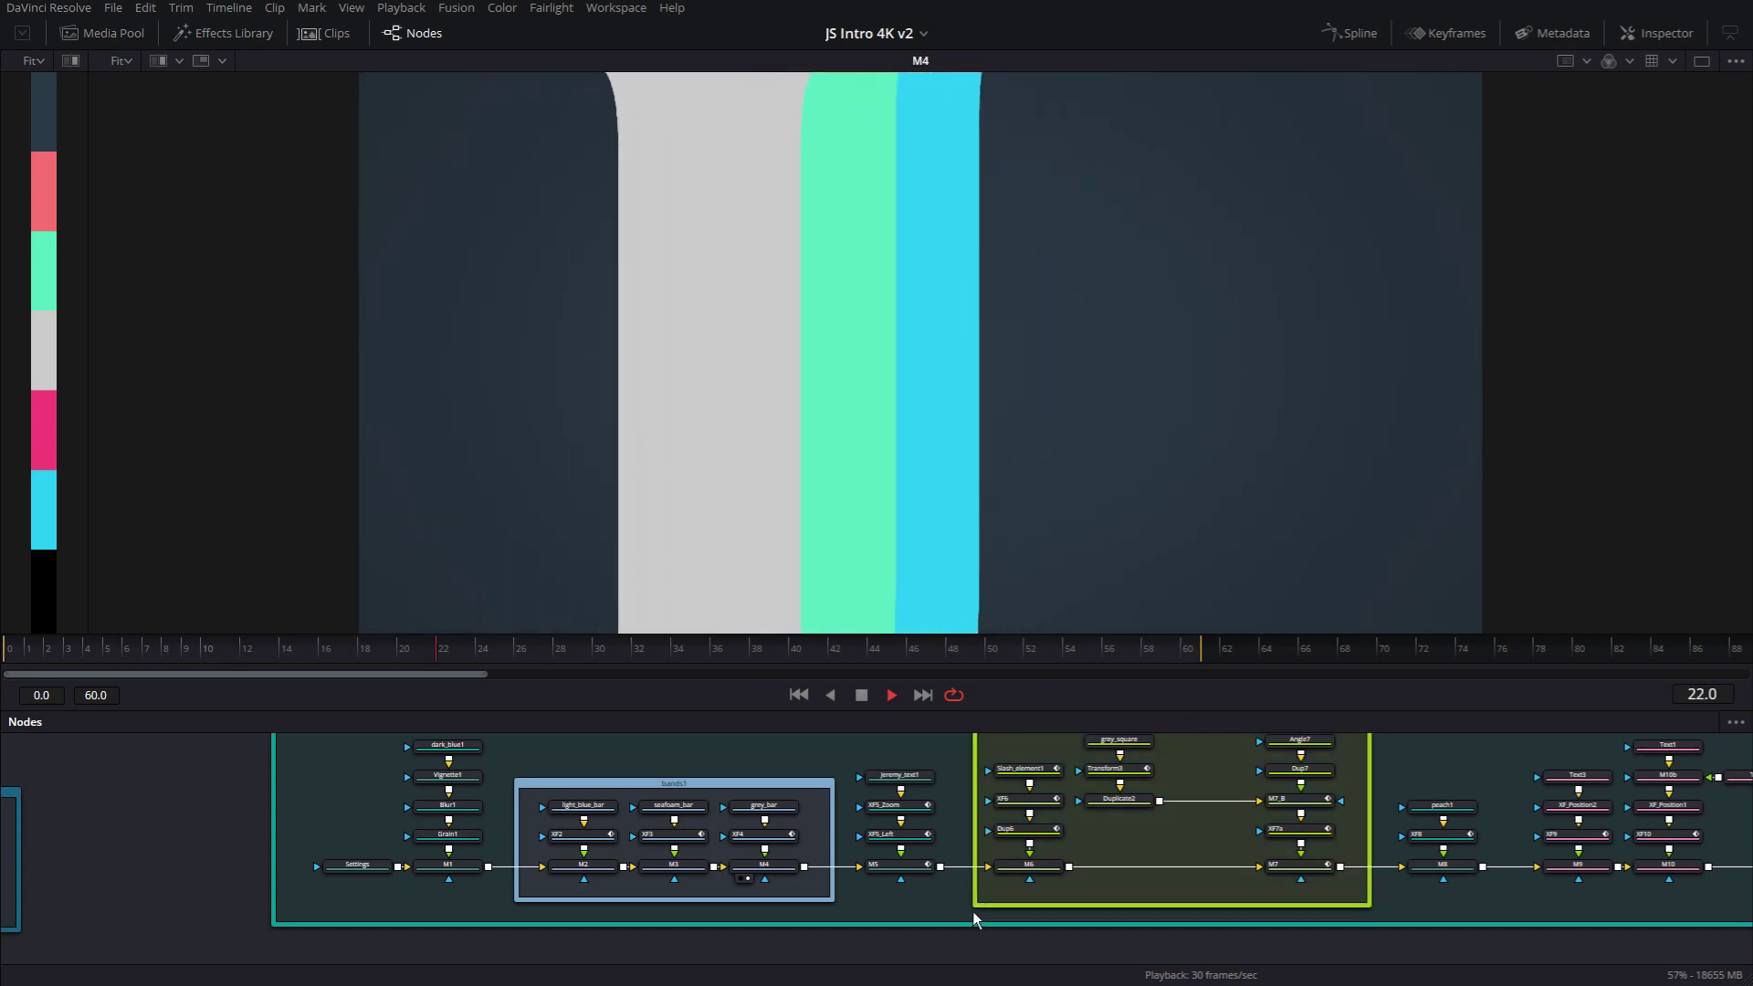
Step: Stop playback and open the Spline editor, shrinking the viewer and widening the spline panel
click(863, 697)
click(1356, 33)
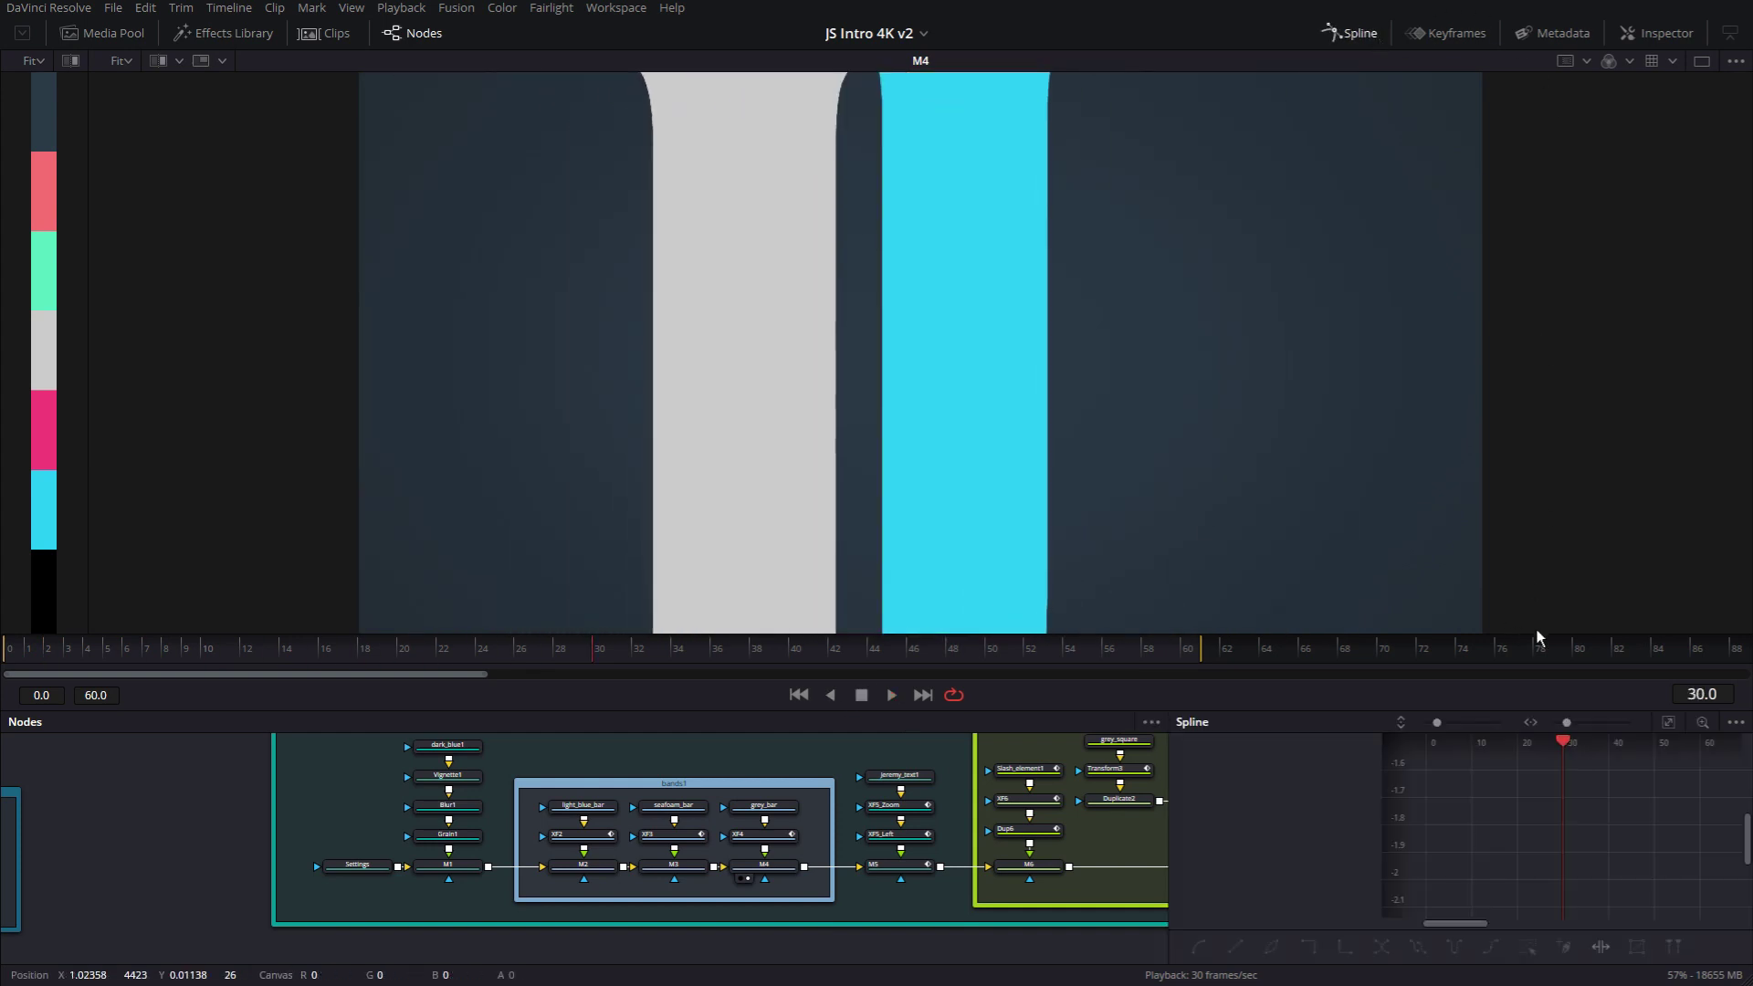
drag(1344, 710, 1345, 418)
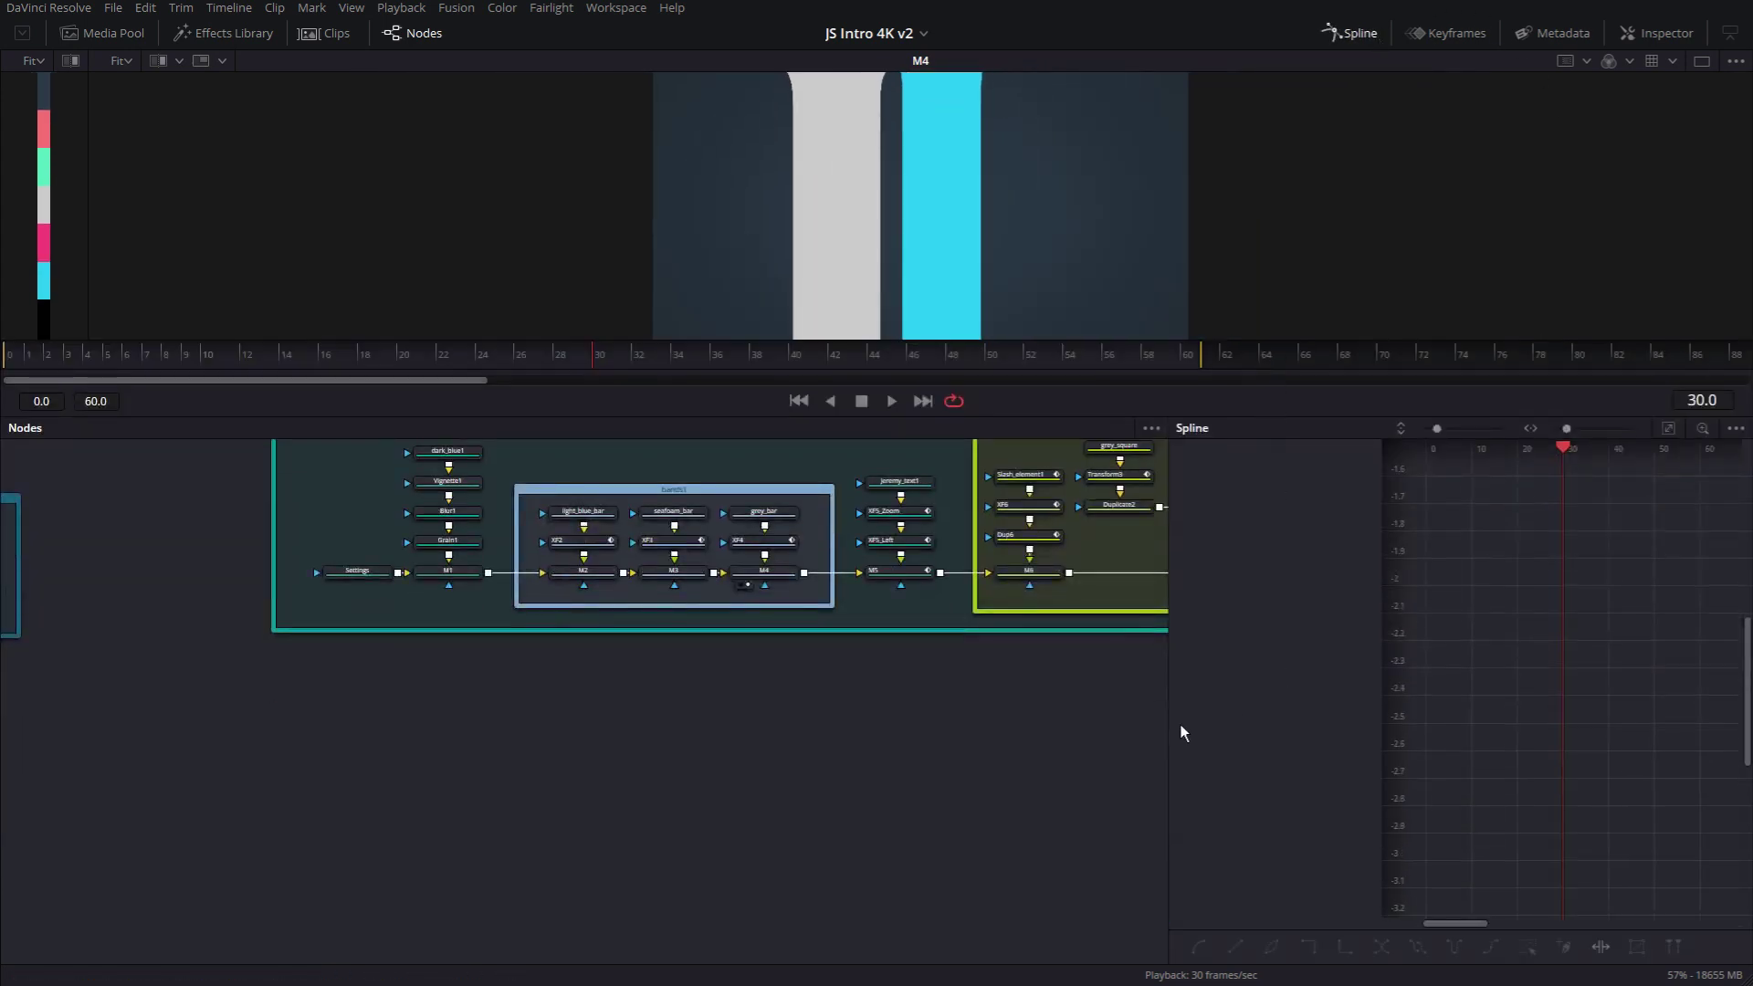
drag(1170, 724, 1009, 731)
Step: Select the XF2 node in the bands1 group and display its Center Displacement spline
drag(758, 754, 498, 847)
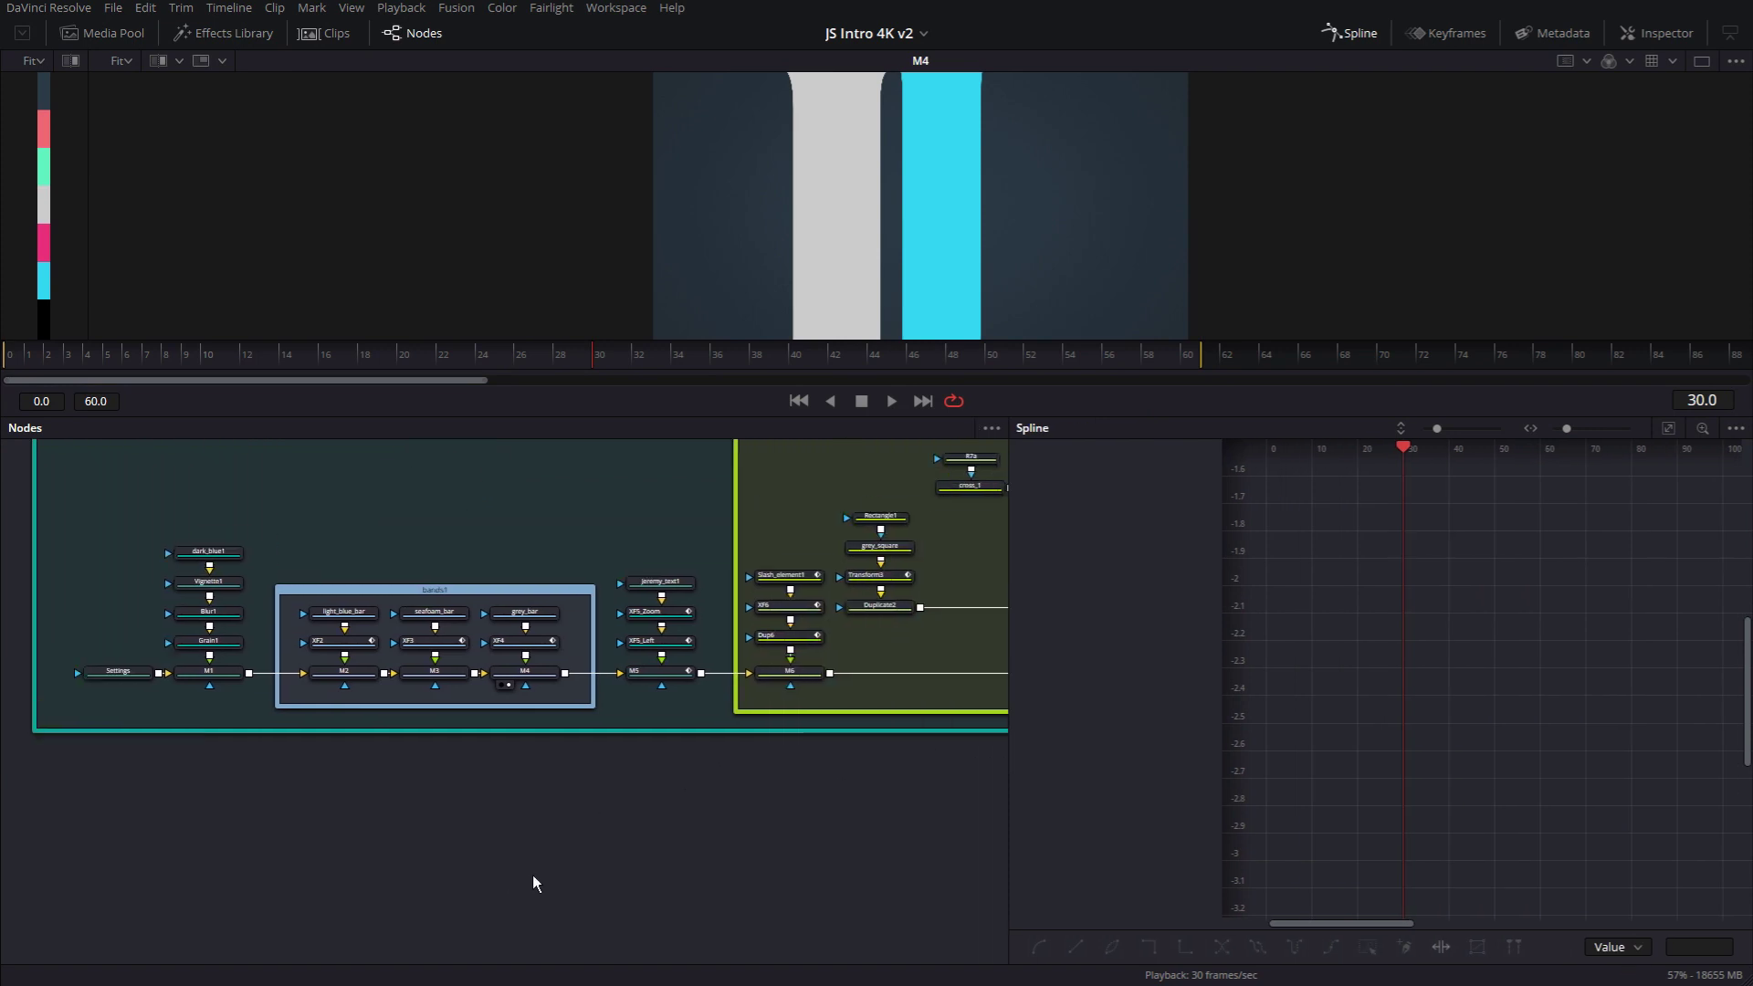
scroll(379, 653, up, 2)
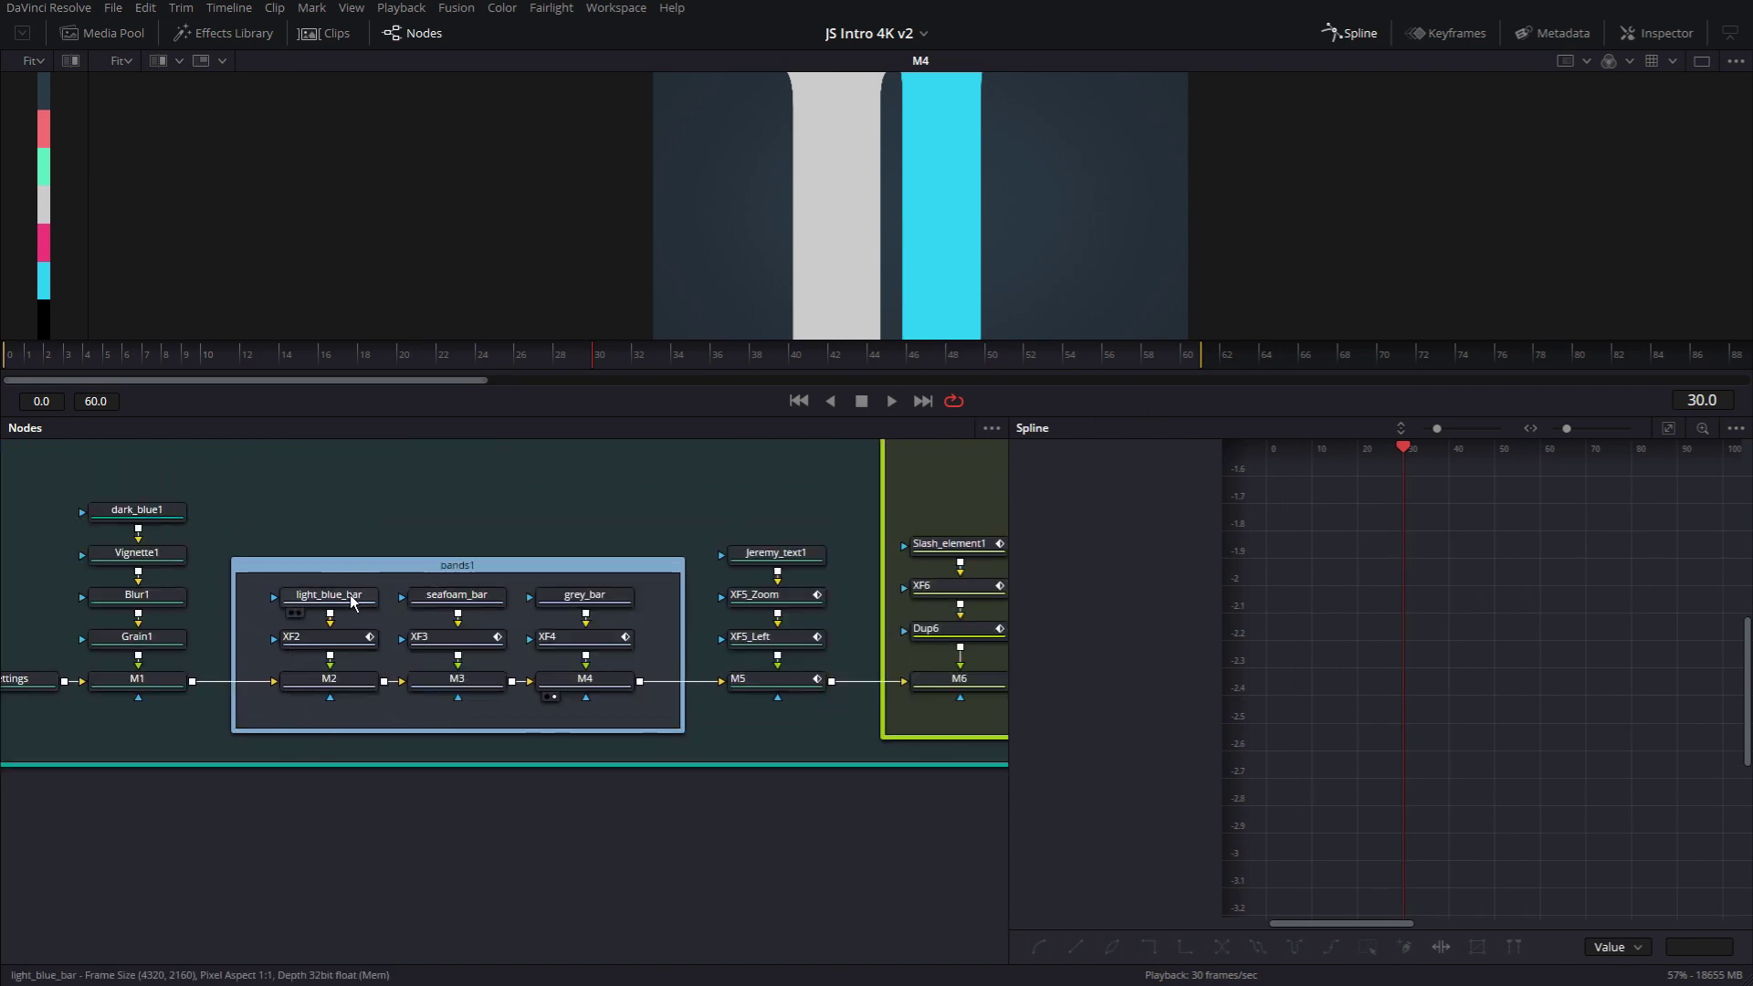
click(352, 602)
click(355, 641)
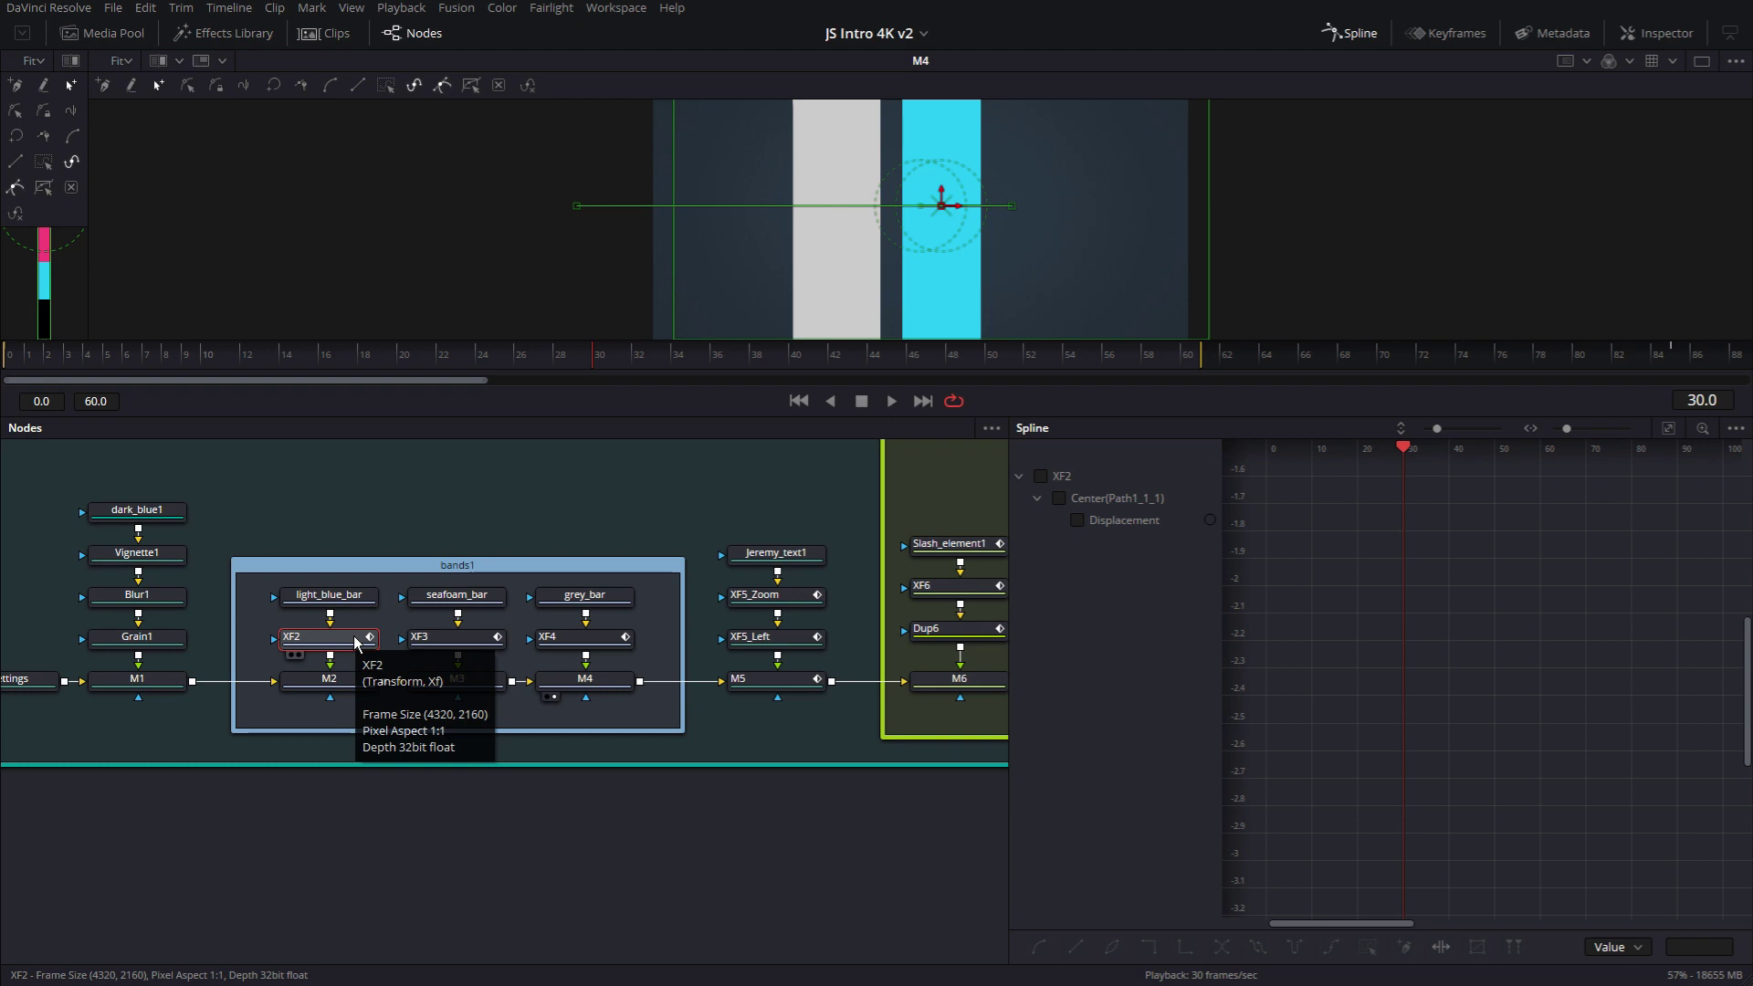
click(1076, 520)
click(1669, 429)
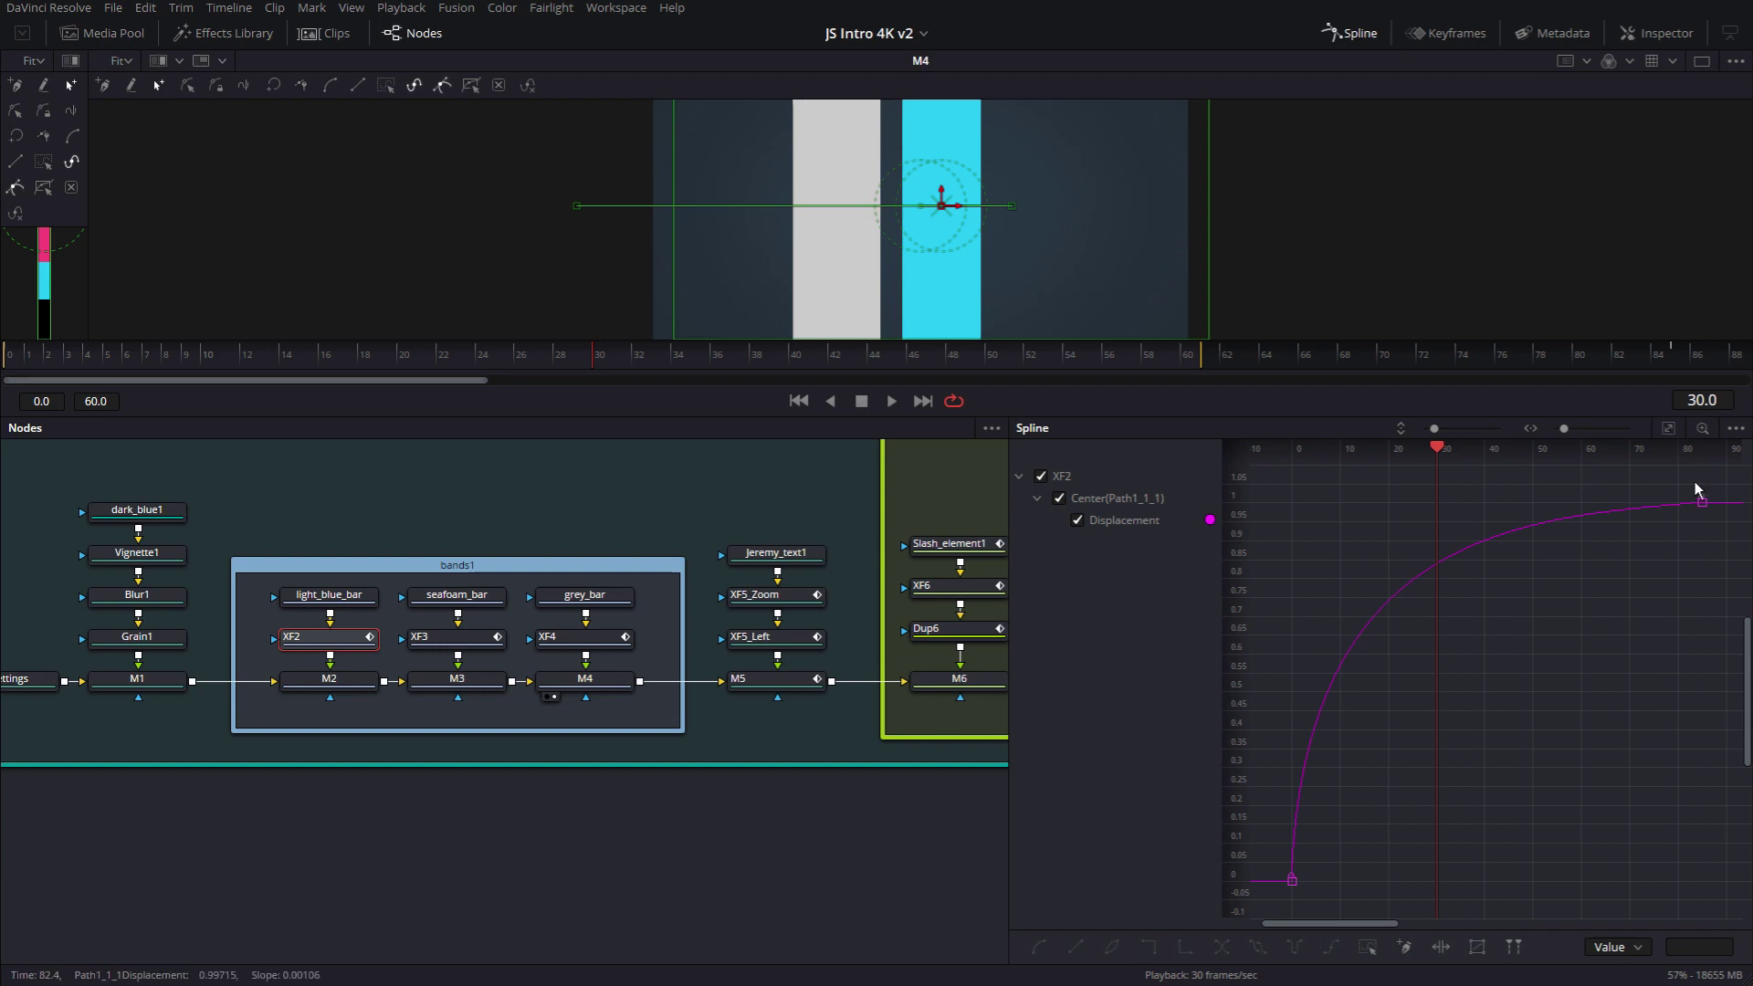